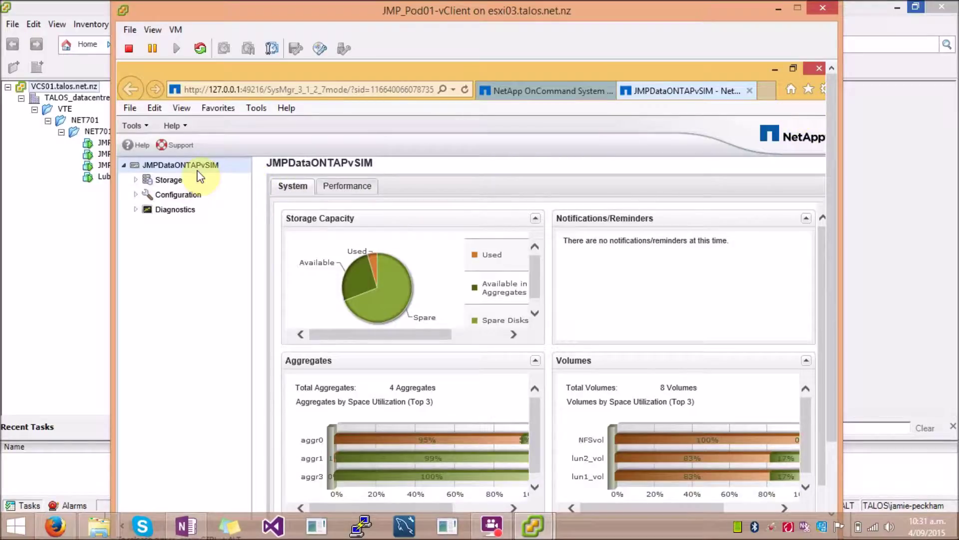
# Step: Go to the Licenses page under Configuration > System Tools
pyautogui.click(136, 195)
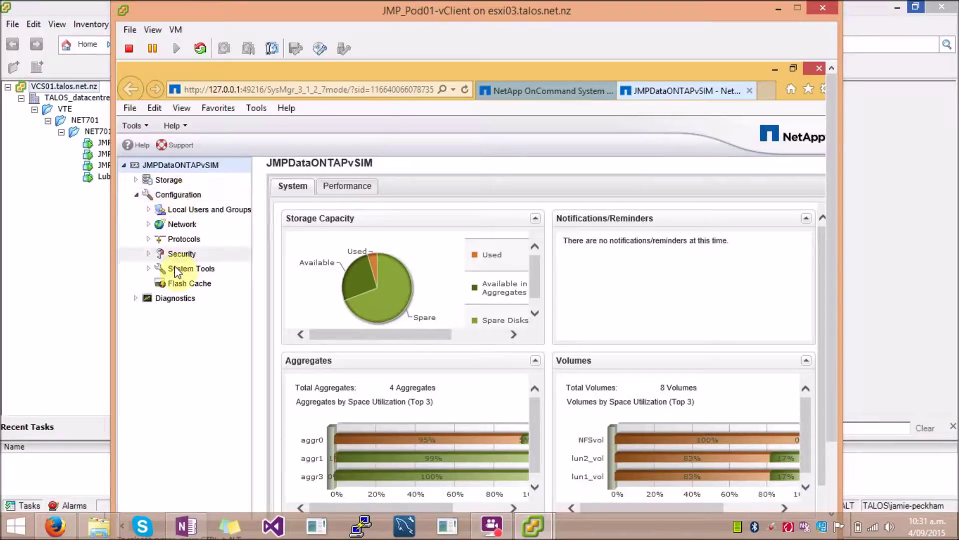
pyautogui.click(148, 269)
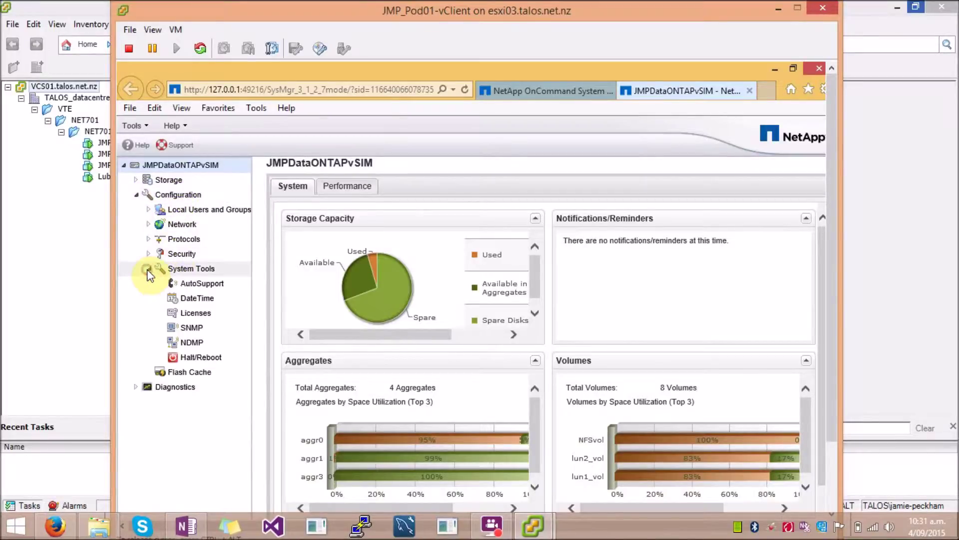
pyautogui.click(195, 312)
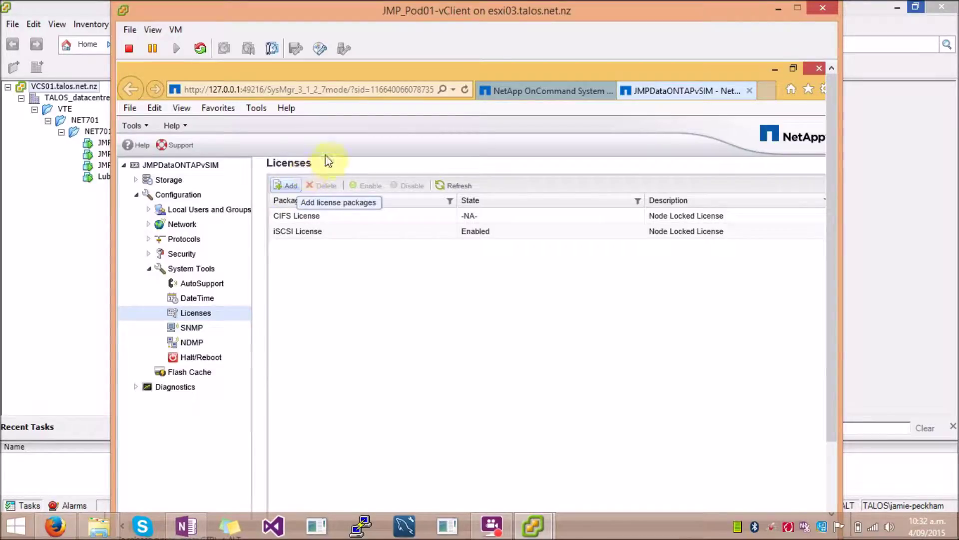
# Step: Add the NFS license key and confirm the NFS License entry in the list
pyautogui.click(288, 187)
pyautogui.click(351, 299)
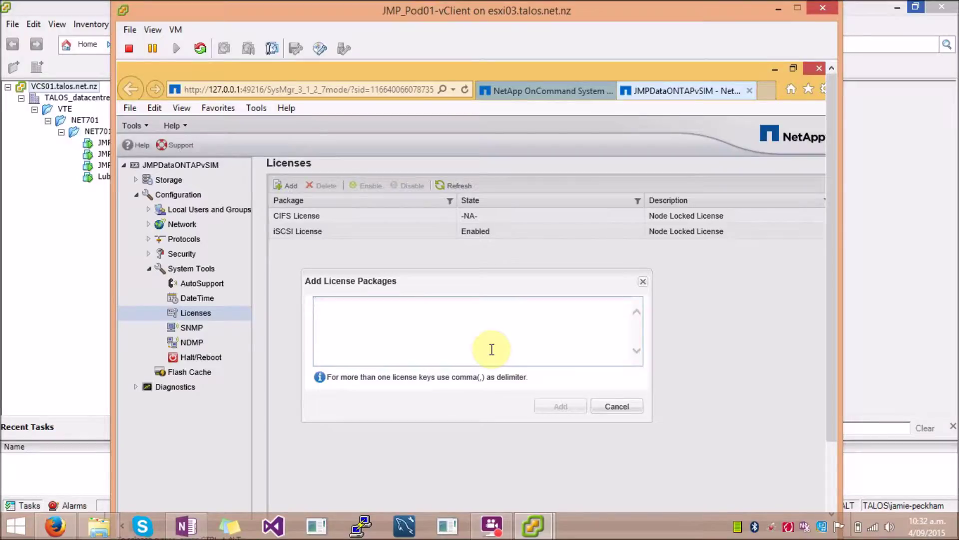
pyautogui.hotkey('ctrl', 'v')
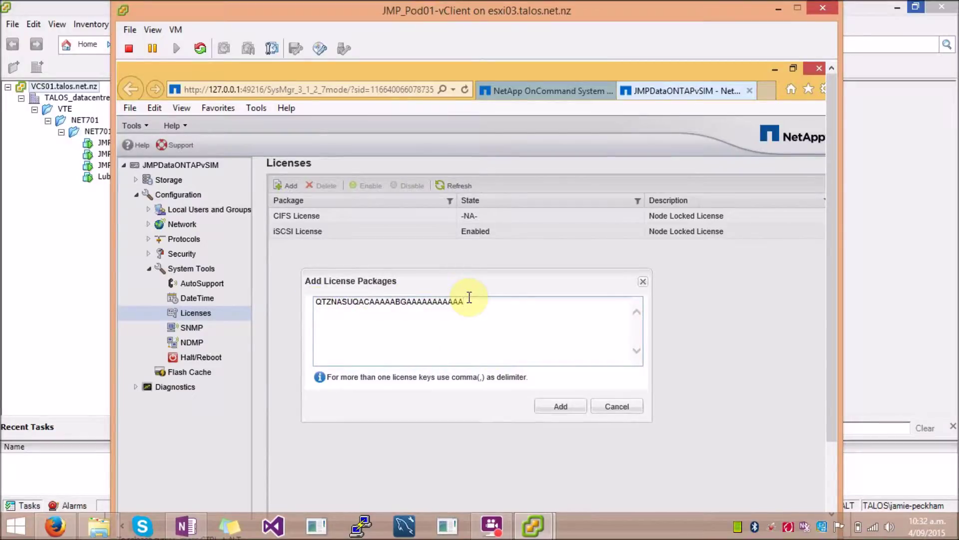
pyautogui.click(559, 408)
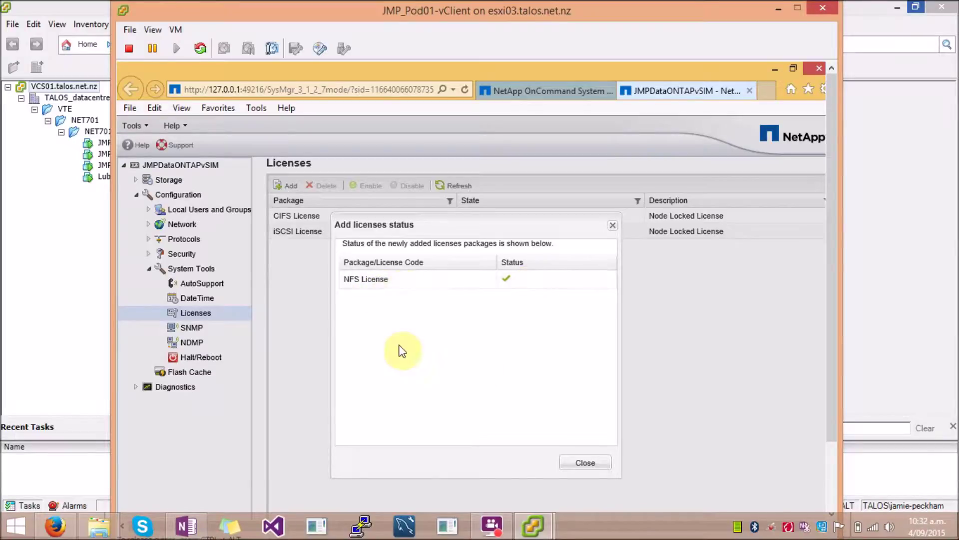
pyautogui.click(585, 463)
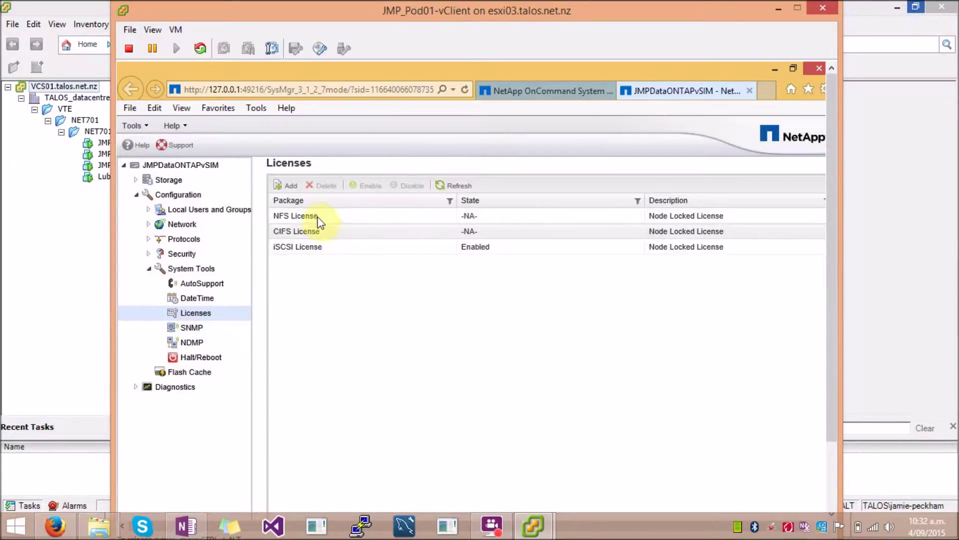
pyautogui.click(310, 216)
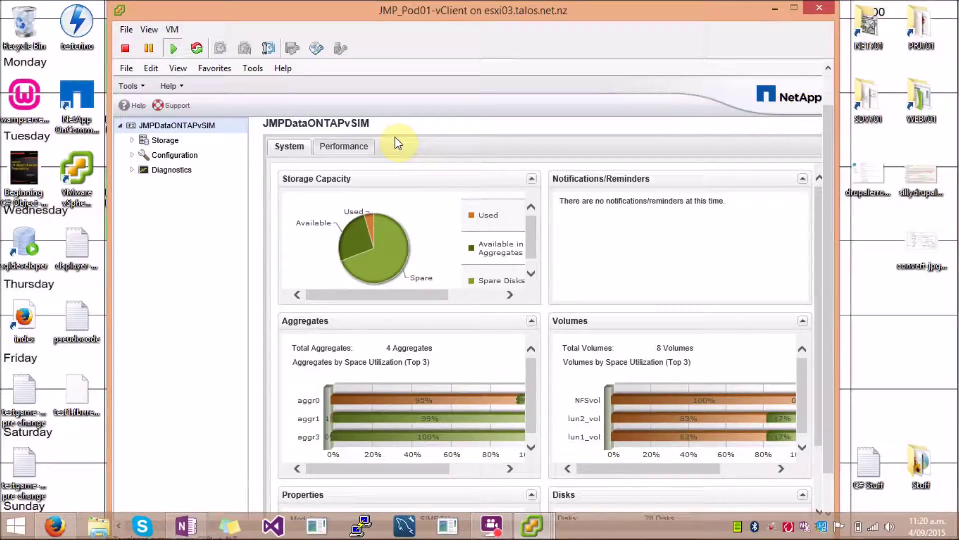
# Step: Expand Storage and show the Exports list
pyautogui.click(133, 140)
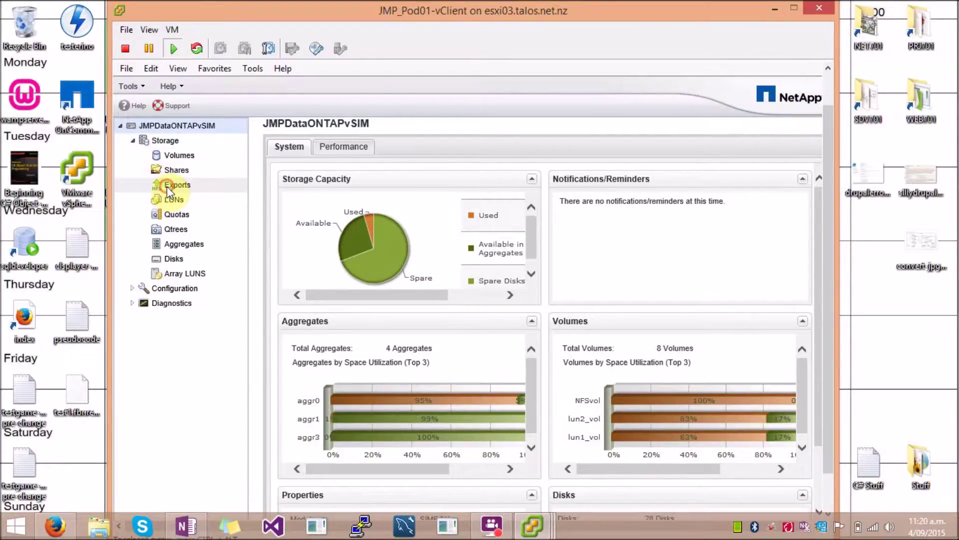
pyautogui.click(168, 189)
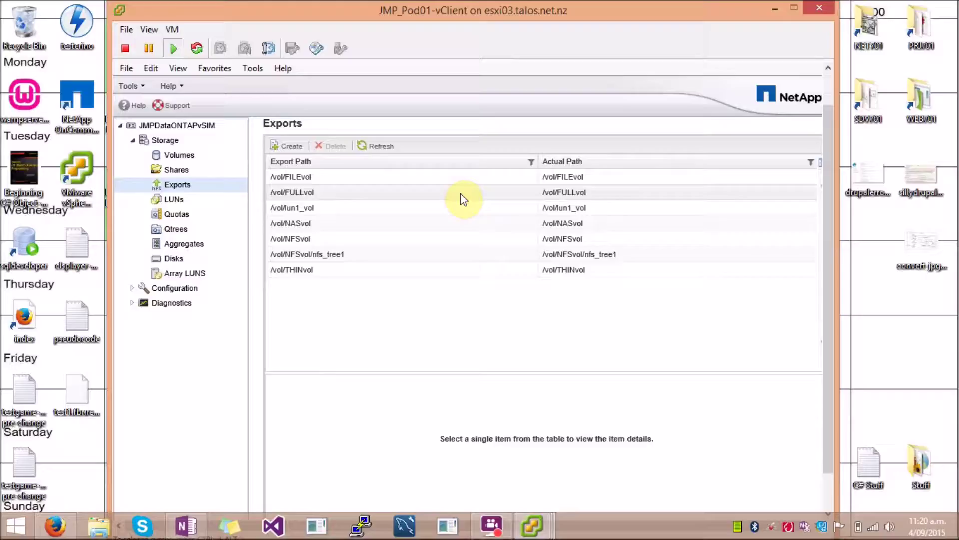
# Step: Start a new export with path /vol/vol0 from aggr0 and edit its UNIX rule
pyautogui.click(293, 148)
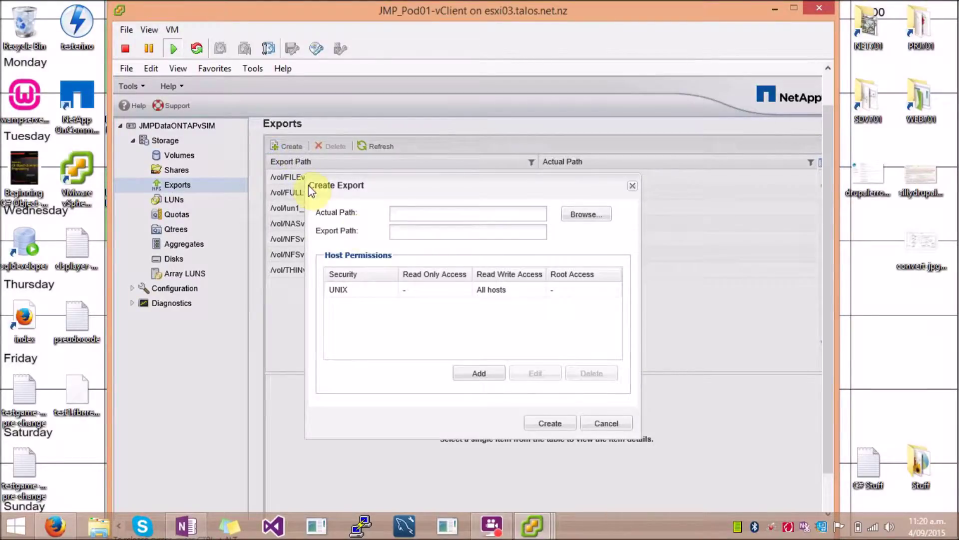
pyautogui.click(585, 215)
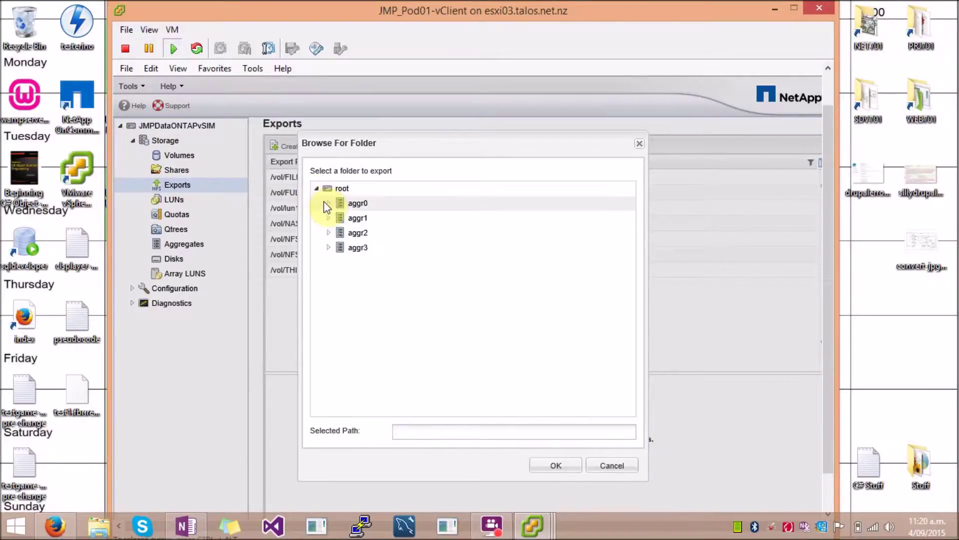
pyautogui.click(328, 202)
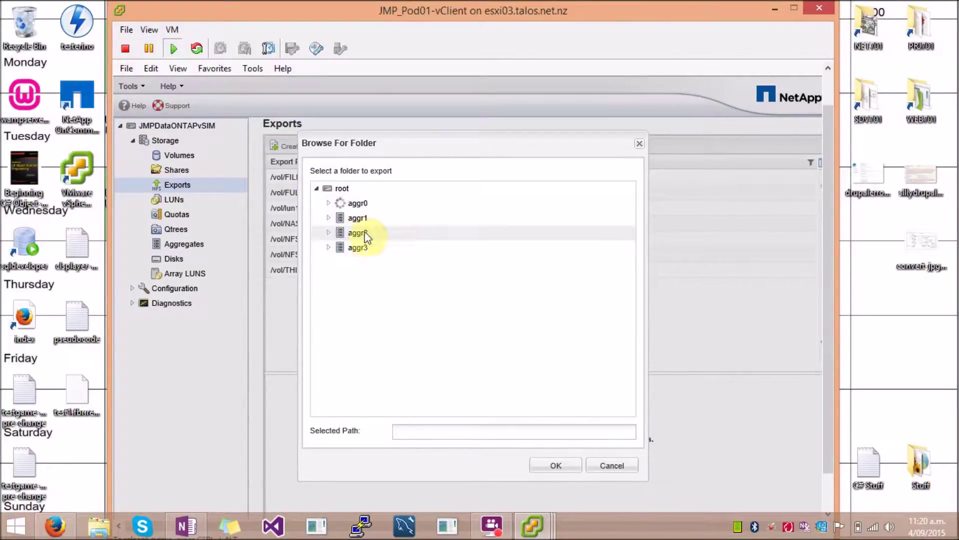
pyautogui.click(376, 221)
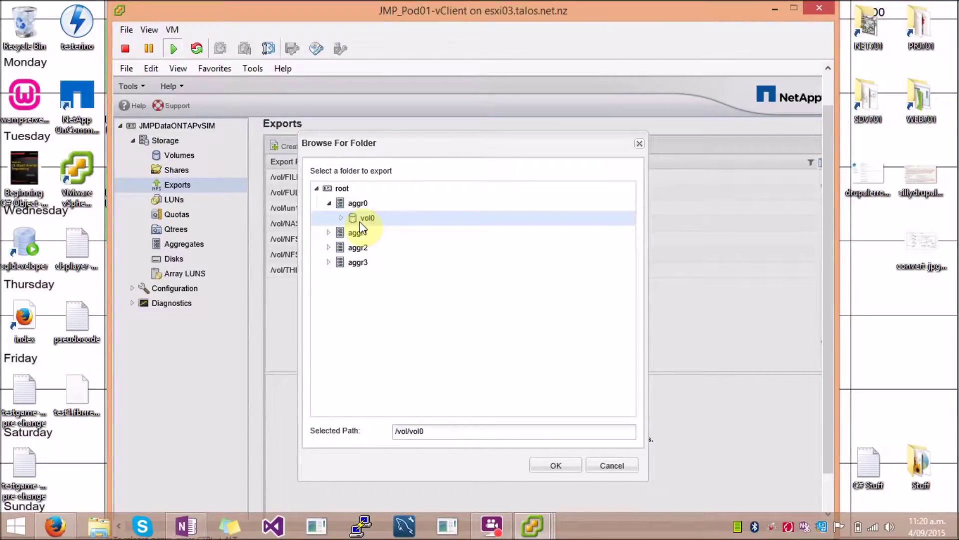
pyautogui.click(556, 471)
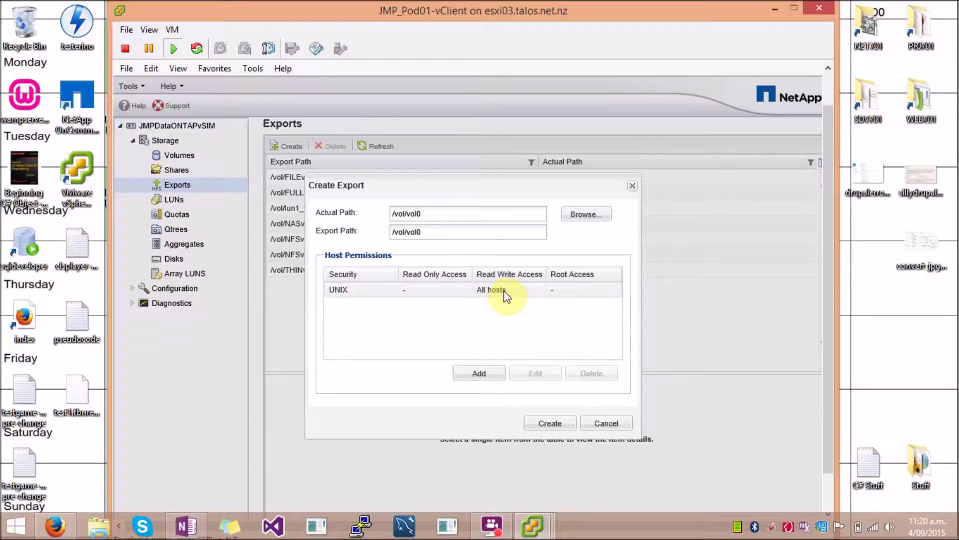
pyautogui.click(460, 289)
pyautogui.click(532, 373)
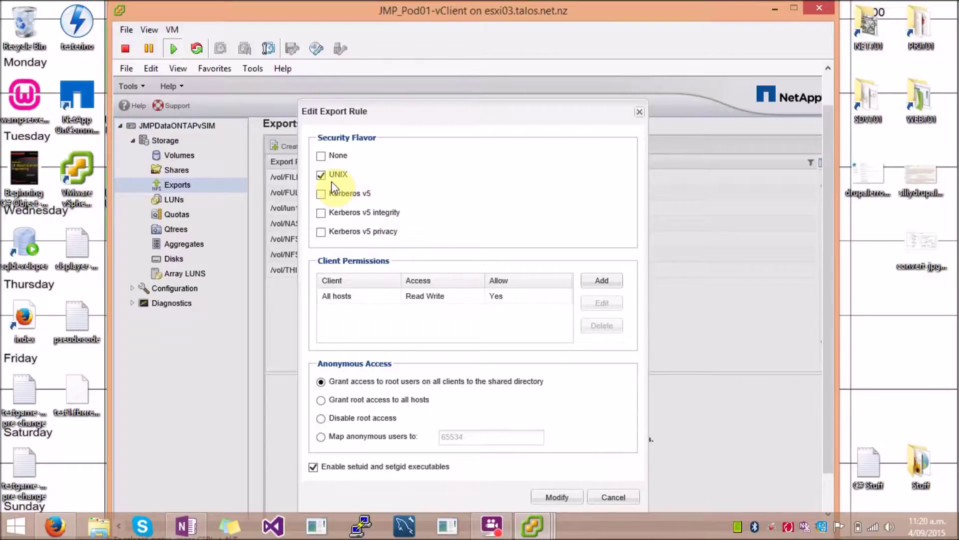
# Step: Change the All hosts client permission to Read Only
pyautogui.click(384, 296)
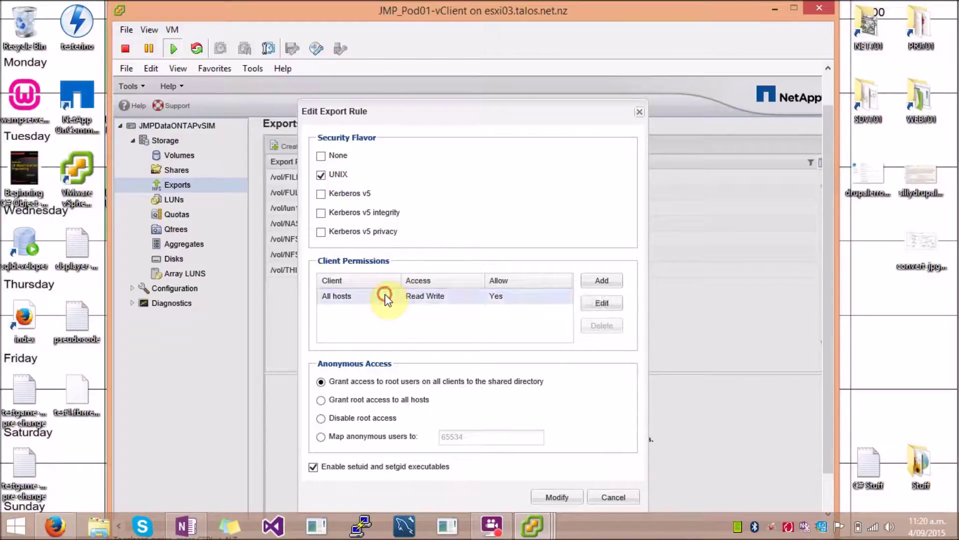
pyautogui.click(597, 306)
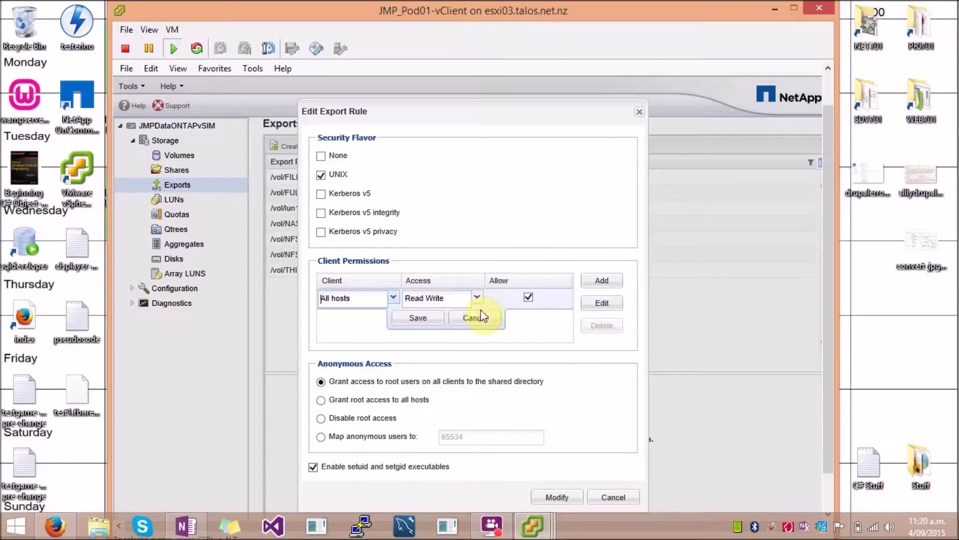
pyautogui.click(477, 297)
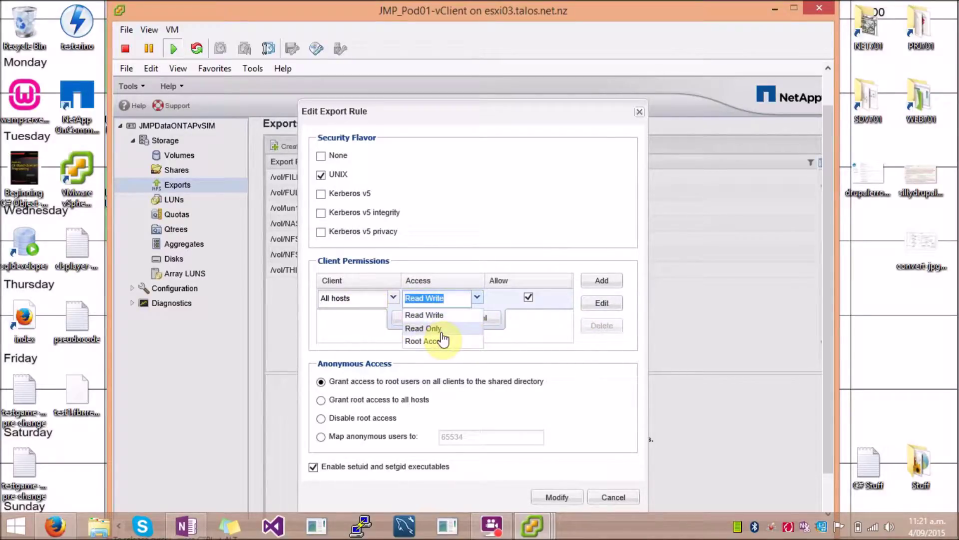
pyautogui.click(438, 328)
pyautogui.click(422, 322)
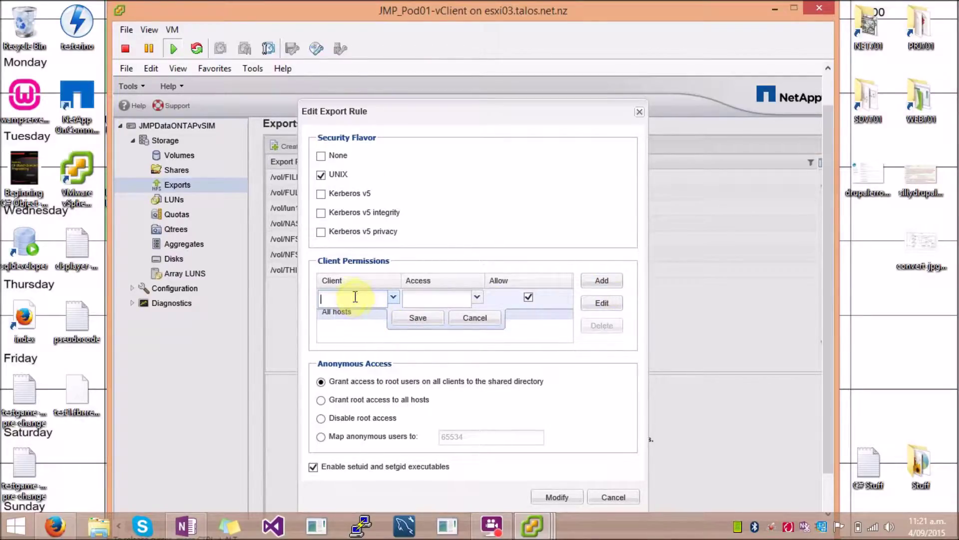
# Step: Discard the unfinished extra client rule and apply the edited UNIX export rule
pyautogui.click(477, 297)
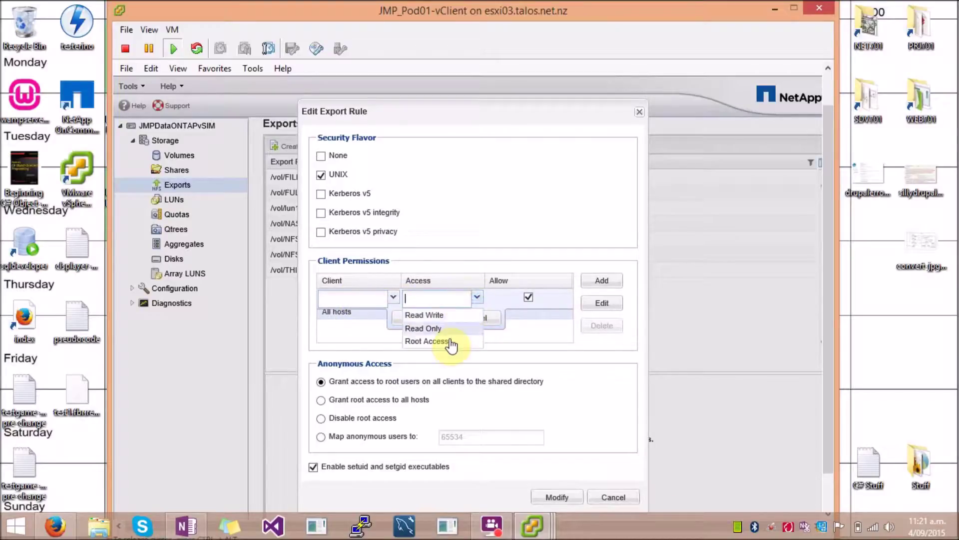
pyautogui.click(477, 297)
pyautogui.click(479, 320)
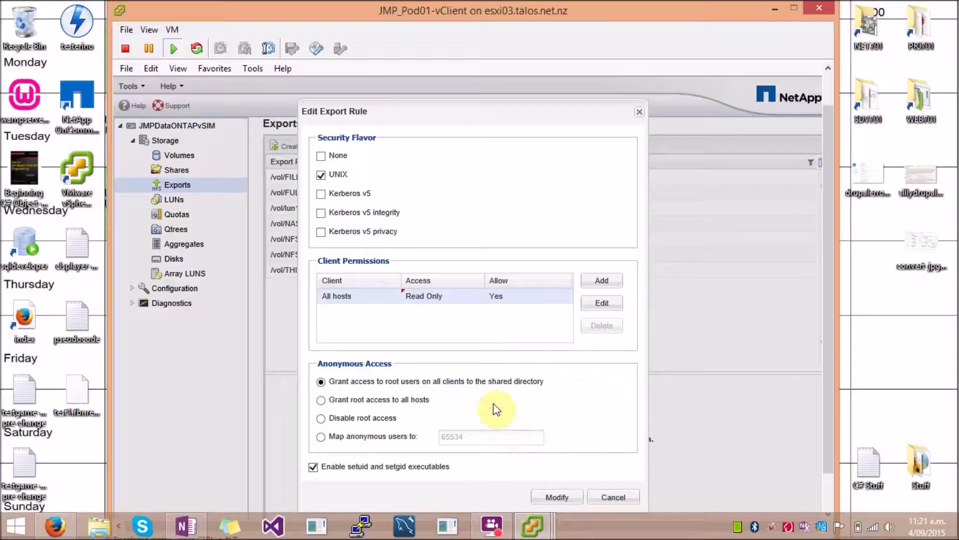
pyautogui.click(555, 497)
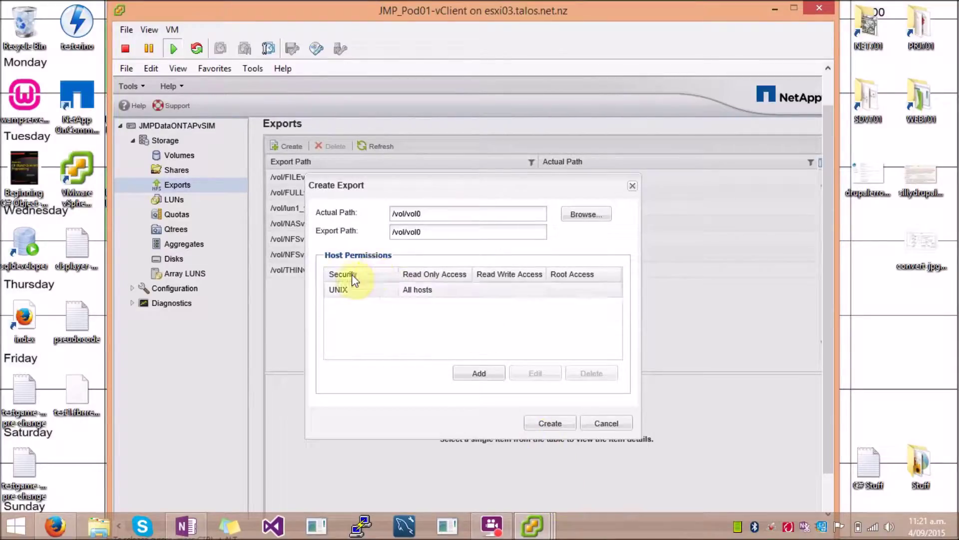
# Step: Create the read-only /vol/vol0 export, then delete it with the confirmation box ticked
pyautogui.click(557, 426)
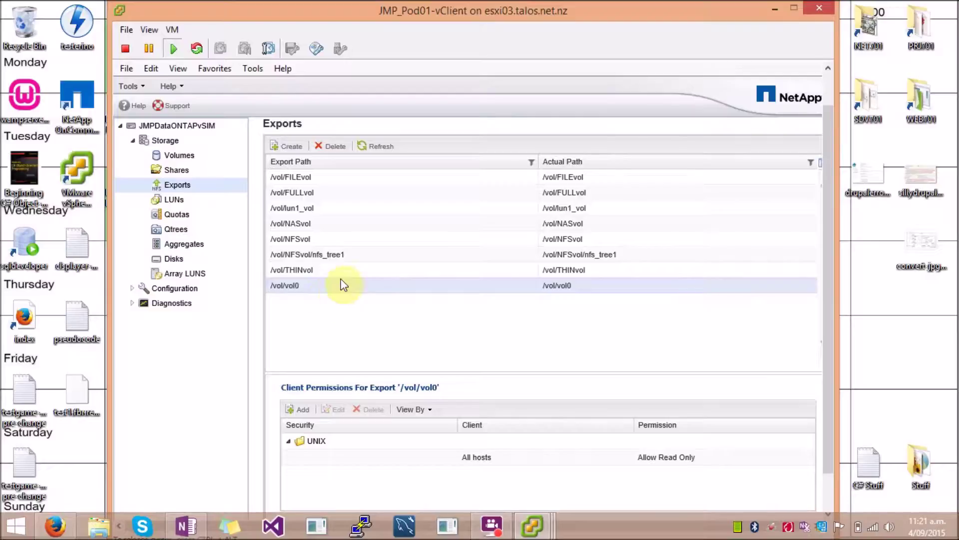
pyautogui.click(330, 147)
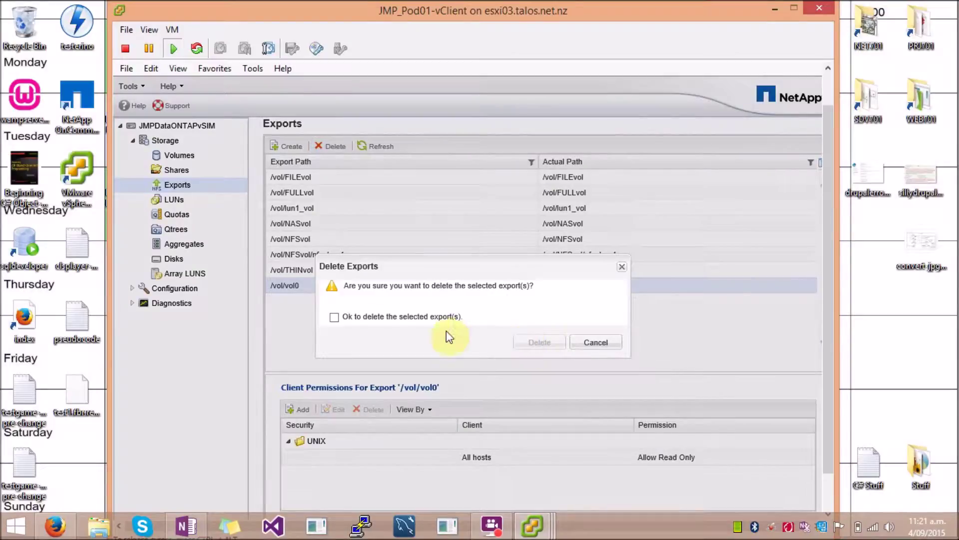
pyautogui.click(381, 316)
pyautogui.click(536, 344)
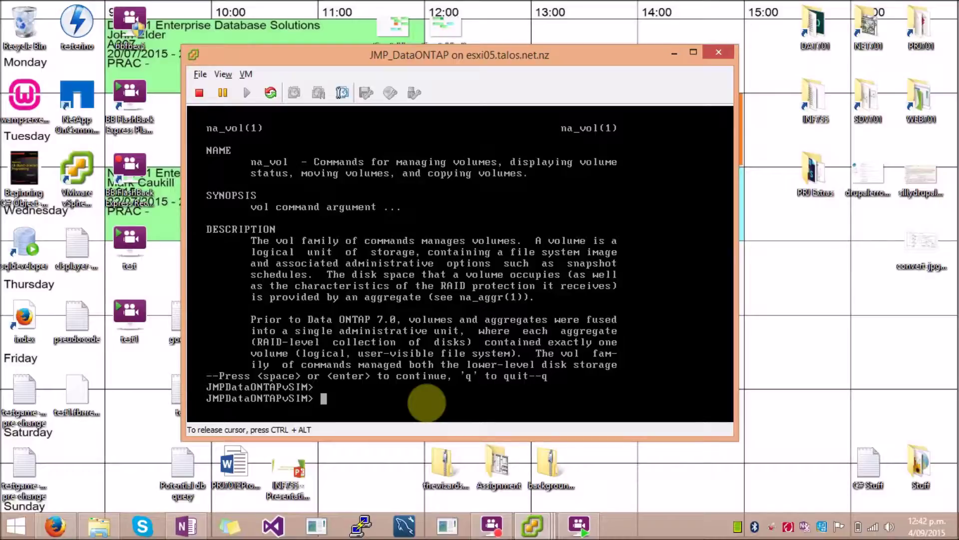
# Step: Print the filer's /etc/exports file with rdfile
pyautogui.press('Up')
pyautogui.press('Up')
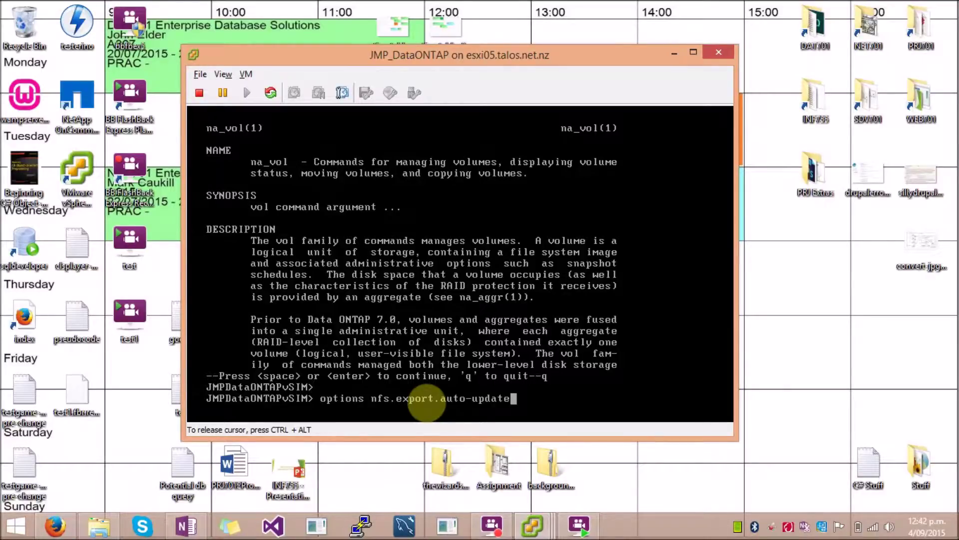
pyautogui.press('Up')
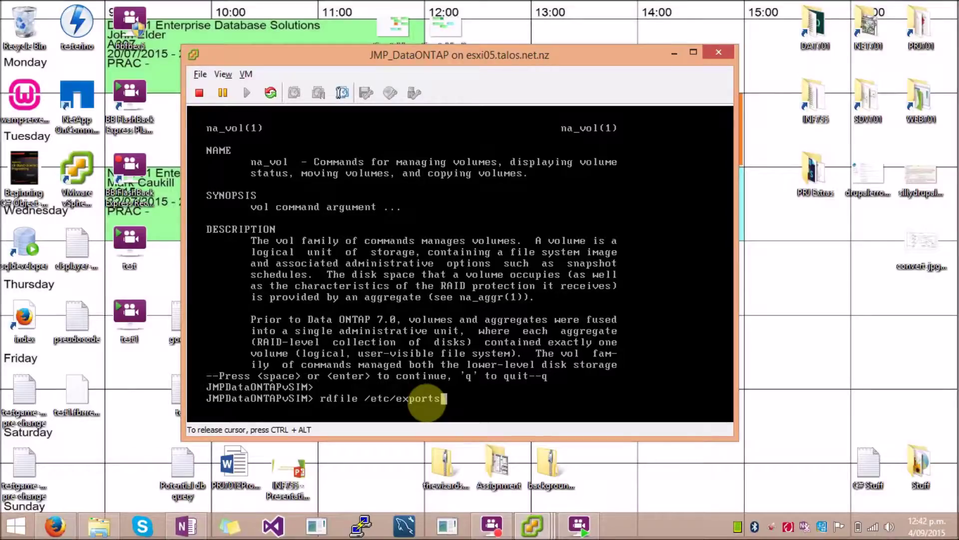
pyautogui.press('Return')
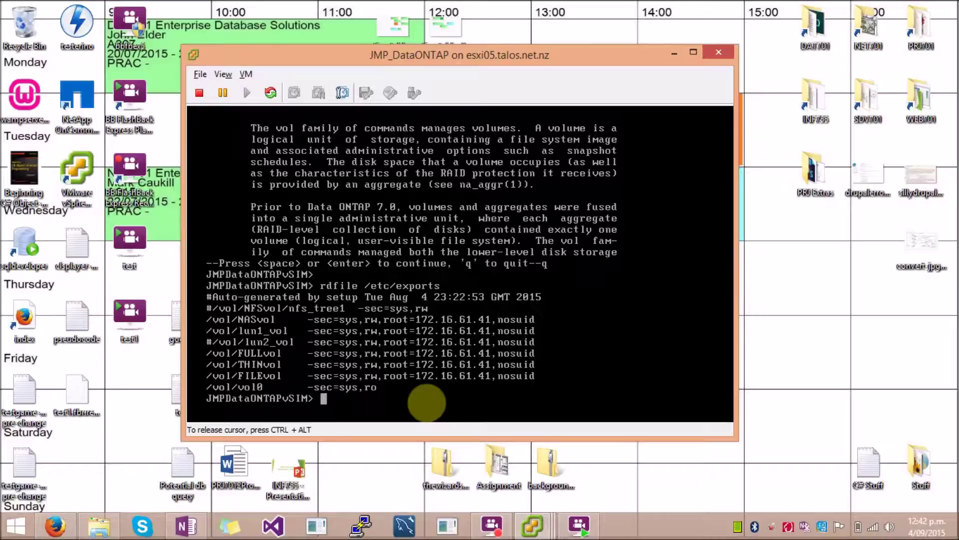
# Step: Confirm nfs.export.auto-update is on, then enter 'vol create NFSvol aggr1 100m' at the prompt
pyautogui.hotkey('ctrl', 'alt')
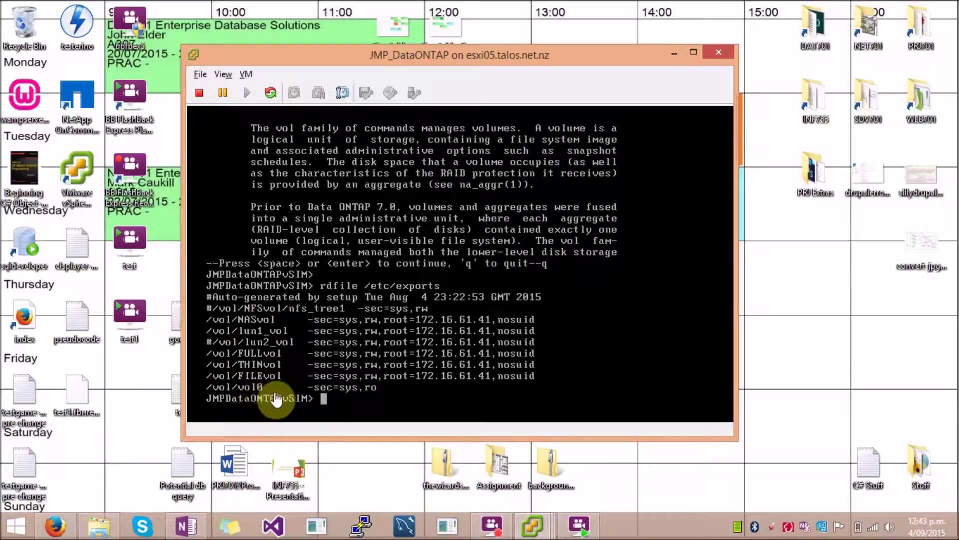
pyautogui.click(424, 408)
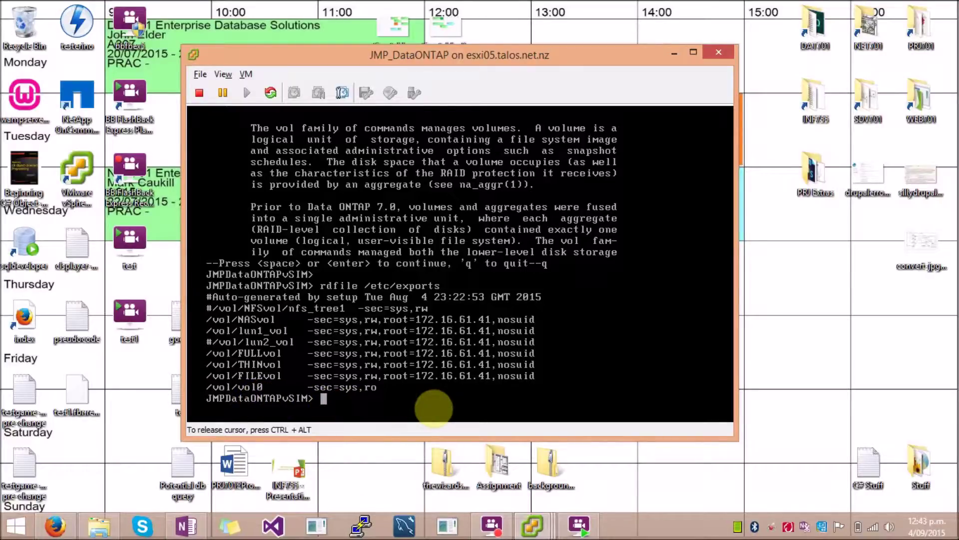
pyautogui.write('man vol')
pyautogui.press('Up')
pyautogui.press('Return')
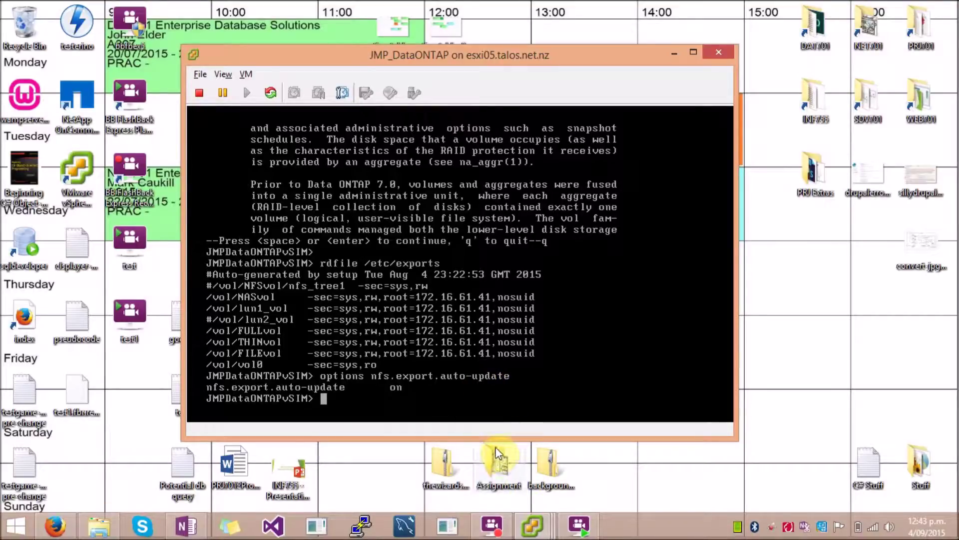
pyautogui.click(390, 411)
pyautogui.write('vol create NFSvol aggr1 100m')
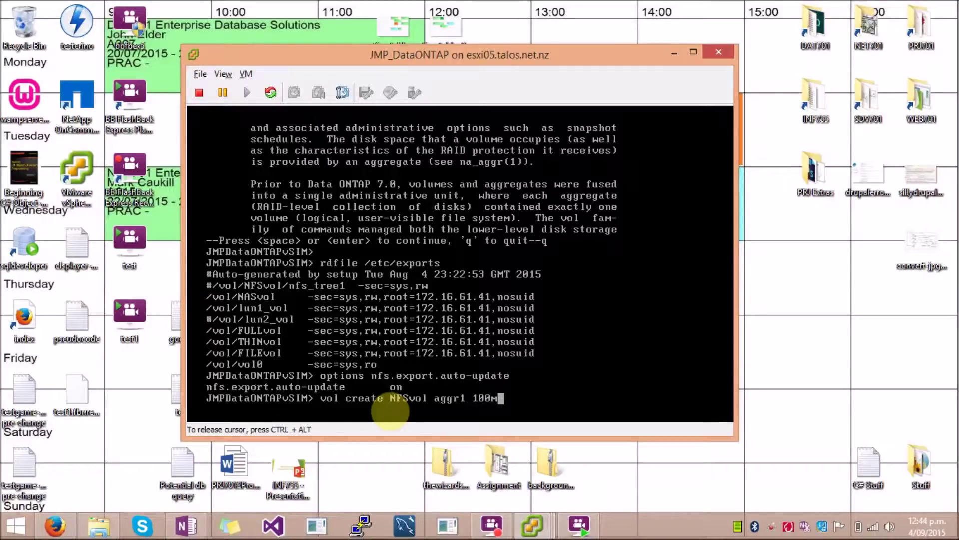
# Step: Create the 100m NFSvol volume on aggr1 and reprint /etc/exports to see its entry
pyautogui.hotkey('ctrl', 'alt')
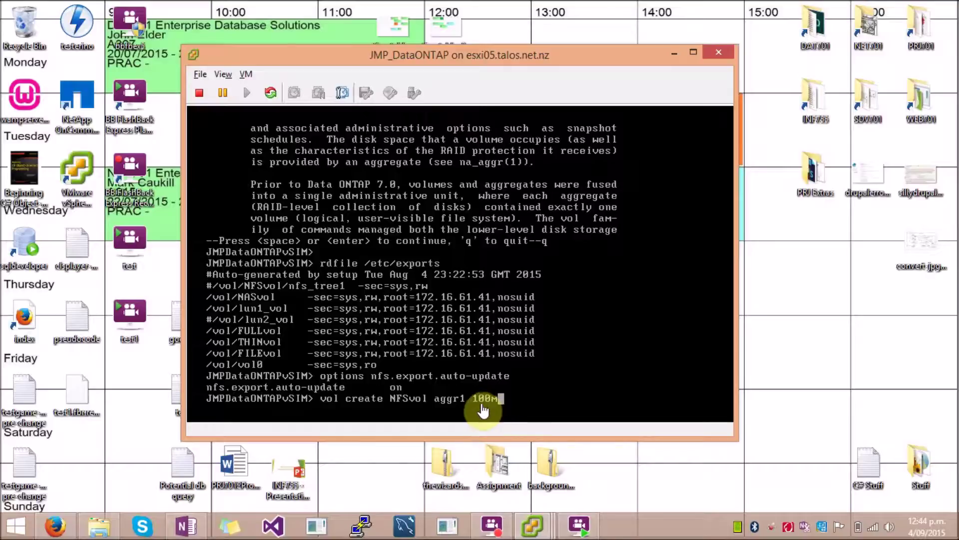
pyautogui.click(539, 408)
pyautogui.press('Return')
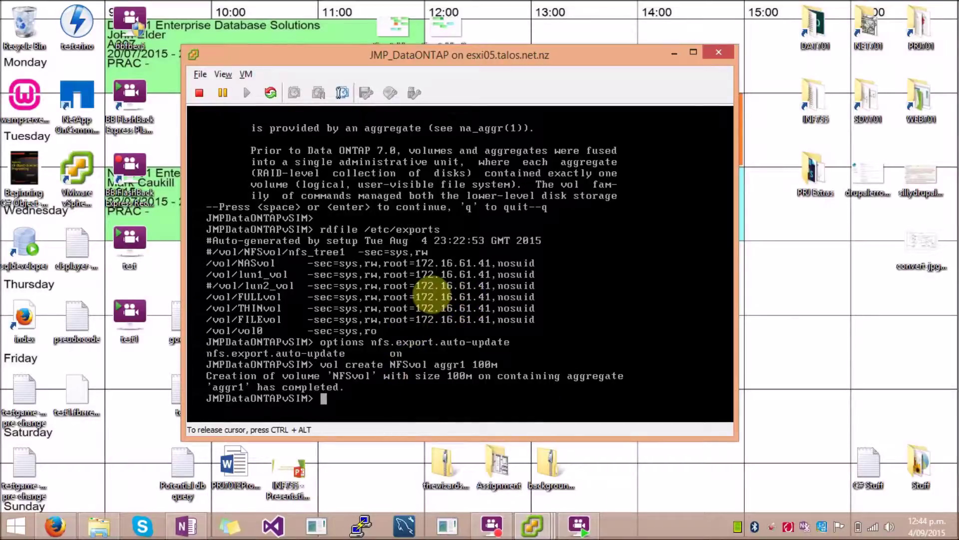
pyautogui.press('Up')
pyautogui.press('Up')
pyautogui.press('Up')
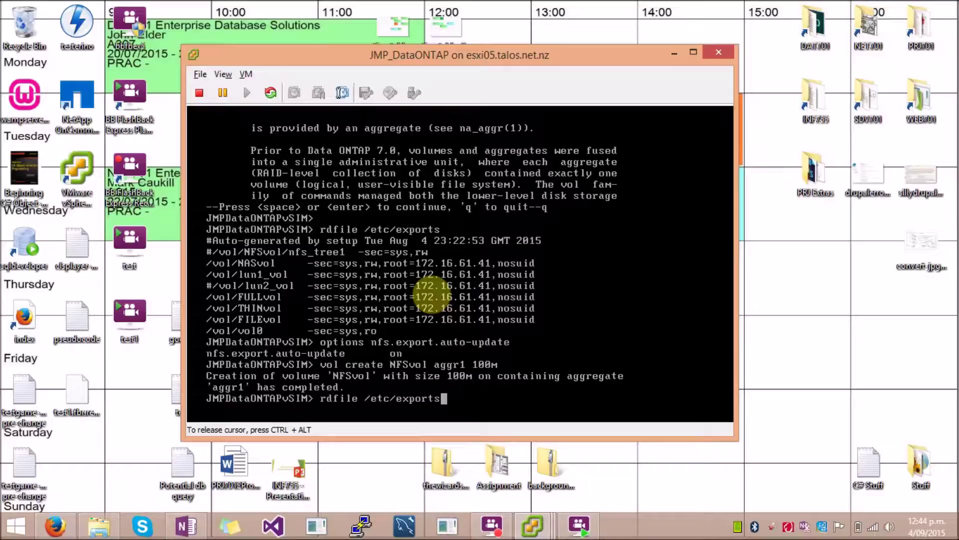
pyautogui.press('Return')
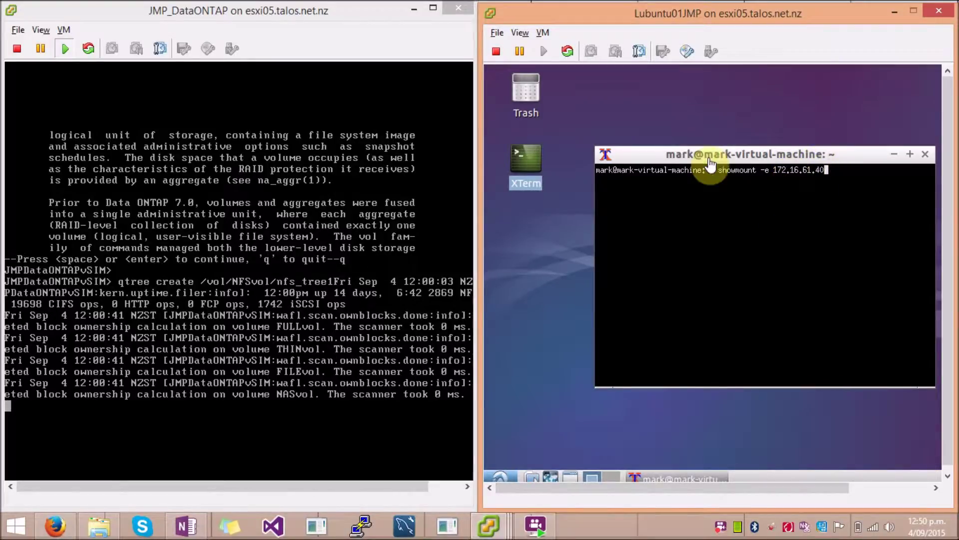
# Step: Run showmount -e 172.16.61.40 in XTerm to list the filer's exports, including /vol/NFSvol
pyautogui.click(836, 171)
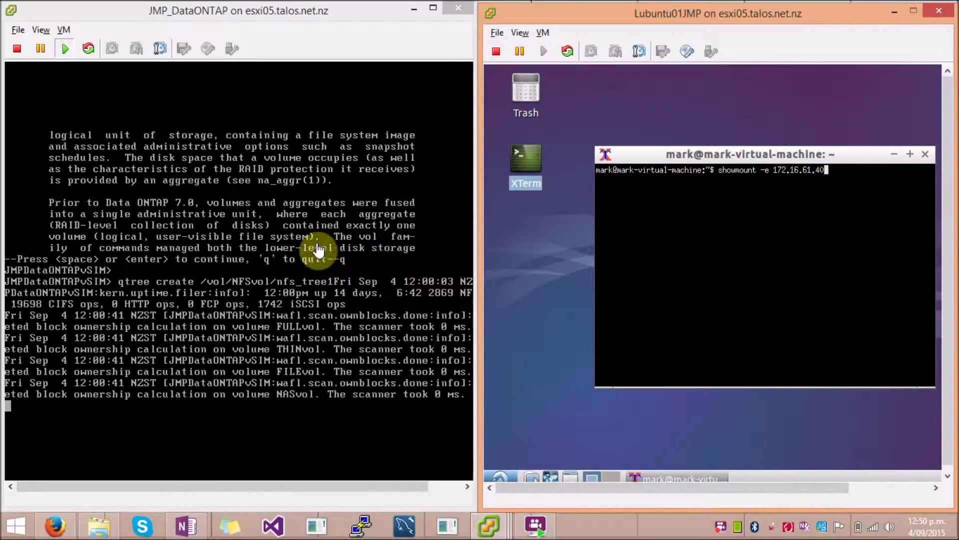
pyautogui.click(763, 177)
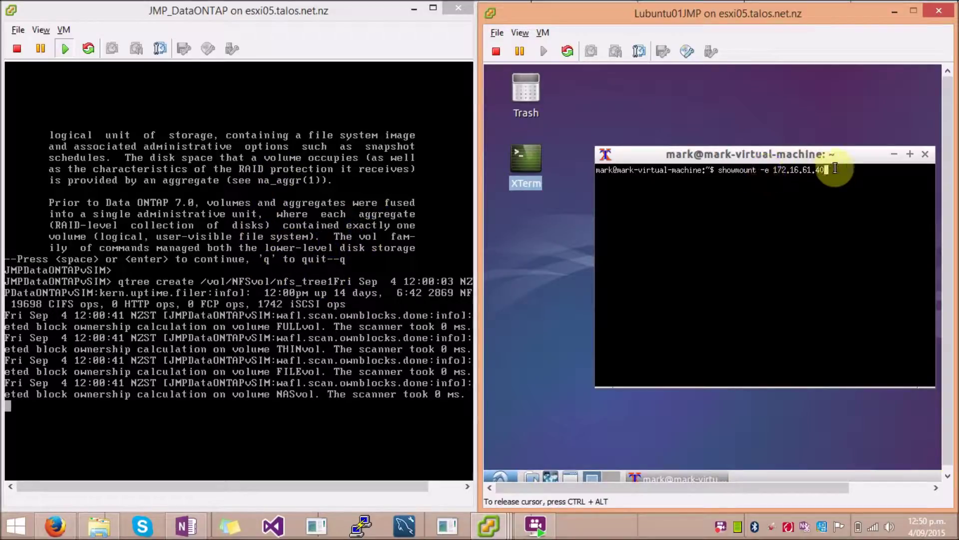
pyautogui.press('Return')
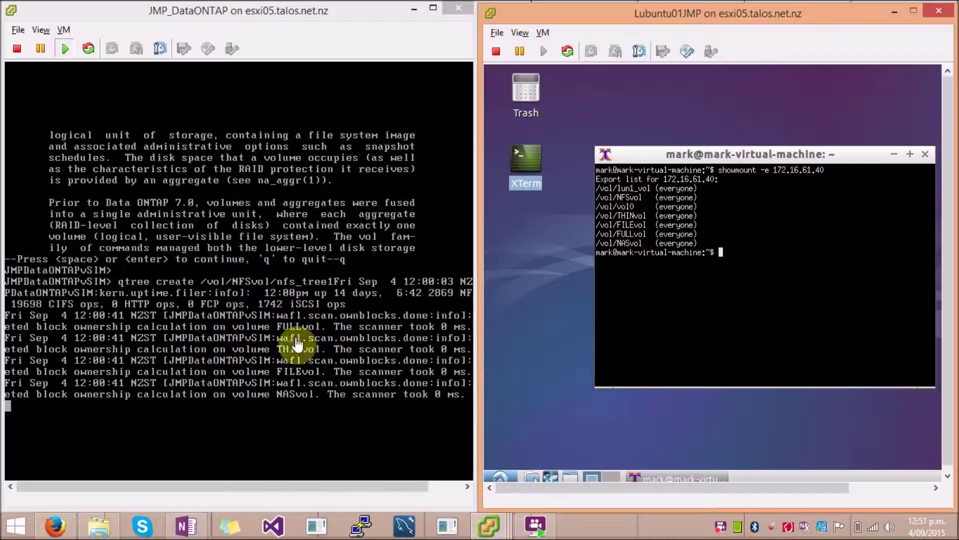
# Step: Return to the Data ONTAP console and get a fresh filer prompt
pyautogui.click(889, 211)
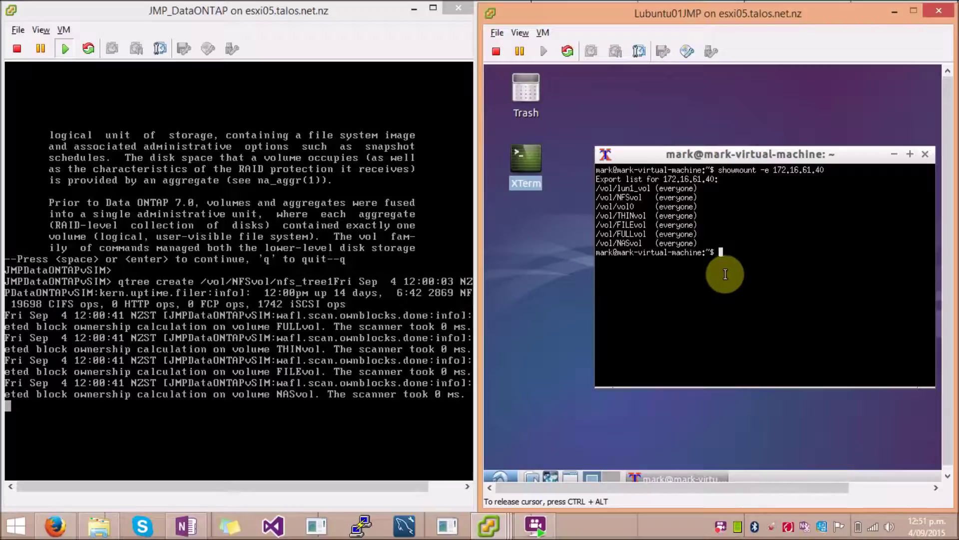
pyautogui.click(222, 388)
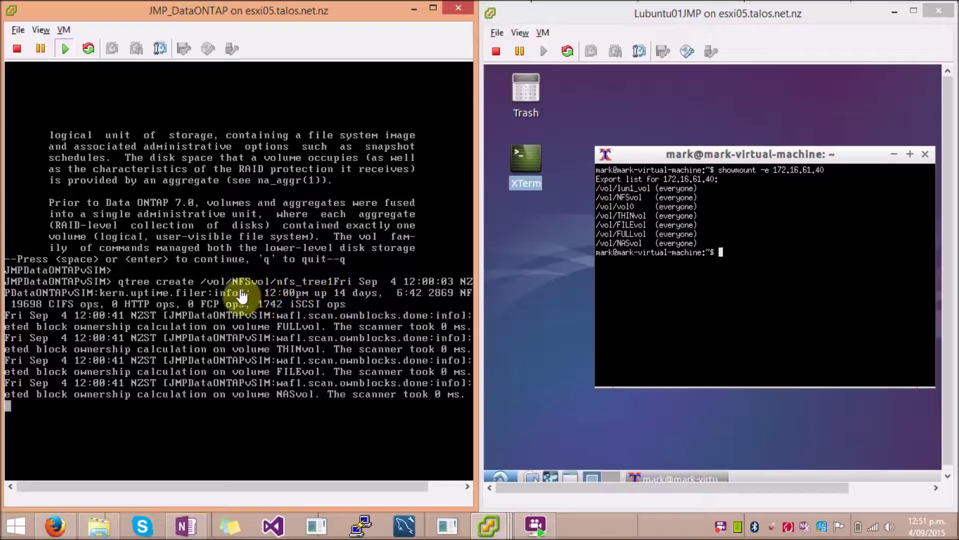
pyautogui.click(291, 398)
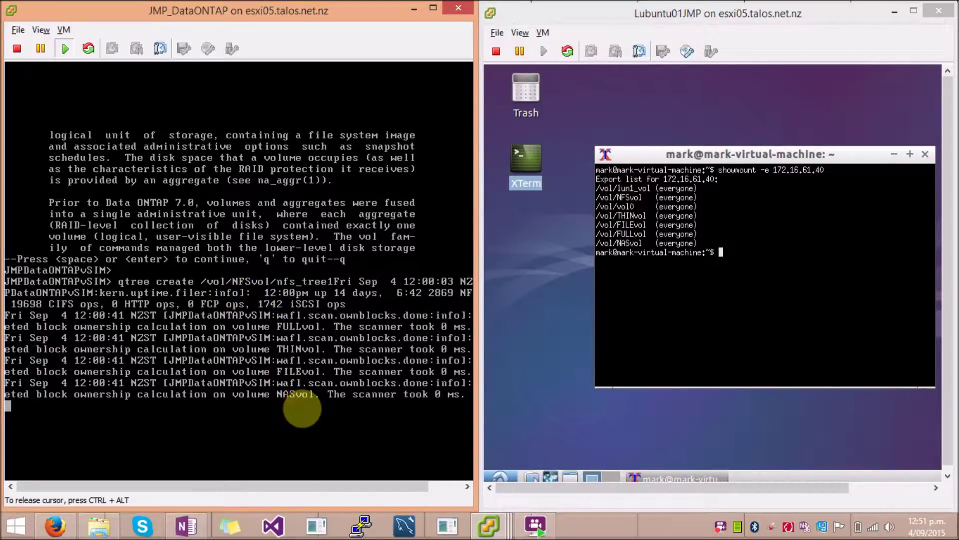
pyautogui.press('Return')
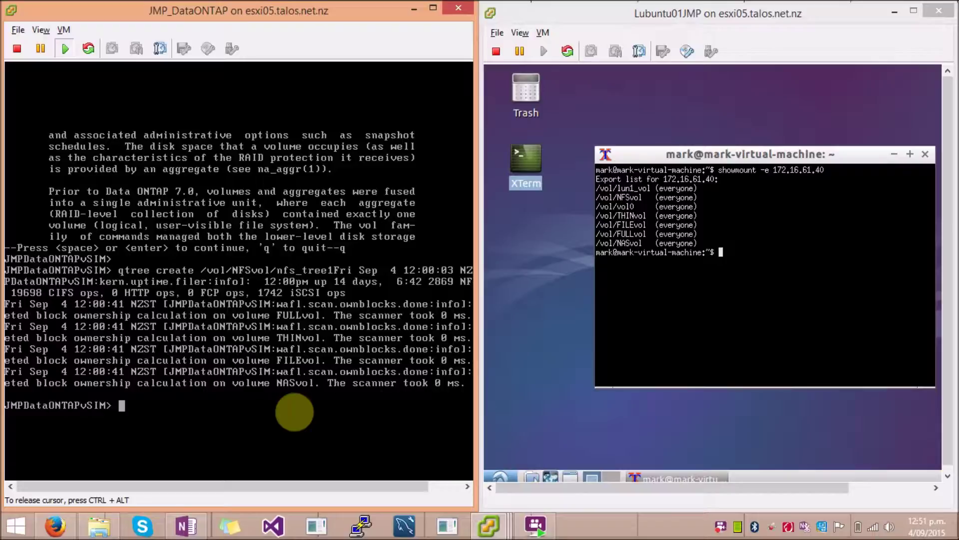
# Step: Print /etc/exports on the filer and re-list the exports from the client
pyautogui.write('rdfile')
pyautogui.write('/etc/exports')
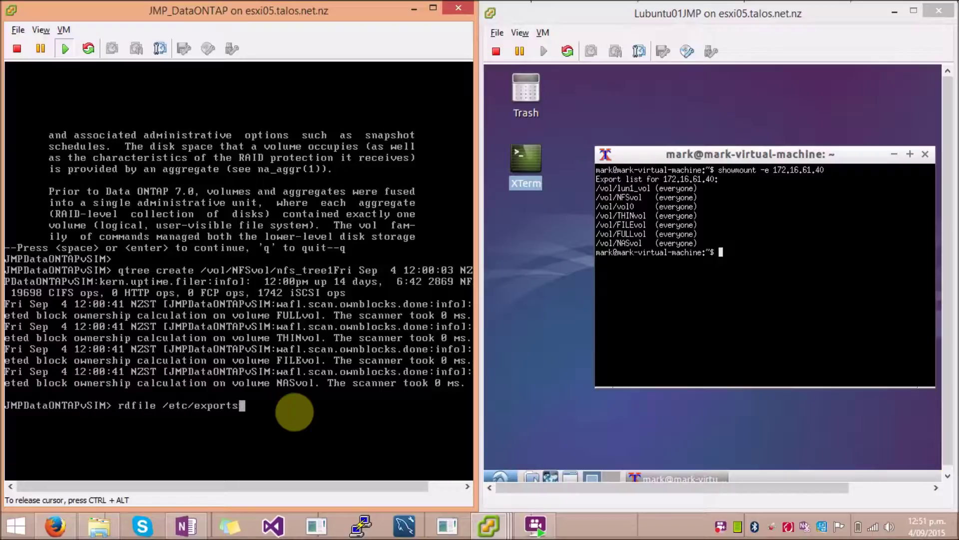
pyautogui.press('Return')
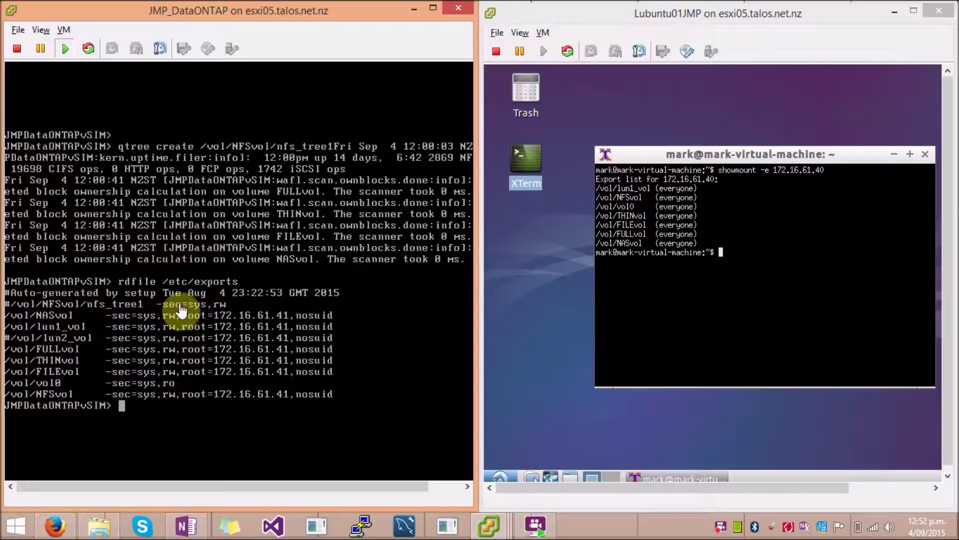
pyautogui.click(757, 276)
pyautogui.press('Up')
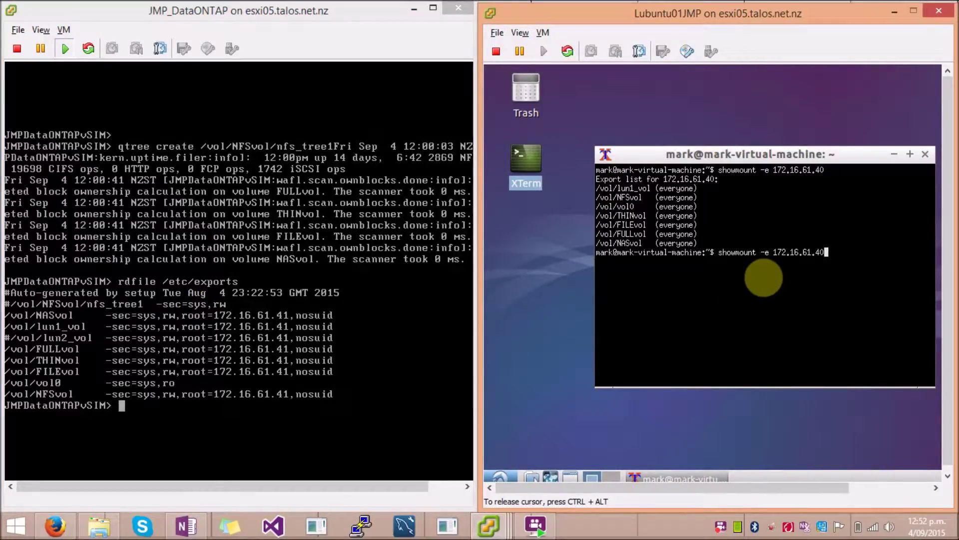
pyautogui.press('Return')
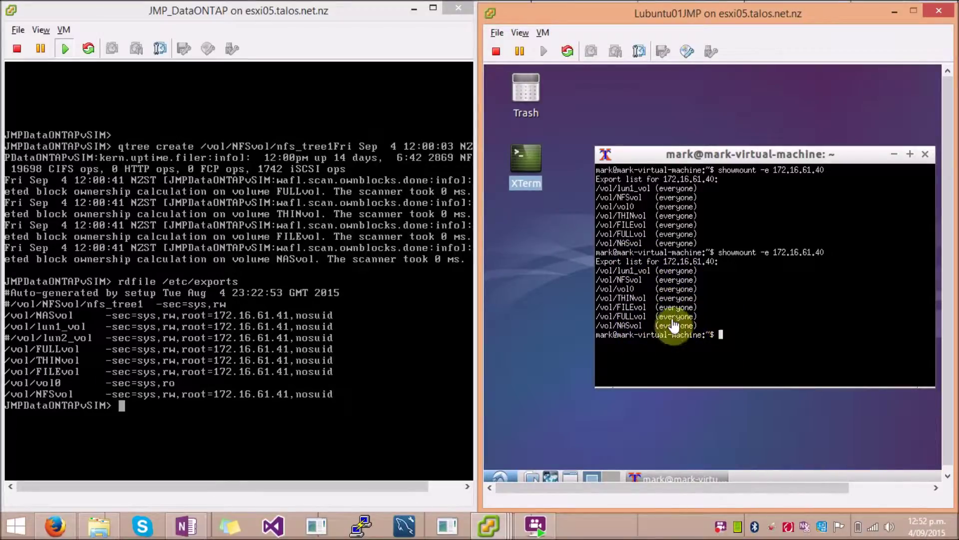
# Step: Permanently export /vol/NFSvol/nfs_tree1 read-write with exportfs -p rw and recheck /etc/exports
pyautogui.click(175, 415)
pyautogui.write('exportfs -p rw /vol/NFSvol/nfs_tree1')
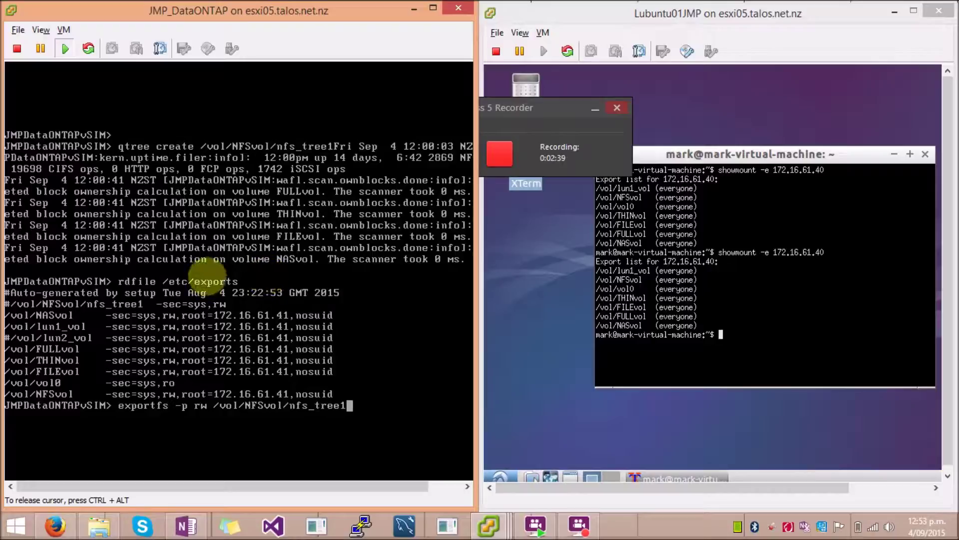
pyautogui.press('Return')
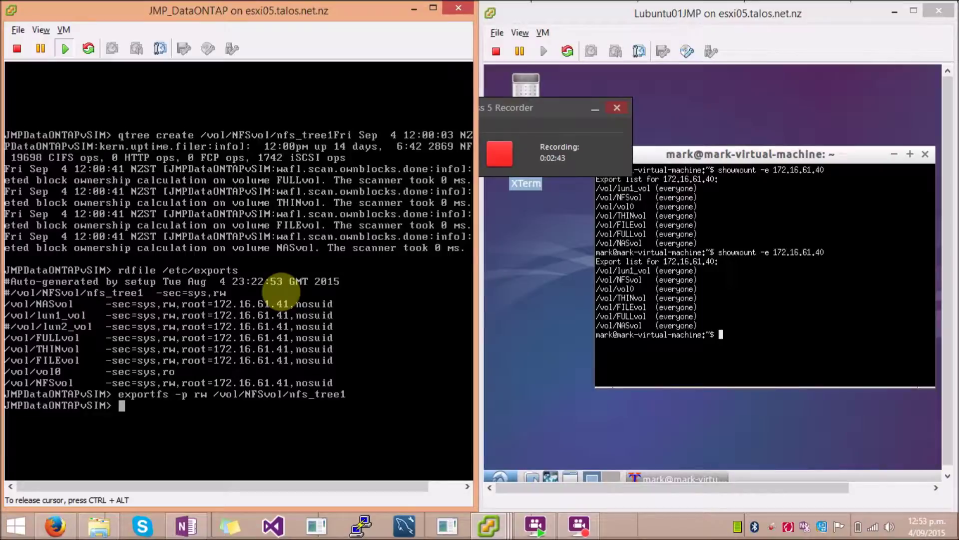
pyautogui.press('Up')
pyautogui.press('Up')
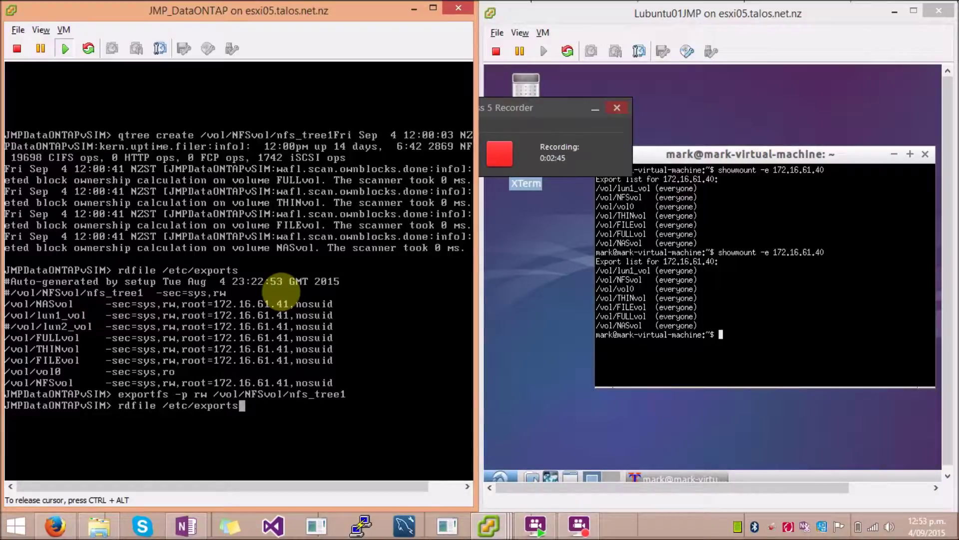
pyautogui.press('Return')
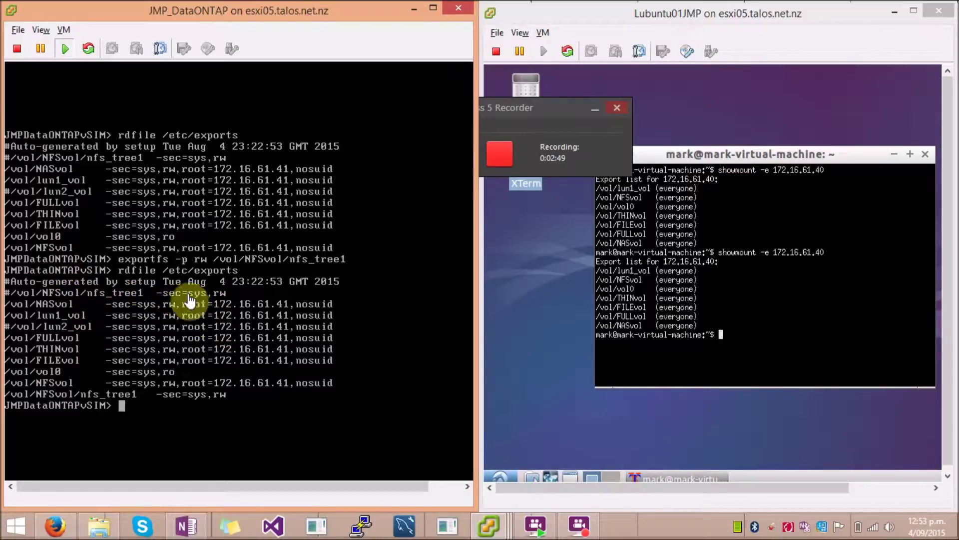
# Step: Rerun showmount -e 172.16.61.40 on the client to confirm the nfs_tree1 export
pyautogui.click(713, 368)
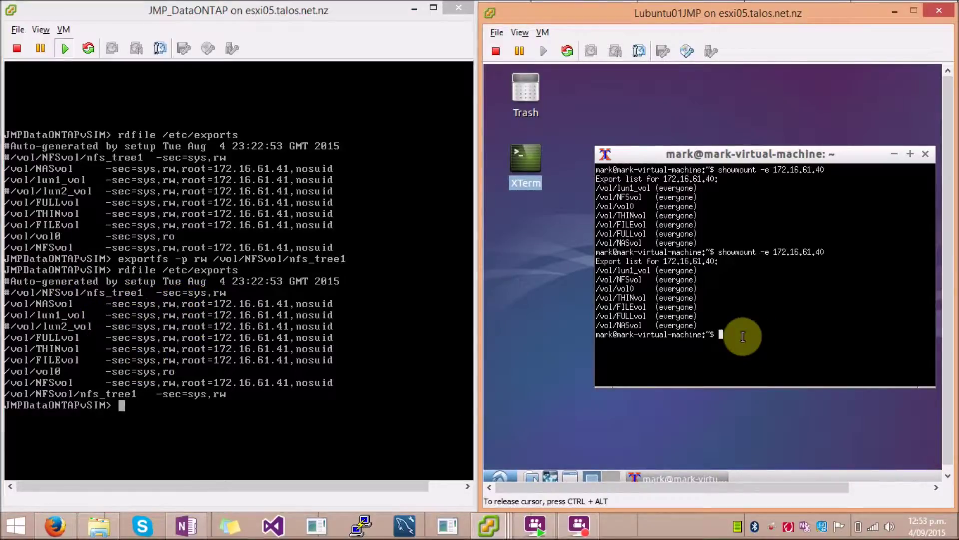
pyautogui.press('Up')
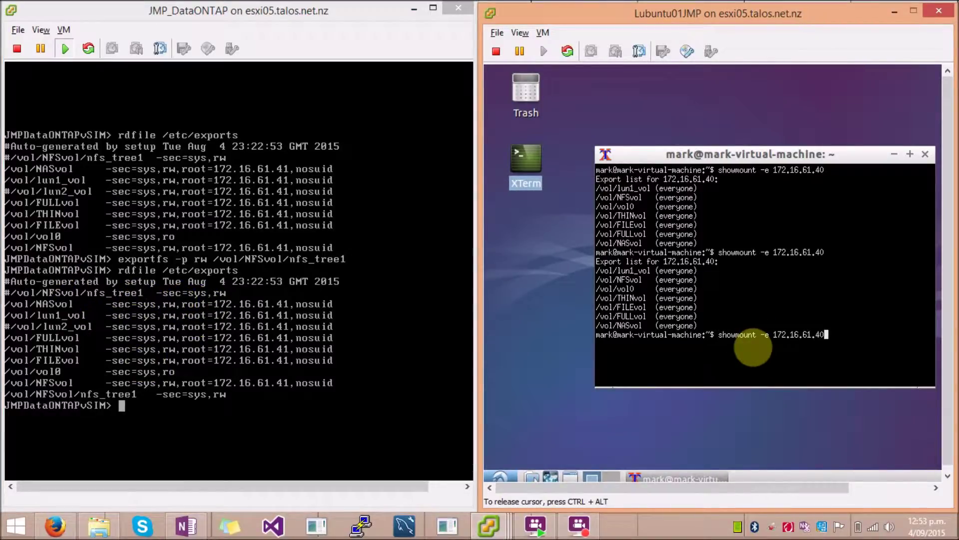
pyautogui.press('Return')
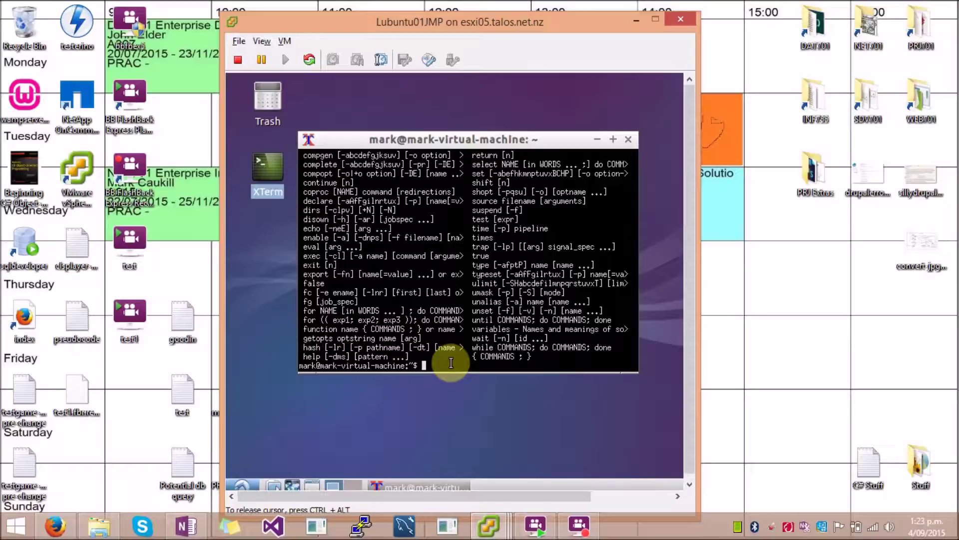
# Step: Try creating the /mnt/JMPDataONTAP mount directory
pyautogui.write('mkdir /mnt/JMPDataONTAP/vol0')
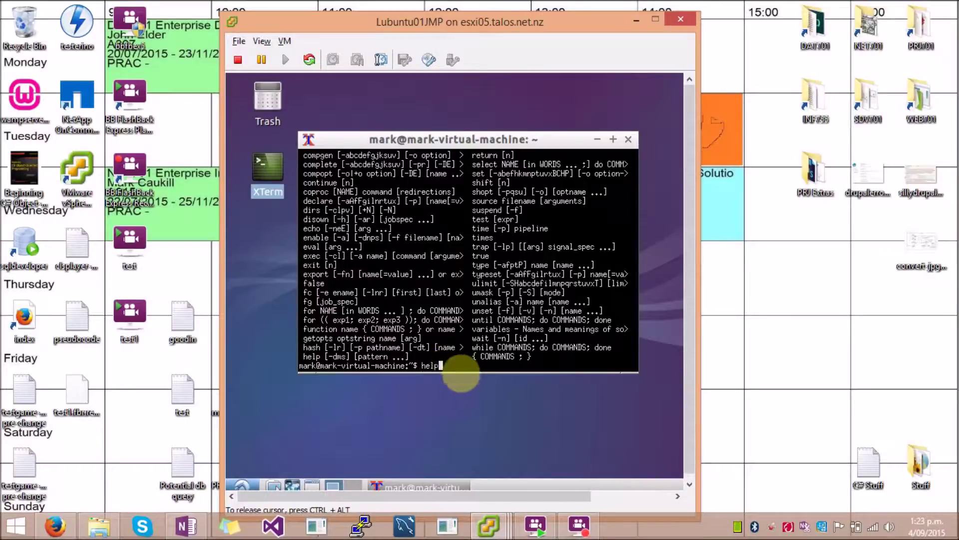
pyautogui.press('BackSpace')
pyautogui.press('BackSpace')
pyautogui.press('BackSpace')
pyautogui.press('BackSpace')
pyautogui.press('BackSpace')
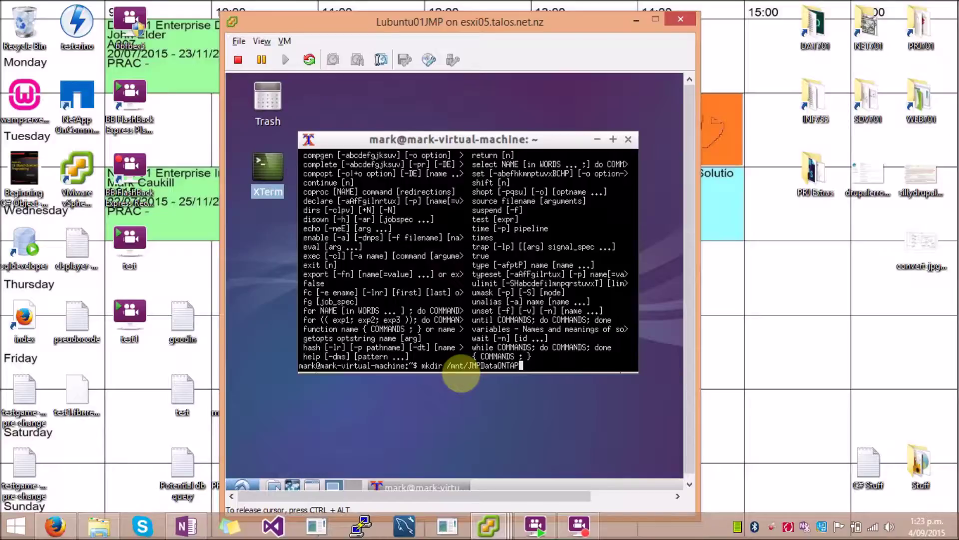
pyautogui.press('Return')
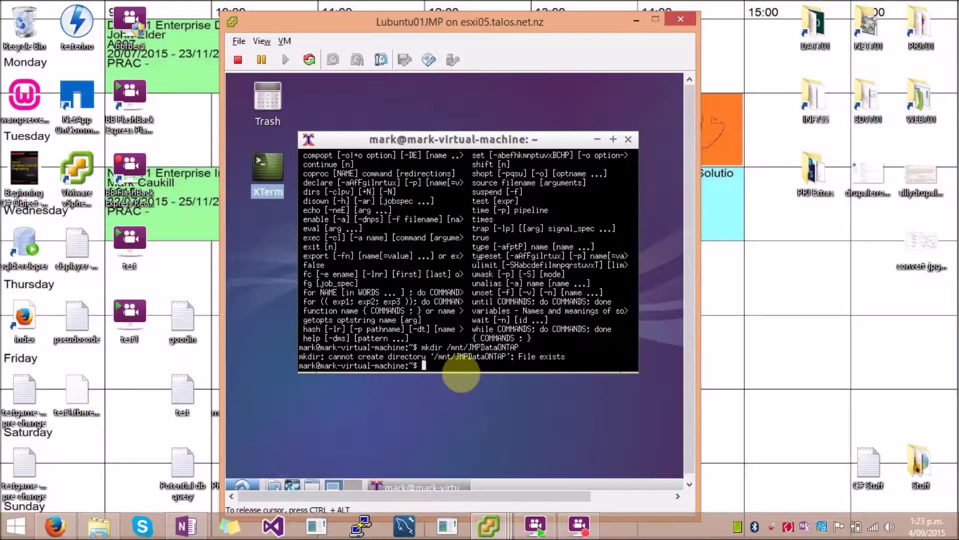
# Step: Rerun mkdir for the vol0 directory, then attempt mounting 172.16.61.40:/vol/vol0, refused without root
pyautogui.press('Up')
pyautogui.press('Up')
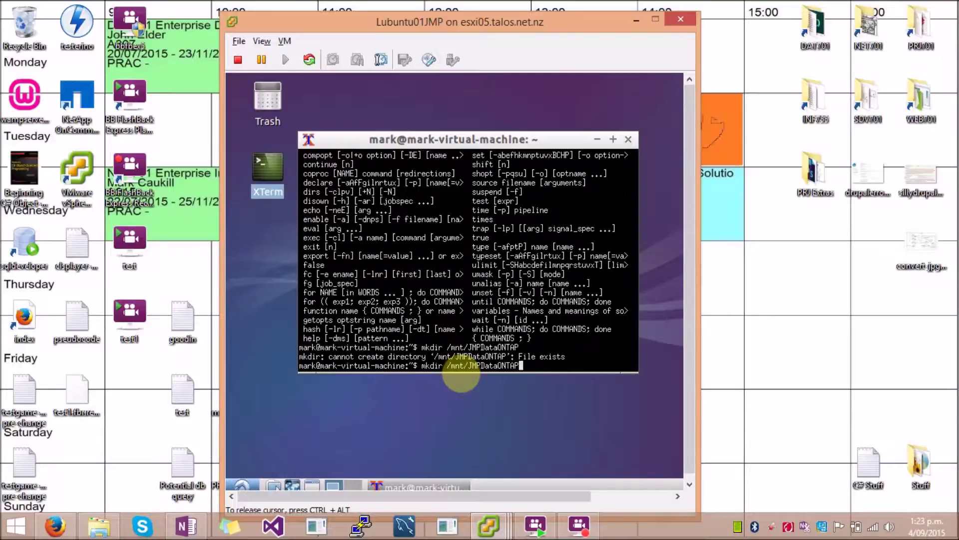
pyautogui.press('Up')
pyautogui.press('Return')
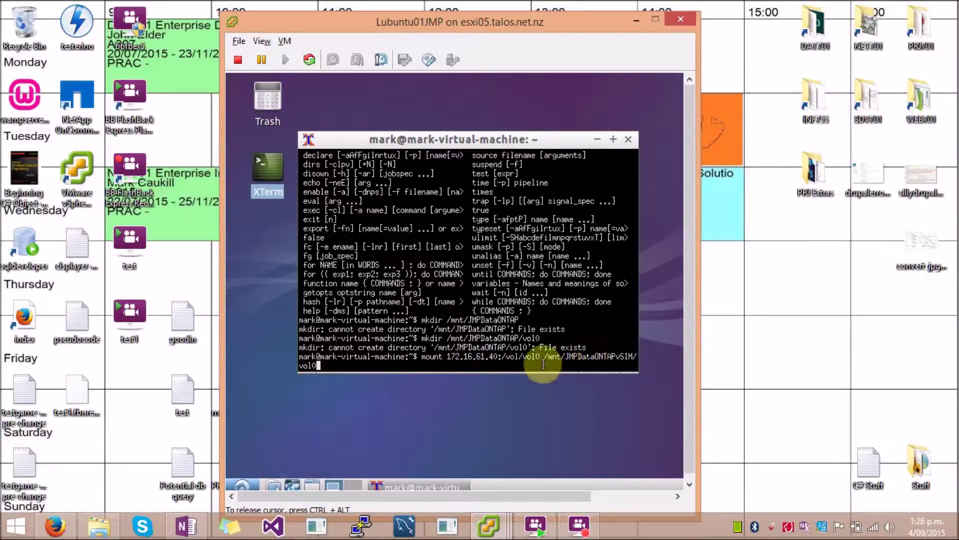
pyautogui.press('Return')
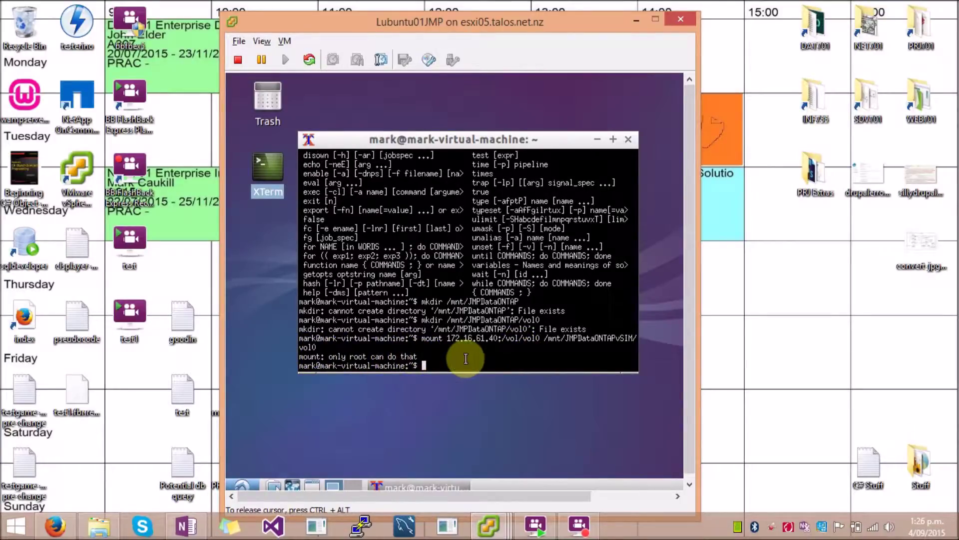
# Step: Rerun the vol0 mount command with sudo and authorise it with the account password
pyautogui.write('sudo')
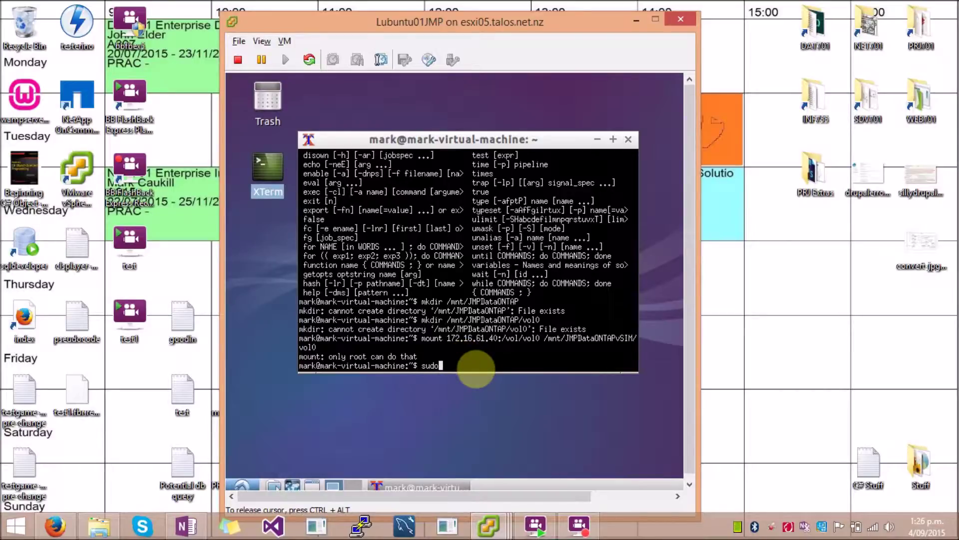
pyautogui.press('BackSpace')
pyautogui.press('BackSpace')
pyautogui.press('BackSpace')
pyautogui.press('BackSpace')
pyautogui.press('Up')
pyautogui.press('Left')
pyautogui.press('Left')
pyautogui.press('Left')
pyautogui.press('Left')
pyautogui.press('Left')
pyautogui.press('Left')
pyautogui.press('Left')
pyautogui.press('Left')
pyautogui.press('Left')
pyautogui.press('Left')
pyautogui.press('Left')
pyautogui.press('Left')
pyautogui.press('Left')
pyautogui.press('Left')
pyautogui.press('Left')
pyautogui.press('Left')
pyautogui.press('Left')
pyautogui.press('Left')
pyautogui.press('Left')
pyautogui.press('Left')
pyautogui.press('Left')
pyautogui.press('Left')
pyautogui.press('Left')
pyautogui.press('Left')
pyautogui.press('Left')
pyautogui.press('Left')
pyautogui.press('Left')
pyautogui.press('Left')
pyautogui.press('Left')
pyautogui.press('Left')
pyautogui.press('Left')
pyautogui.press('Left')
pyautogui.press('Left')
pyautogui.press('Left')
pyautogui.press('Left')
pyautogui.press('Left')
pyautogui.press('Left')
pyautogui.press('Left')
pyautogui.press('Left')
pyautogui.press('Left')
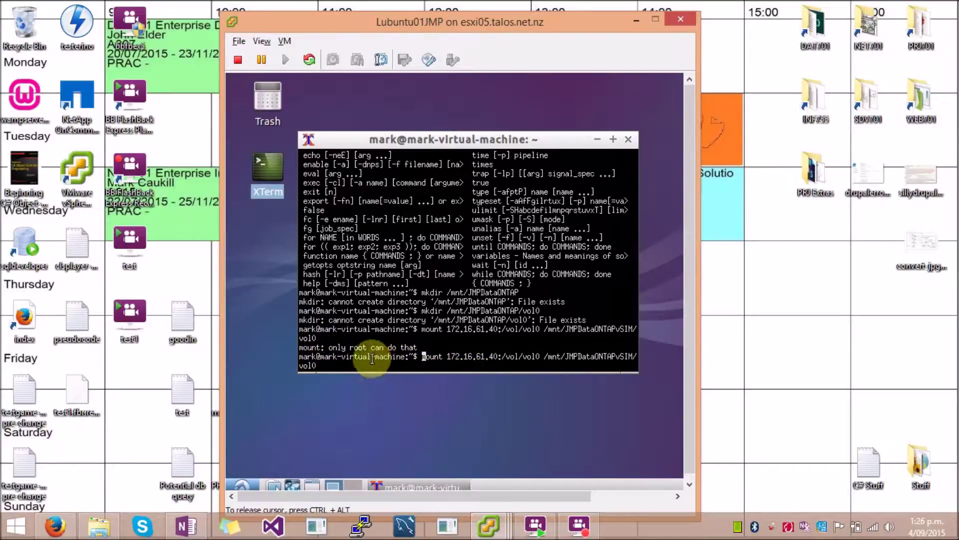
pyautogui.write('sudo')
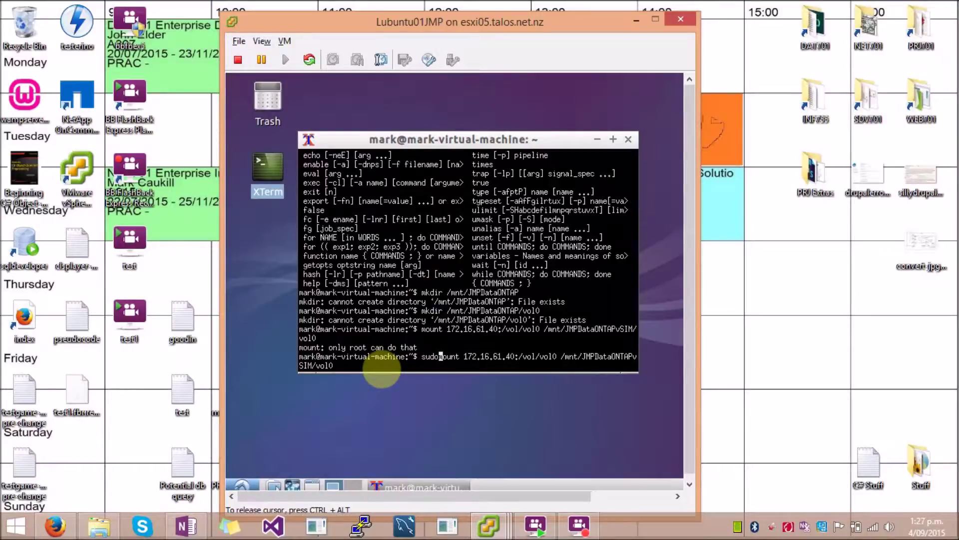
pyautogui.press('Return')
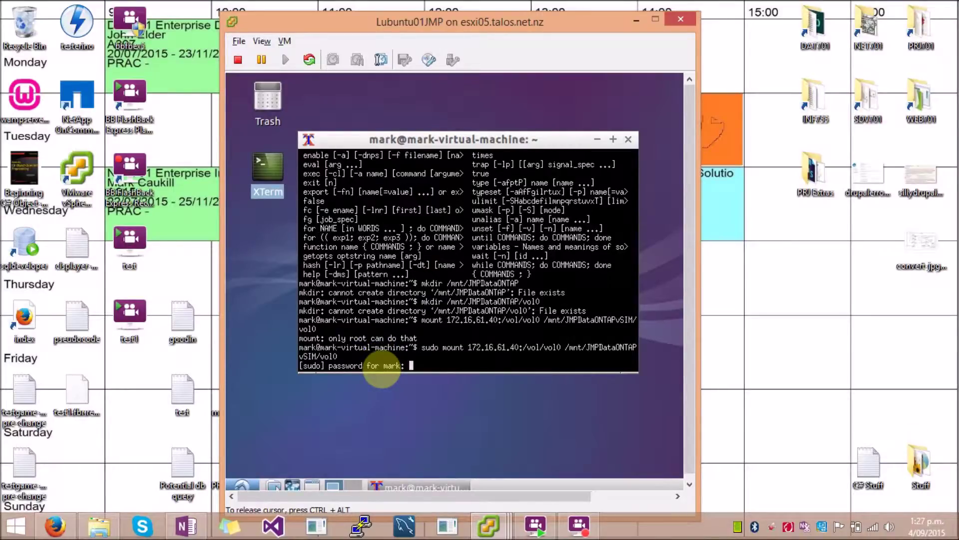
pyautogui.press('Return')
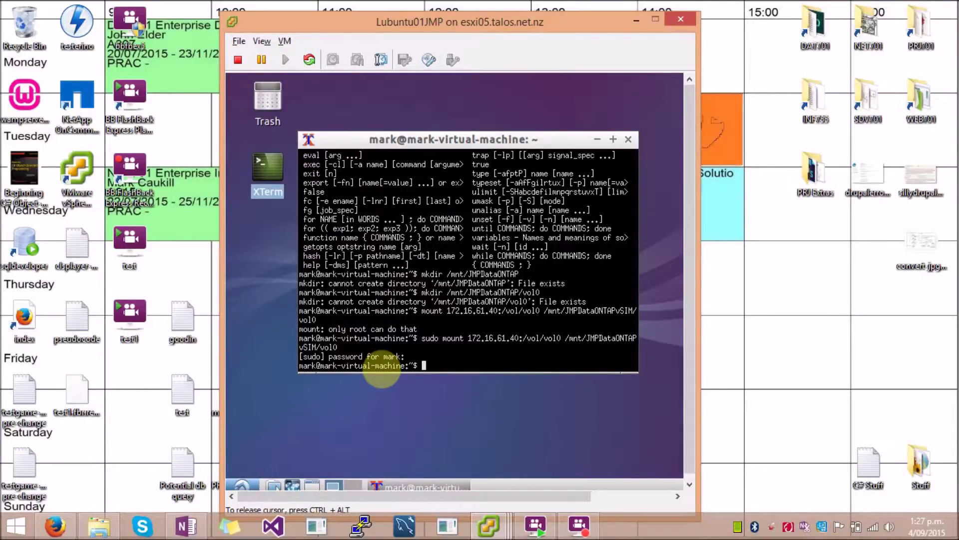
# Step: Create the nfs_tree1 directory and mount the nfs_tree1 export from 172.16.61.40 as root
pyautogui.middleClick(605, 367)
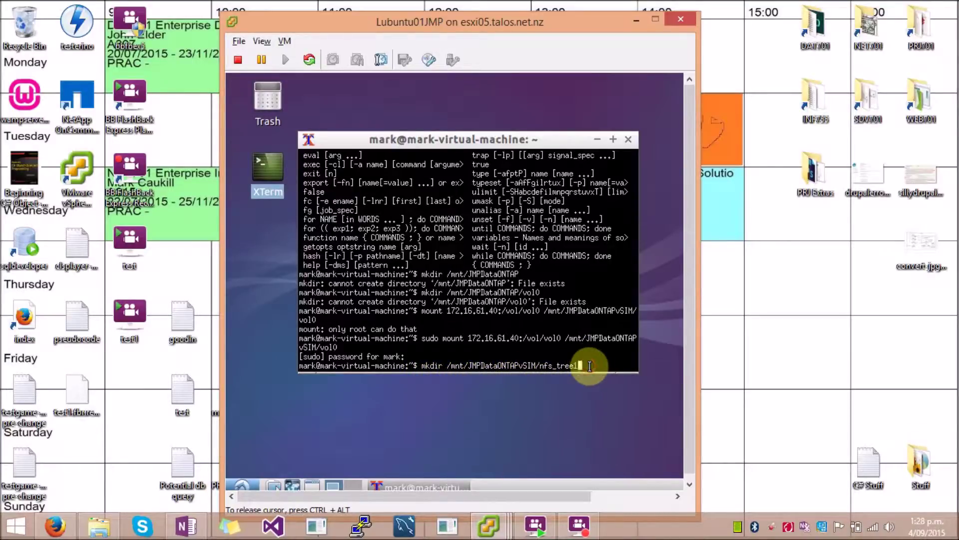
pyautogui.press('Return')
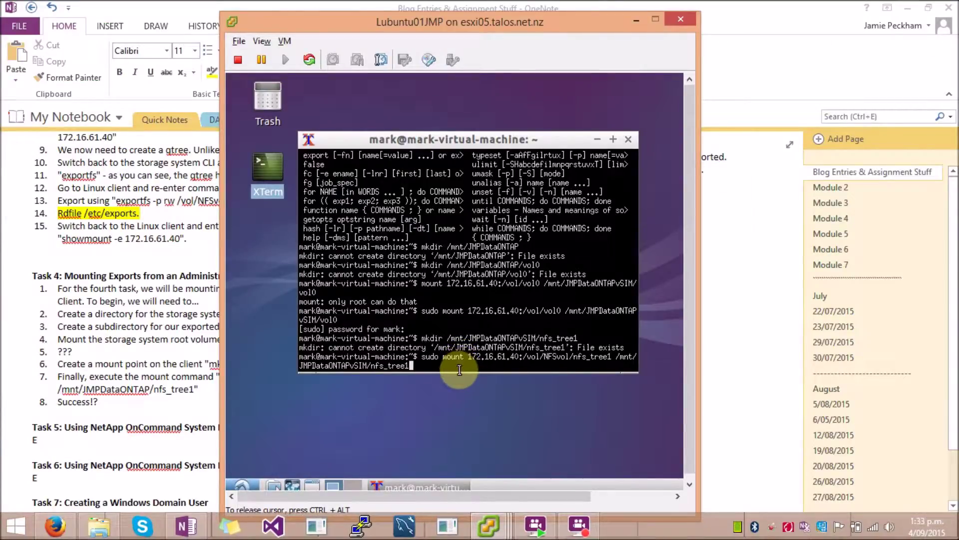
pyautogui.press('Return')
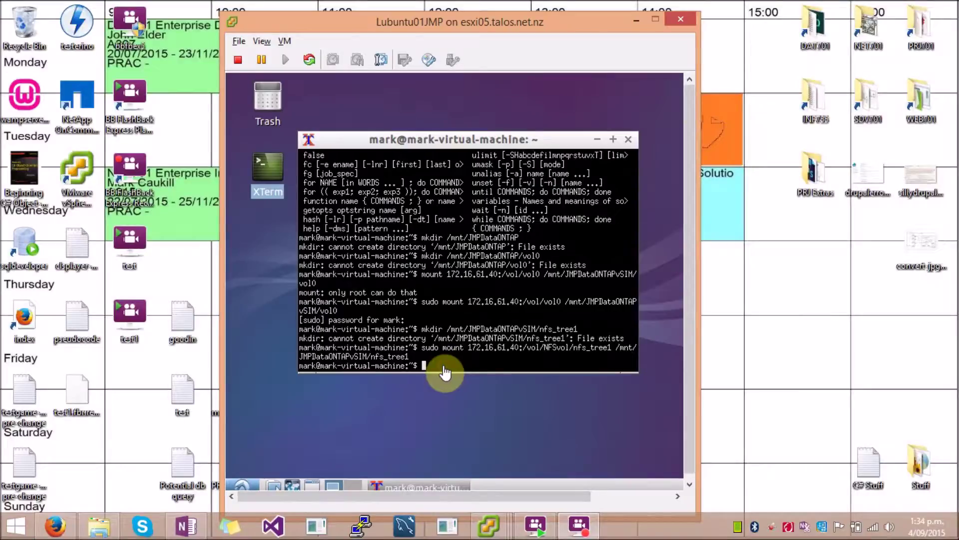
pyautogui.click(444, 365)
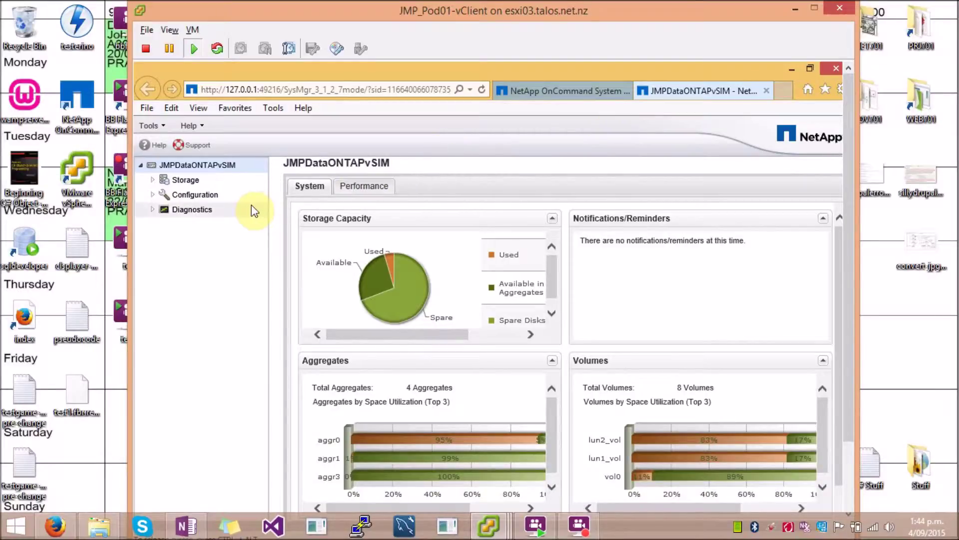
# Step: Paste the CIFS license key under Configuration > System Tools > Licenses and install it
pyautogui.click(152, 194)
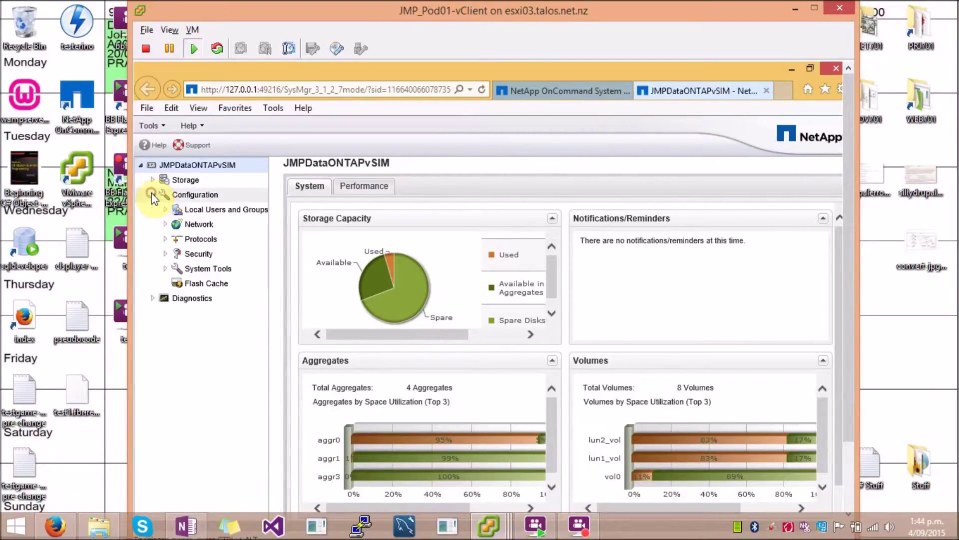
pyautogui.click(166, 270)
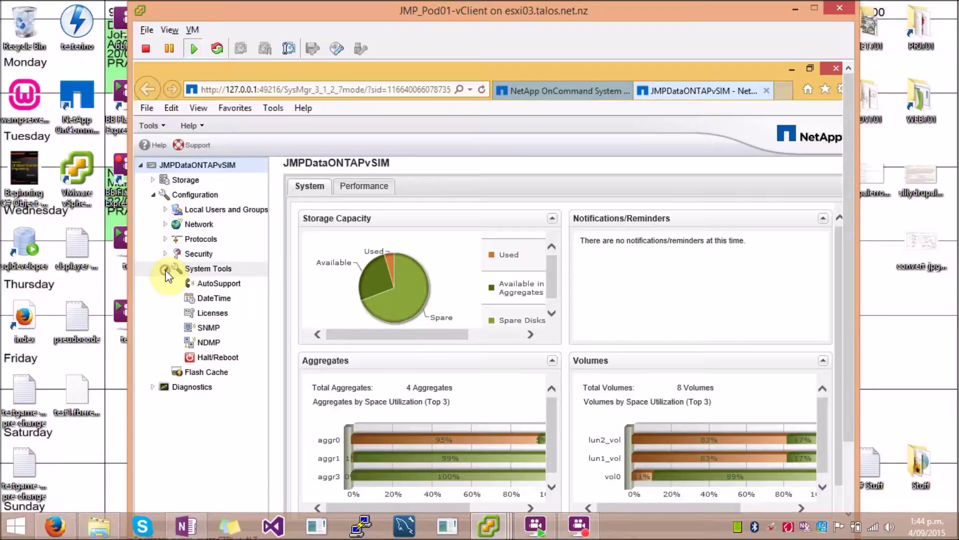
pyautogui.click(210, 314)
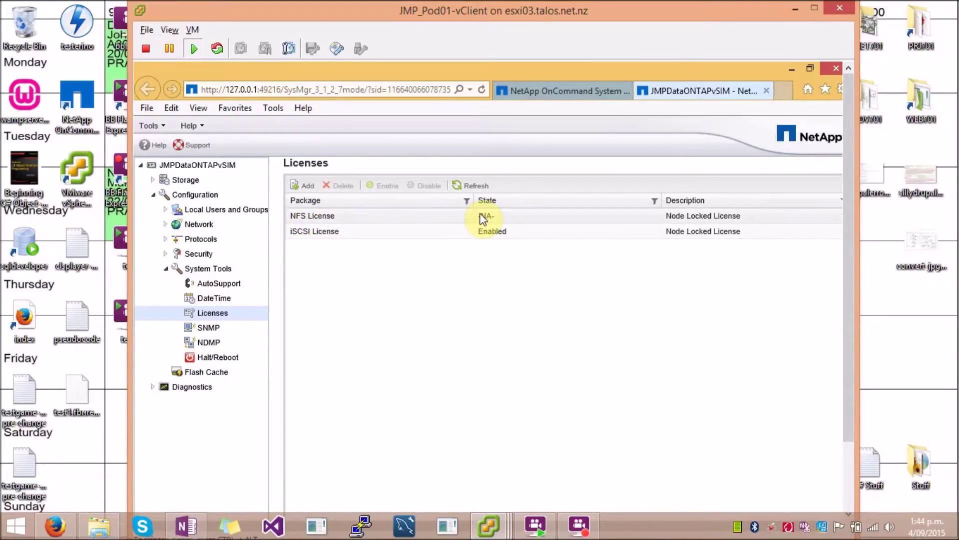
pyautogui.click(303, 191)
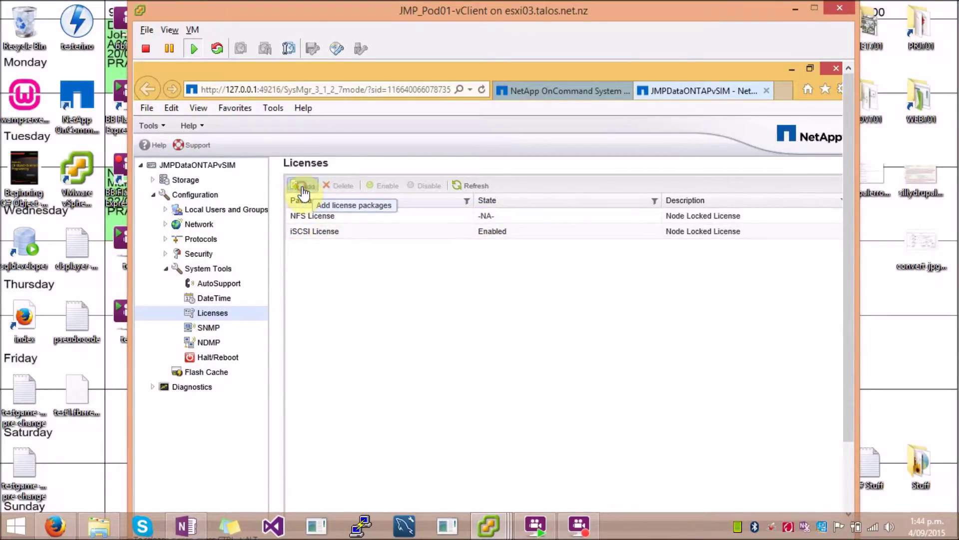
pyautogui.click(403, 317)
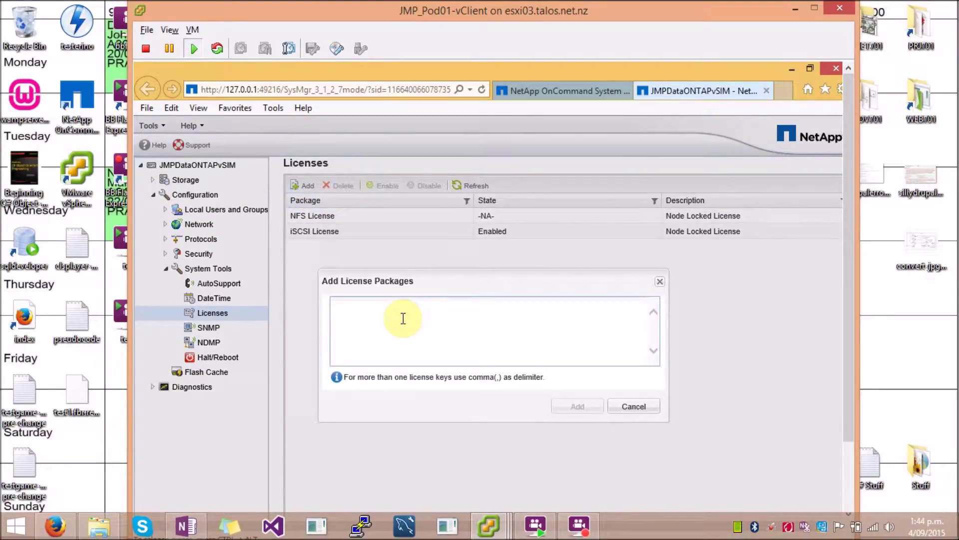
pyautogui.hotkey('ctrl', 'v')
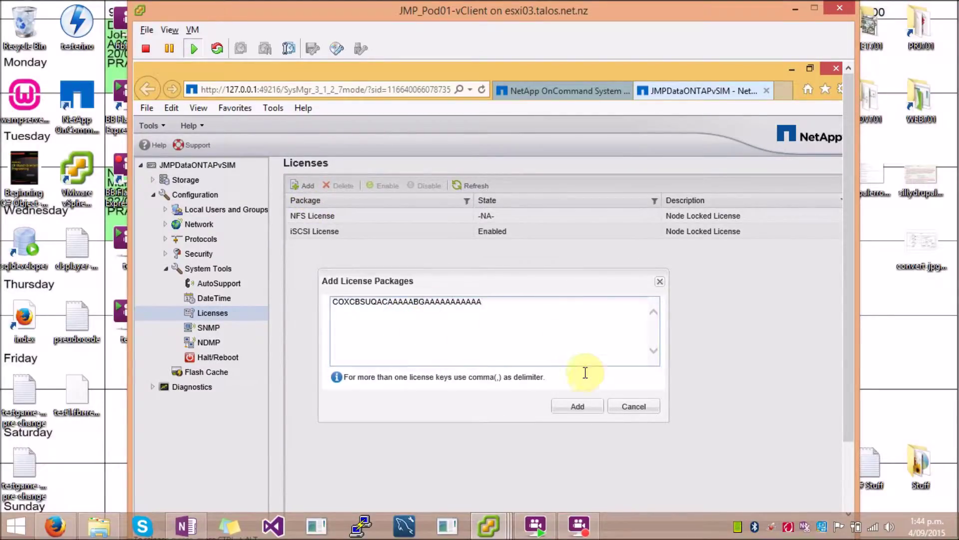
pyautogui.click(571, 407)
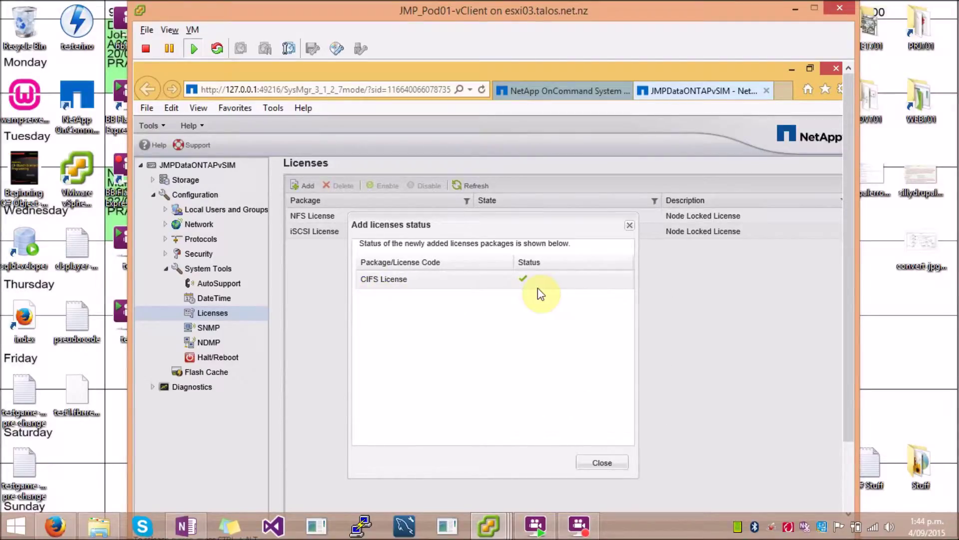
pyautogui.click(604, 465)
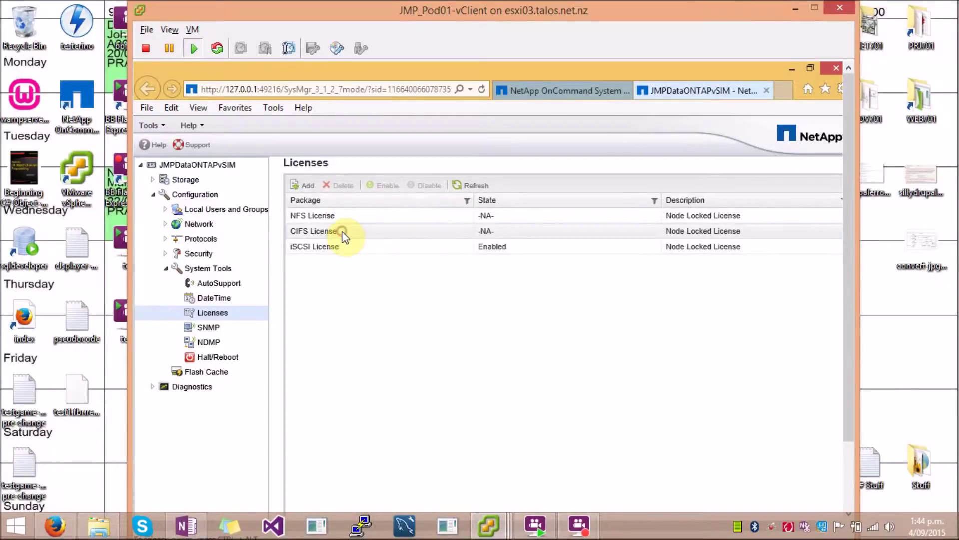
# Step: Select the new CIFS license, then view Configuration > Protocols > CIFS, currently Not configured
pyautogui.click(342, 231)
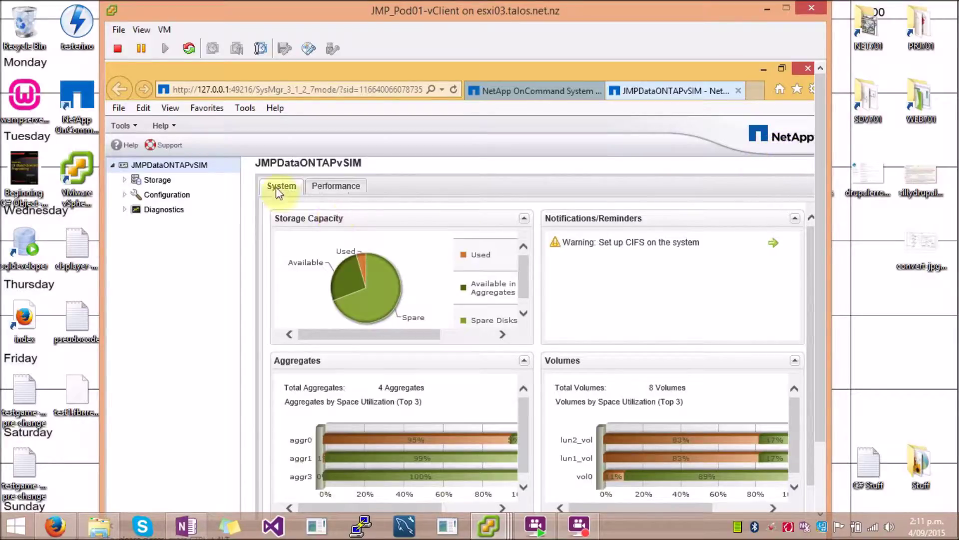
pyautogui.click(125, 194)
pyautogui.click(137, 241)
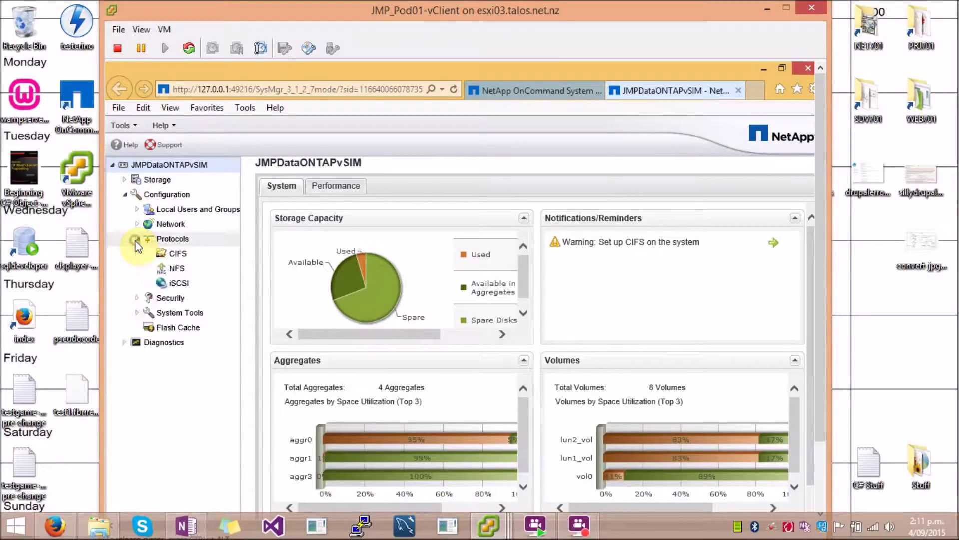
pyautogui.click(182, 253)
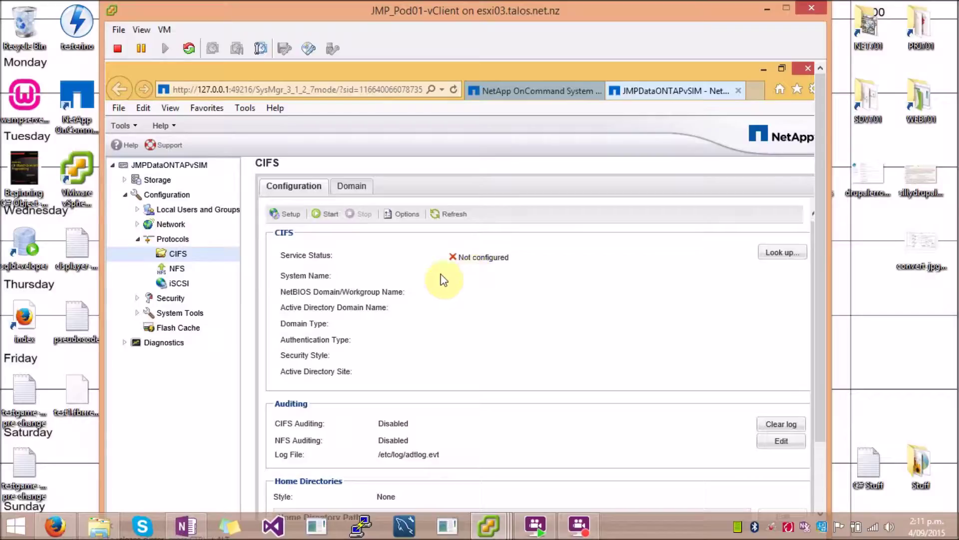
# Step: Start the CIFS Setup Wizard, keeping Multiprotocol security style and Active Directory authentication
pyautogui.click(291, 215)
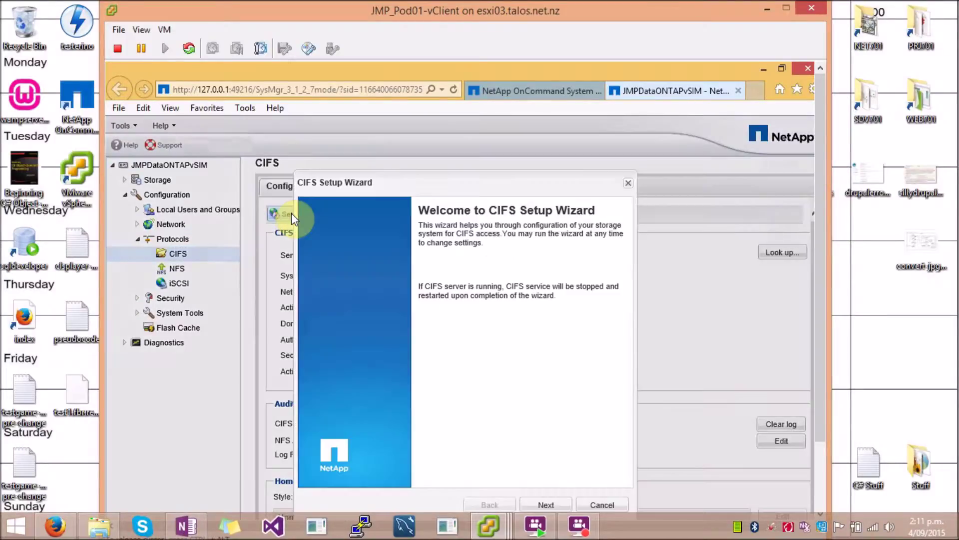
pyautogui.click(547, 504)
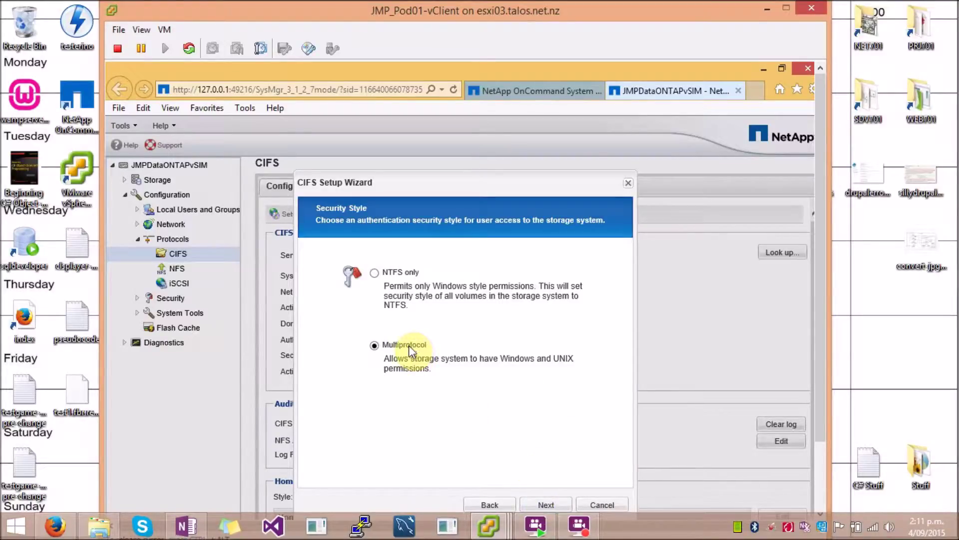
pyautogui.click(550, 506)
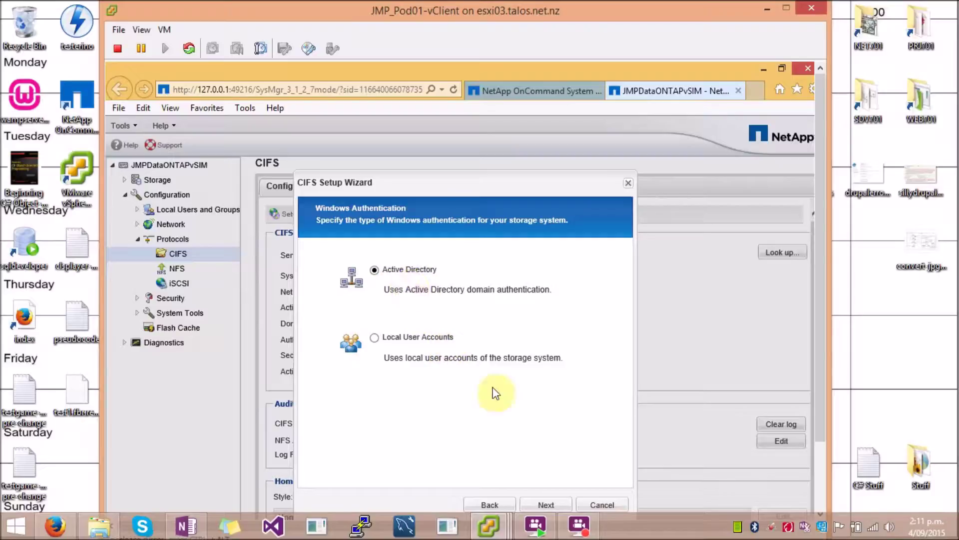
pyautogui.click(542, 504)
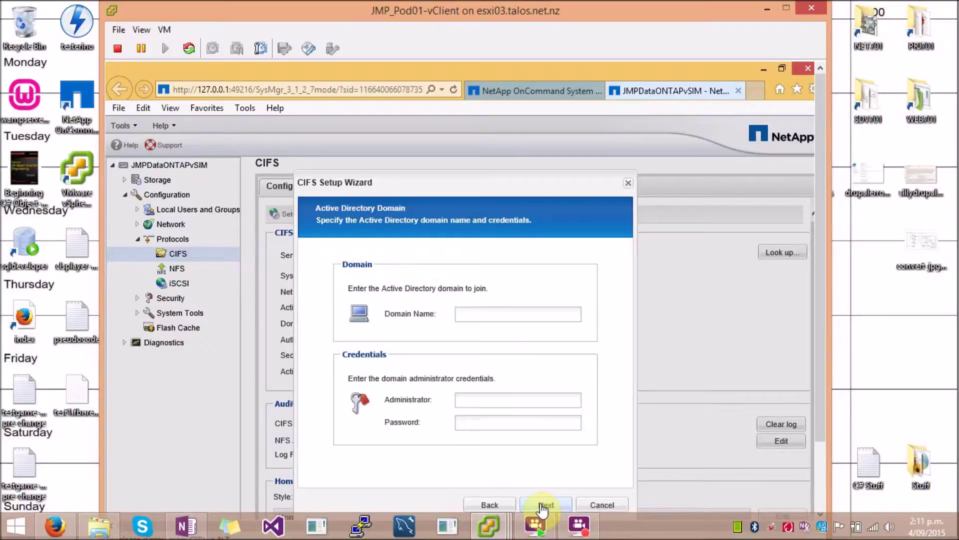
# Step: Join domain JMP.local with administrator credentials, keep system name FILER without WINS, and finish setup
pyautogui.click(481, 320)
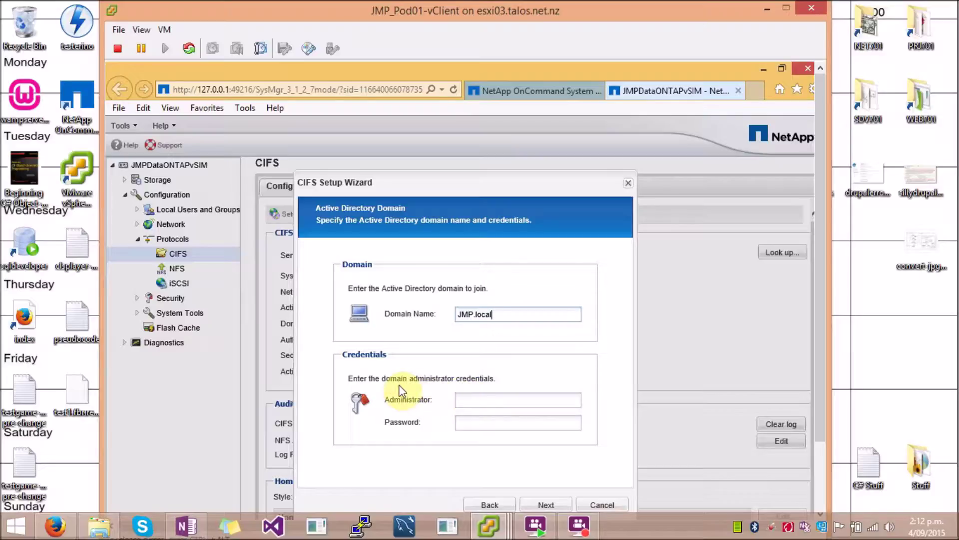
pyautogui.click(485, 398)
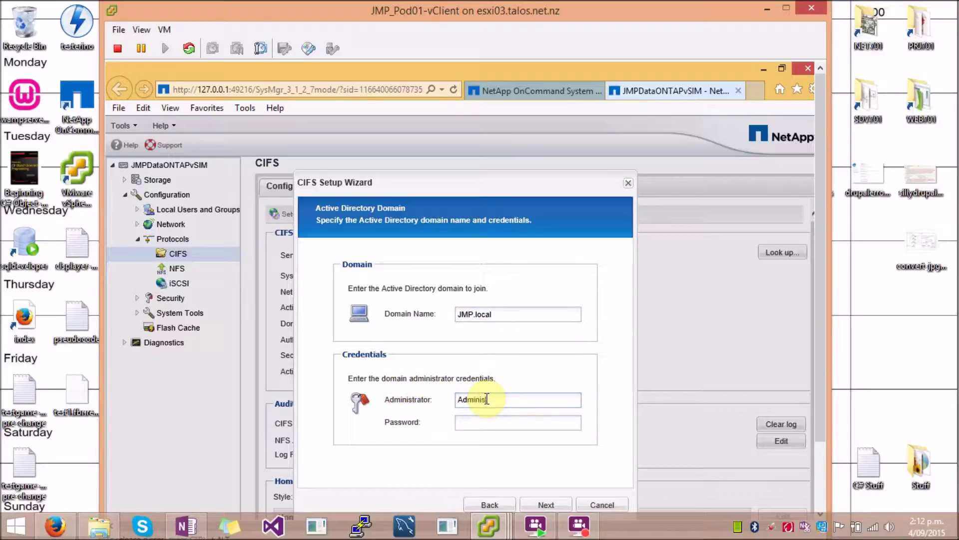
pyautogui.write('P')
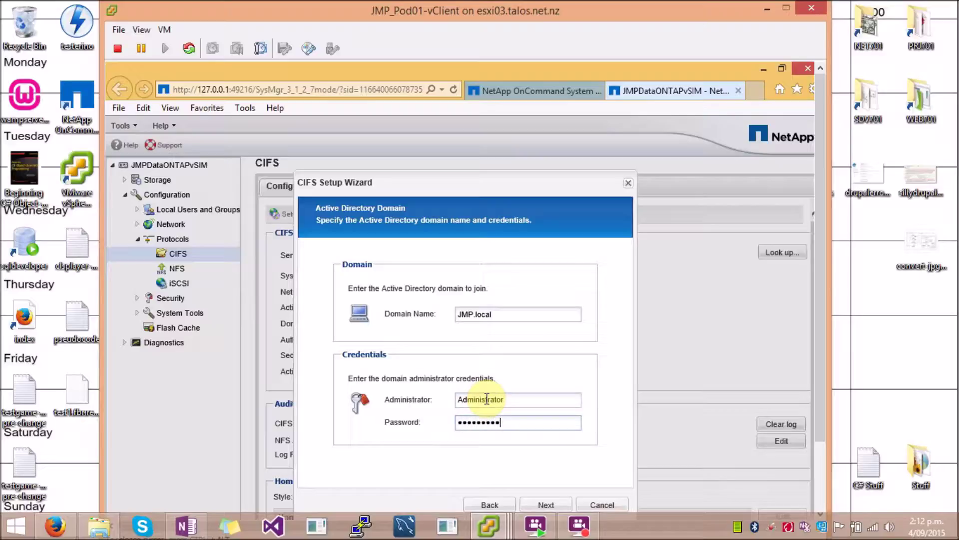
pyautogui.click(543, 505)
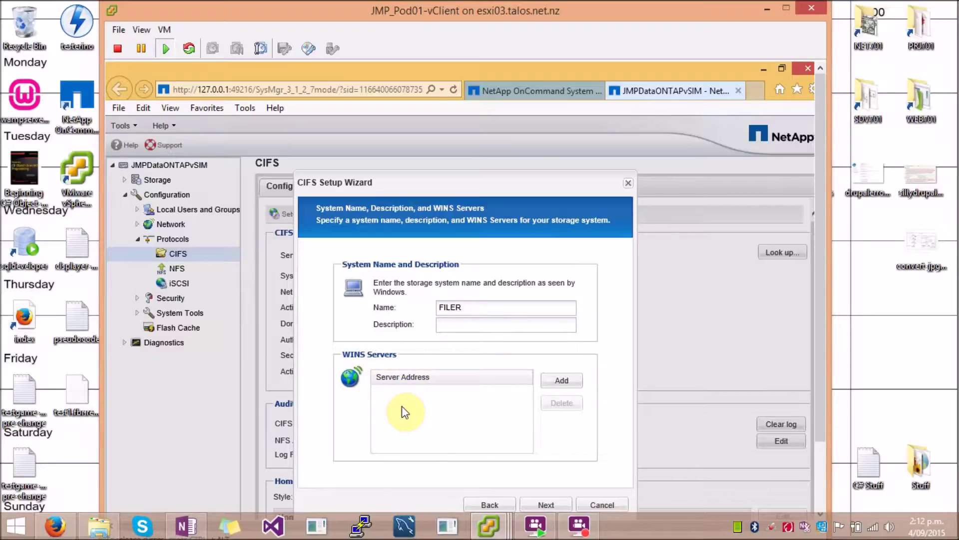
pyautogui.moveTo(435, 189); pyautogui.dragTo(437, 175)
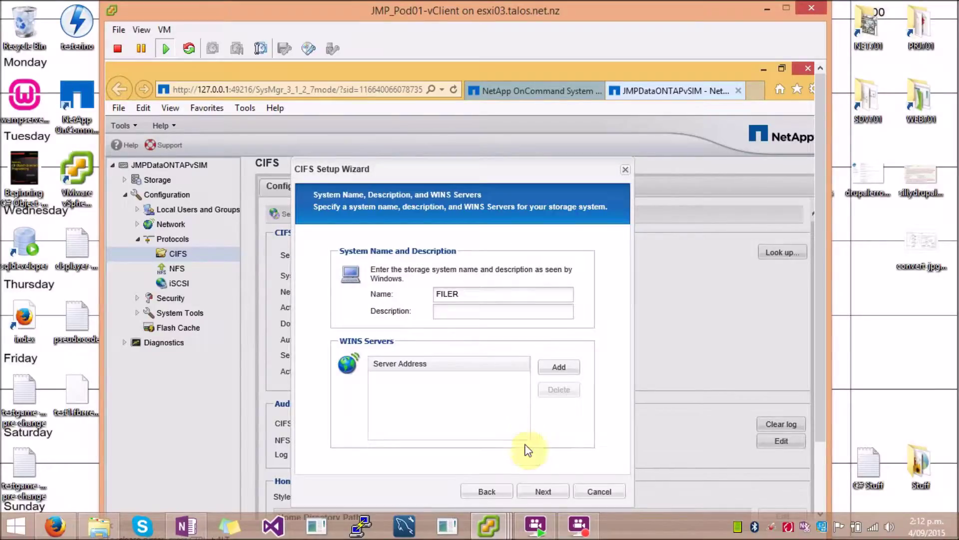
pyautogui.click(545, 493)
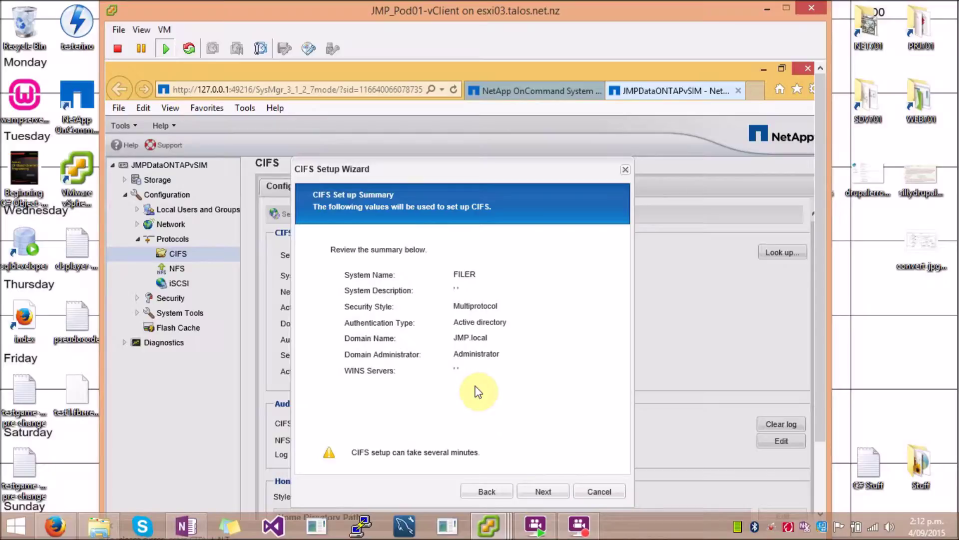
pyautogui.click(545, 492)
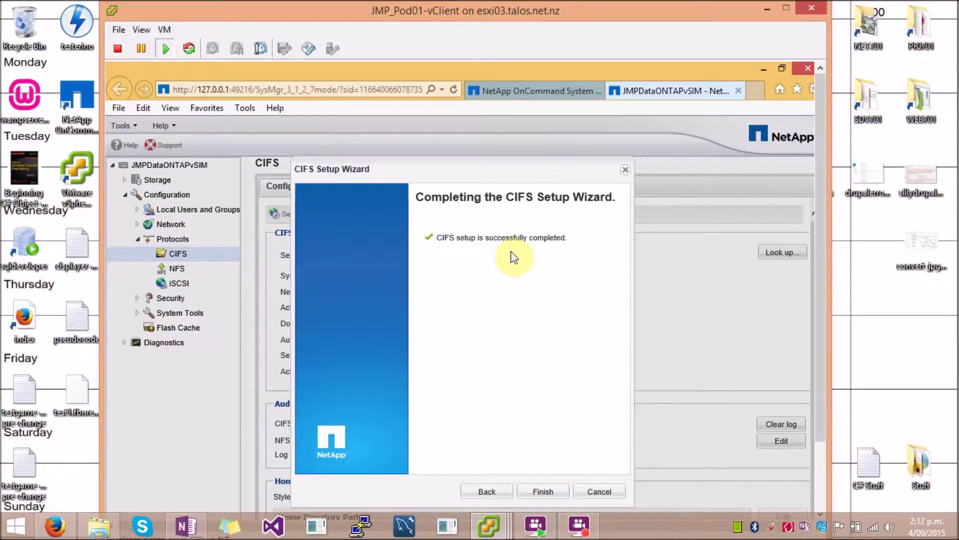
pyautogui.click(542, 492)
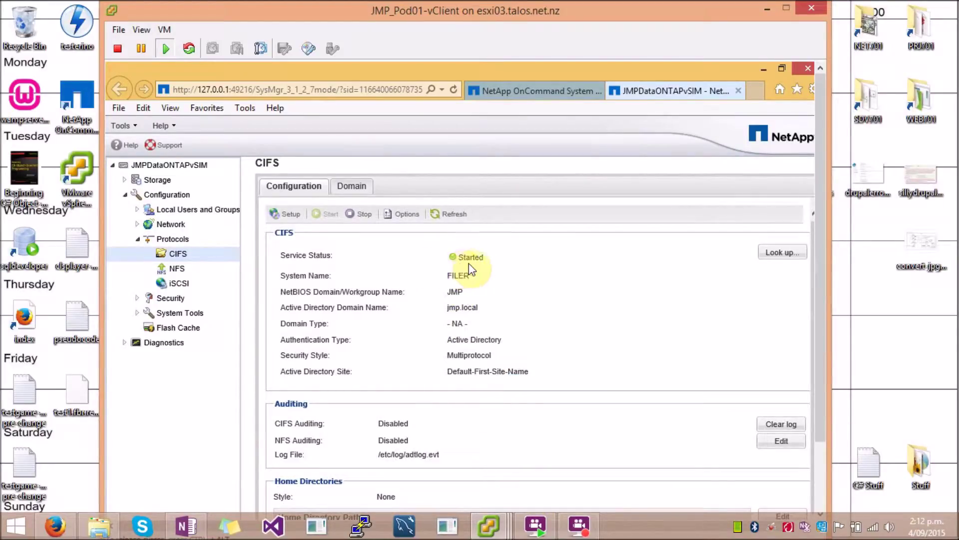
# Step: Search 'active dire' on the server's Start screen to launch Active Directory Users and Computers
pyautogui.click(351, 185)
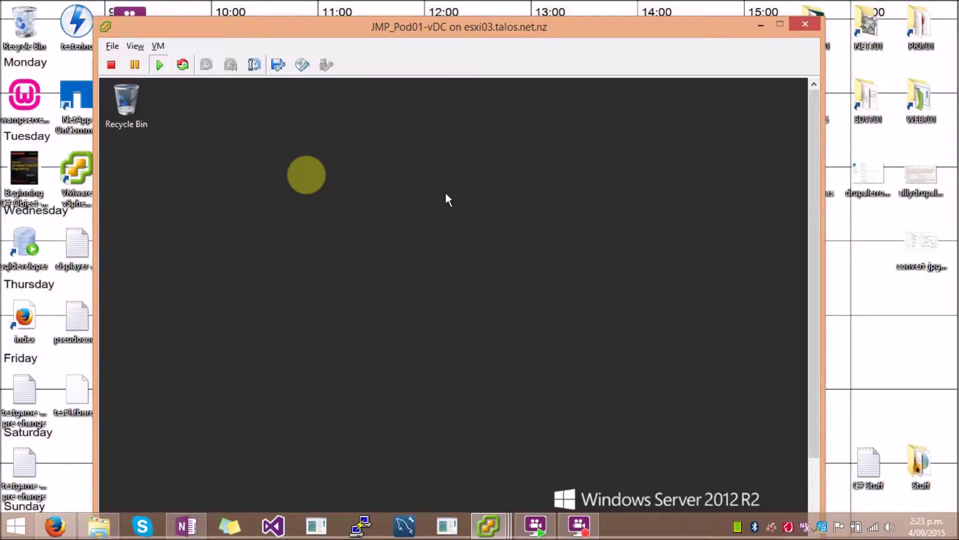
pyautogui.press('super')
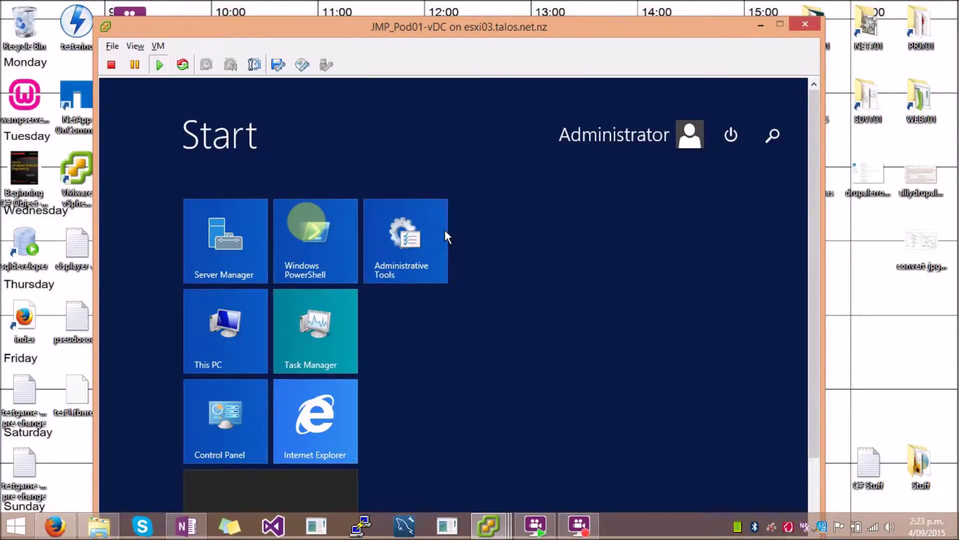
pyautogui.write('ac')
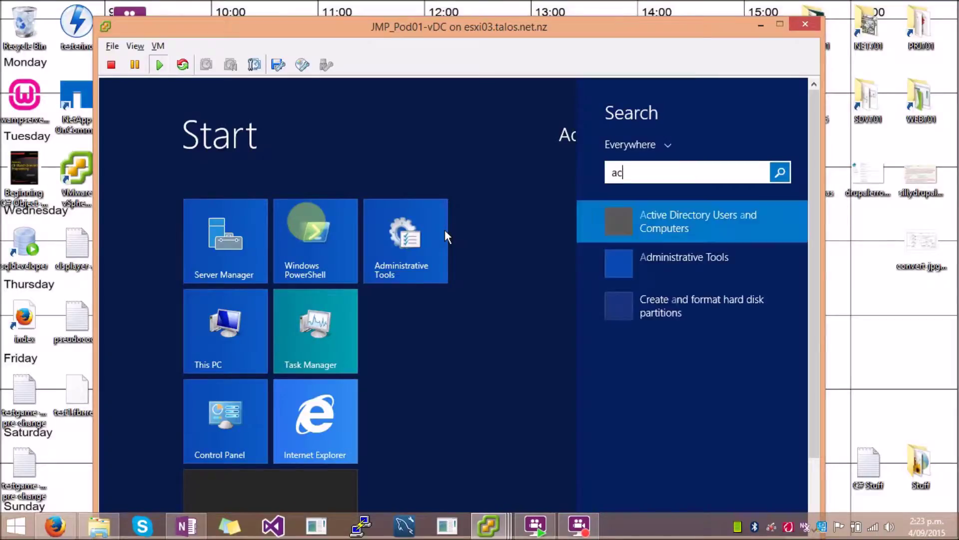
pyautogui.write('tive dire')
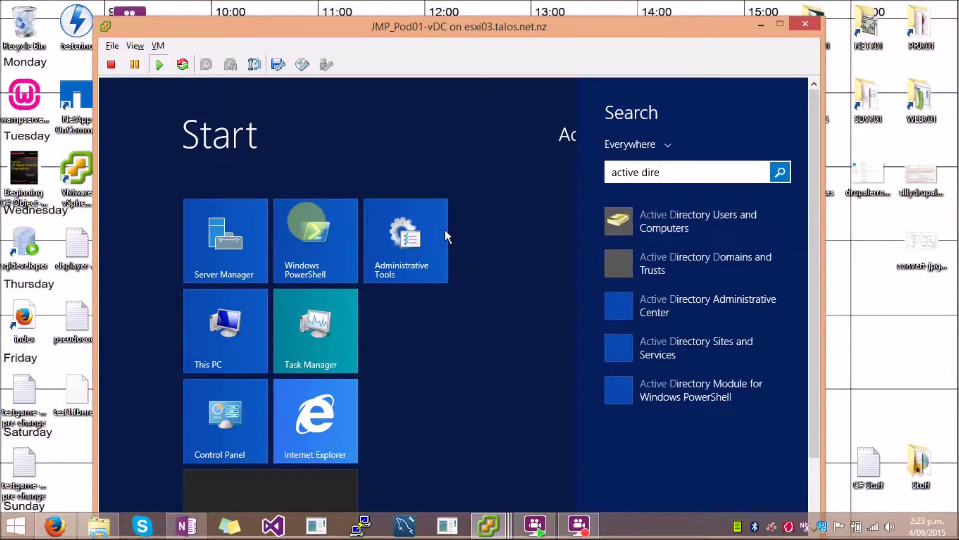
pyautogui.press('Return')
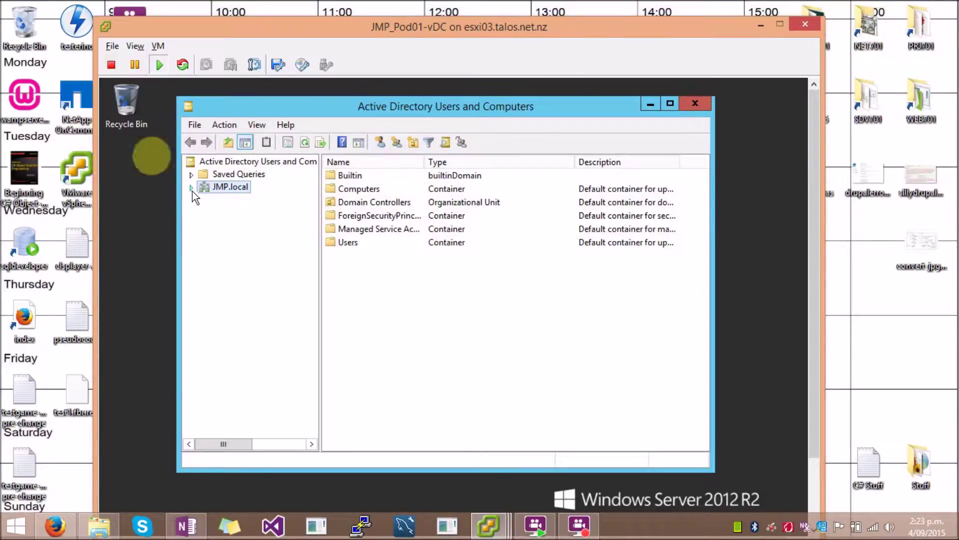
# Step: Expand JMP.local and choose New > User on the Users container
pyautogui.click(189, 189)
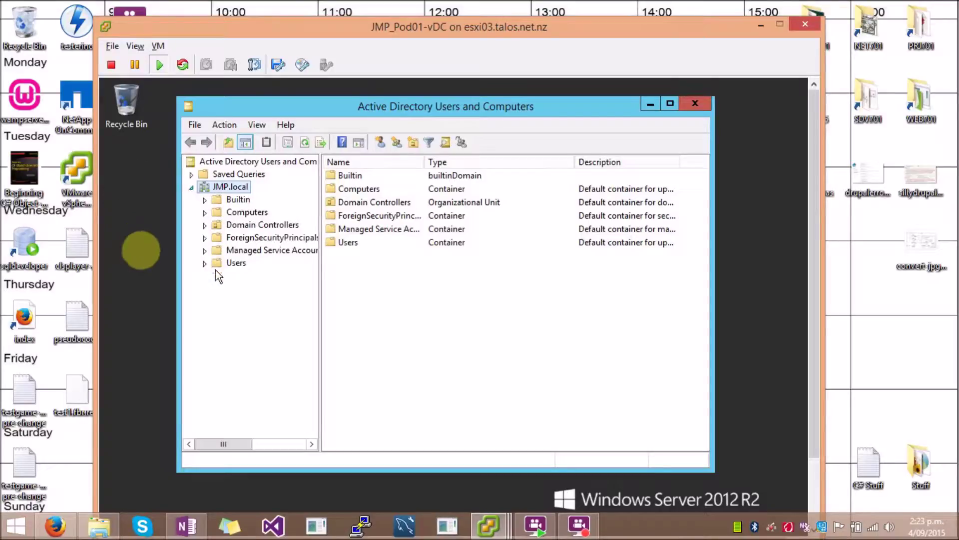
pyautogui.rightClick(230, 262)
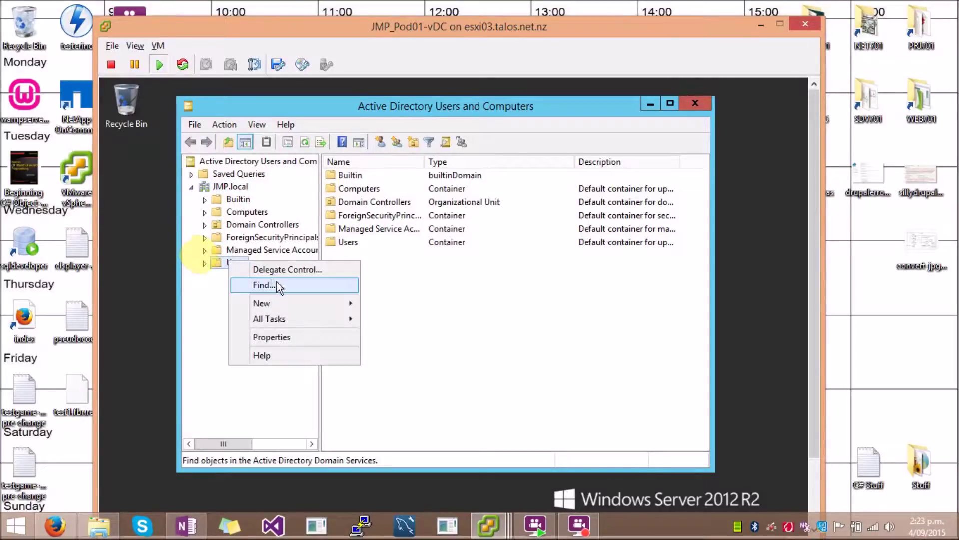
pyautogui.moveTo(286, 305)
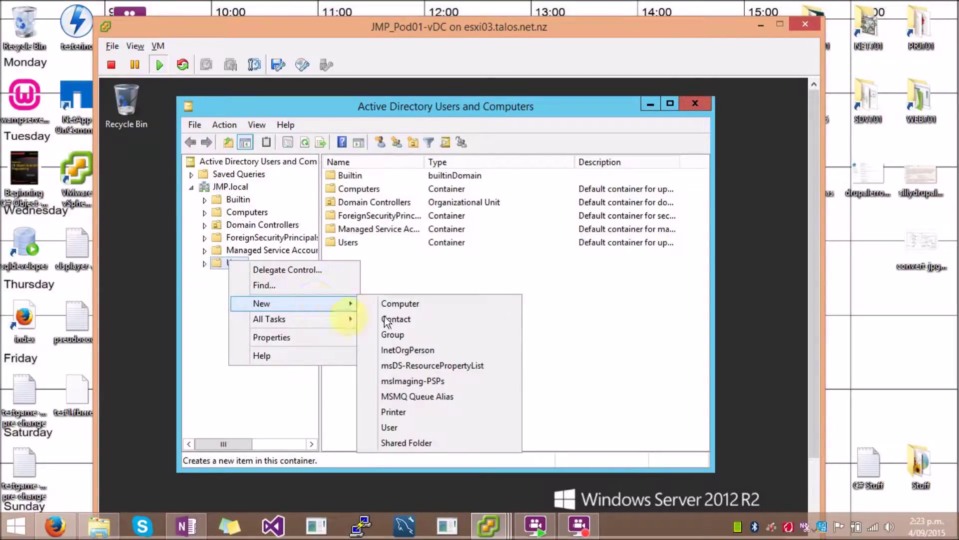
pyautogui.click(397, 428)
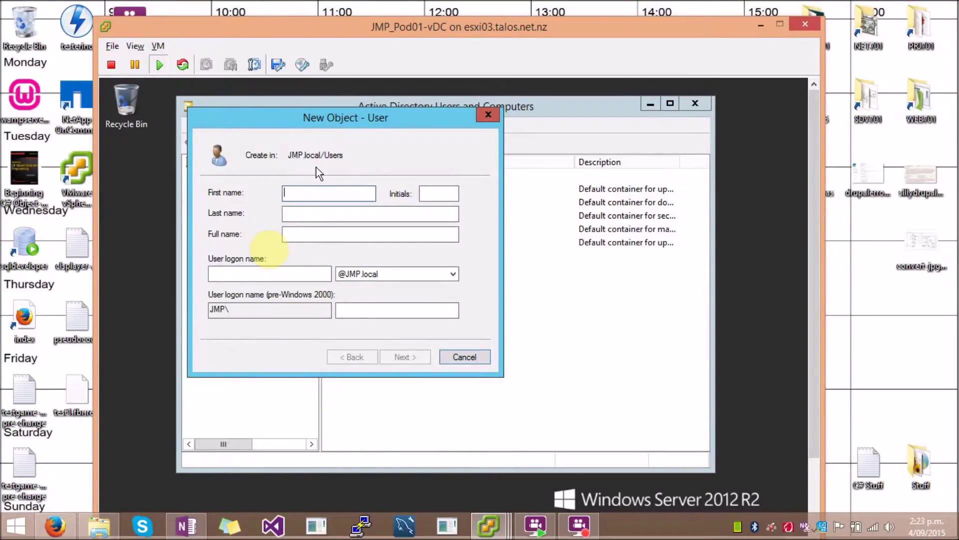
pyautogui.write('TestUser1')
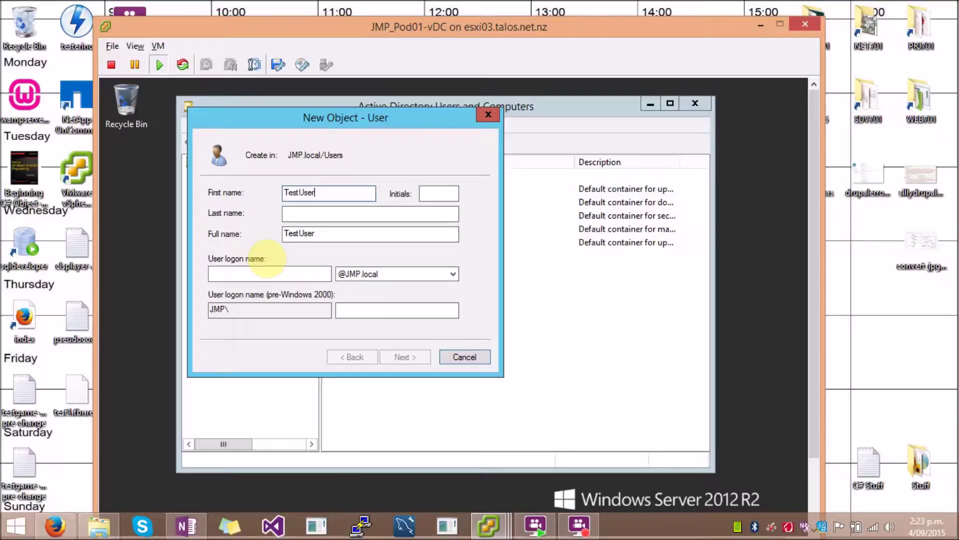
pyautogui.click(275, 271)
pyautogui.write('testuser1')
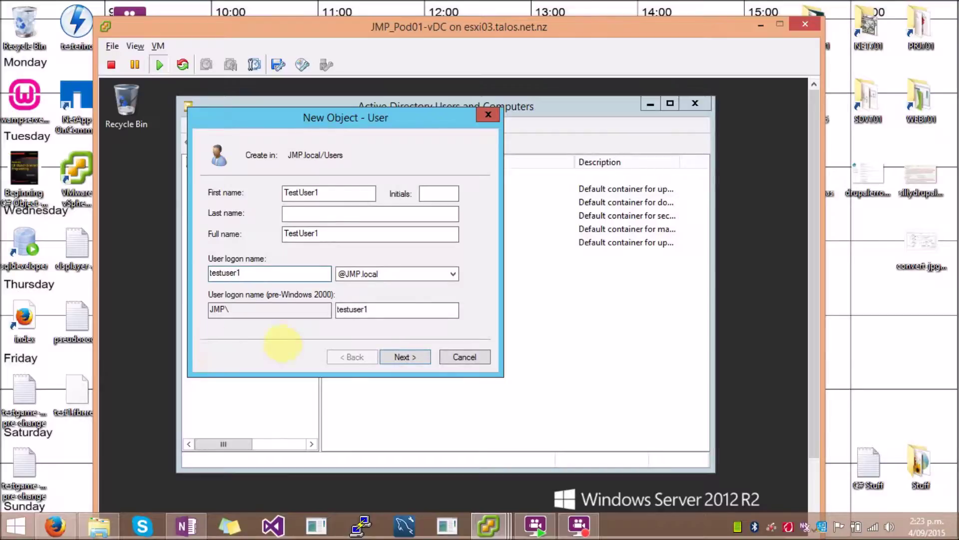
pyautogui.click(443, 273)
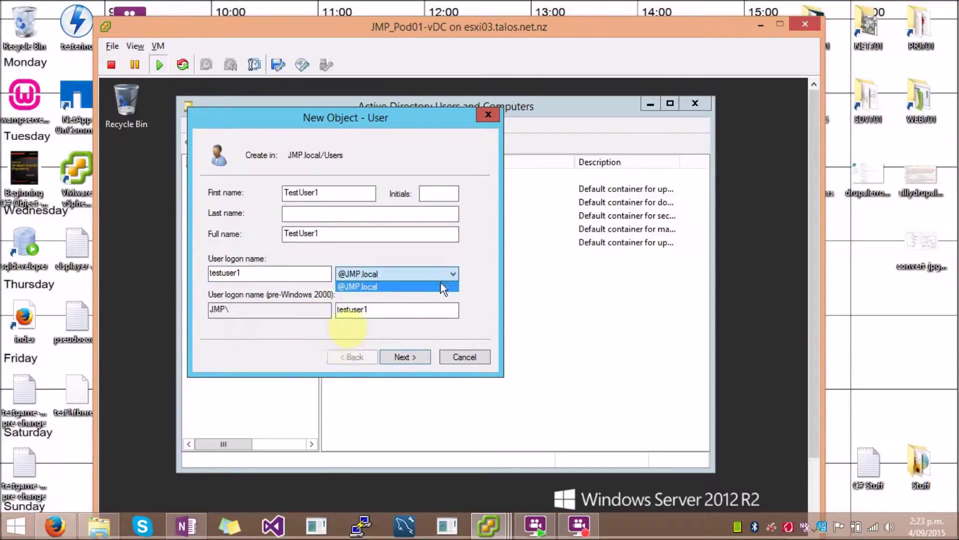
pyautogui.click(445, 274)
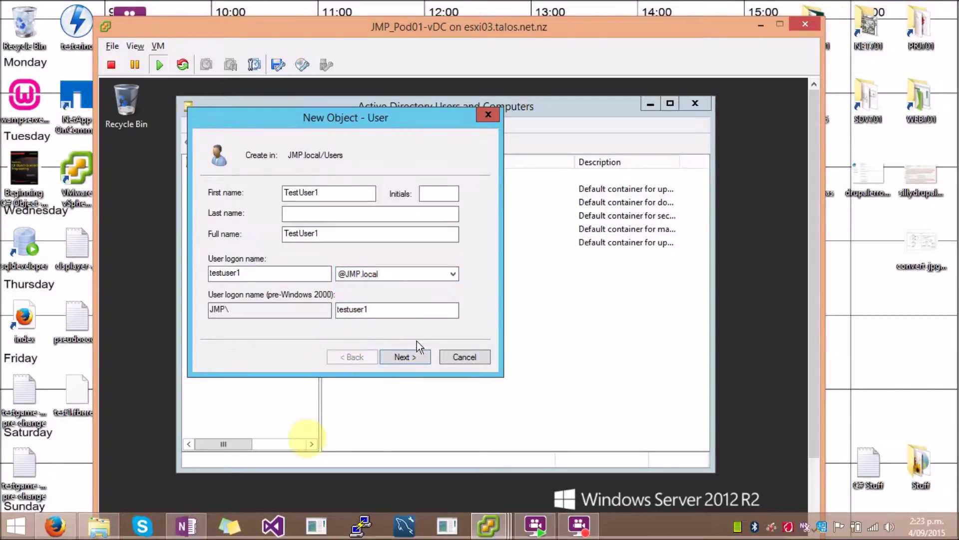
pyautogui.click(404, 356)
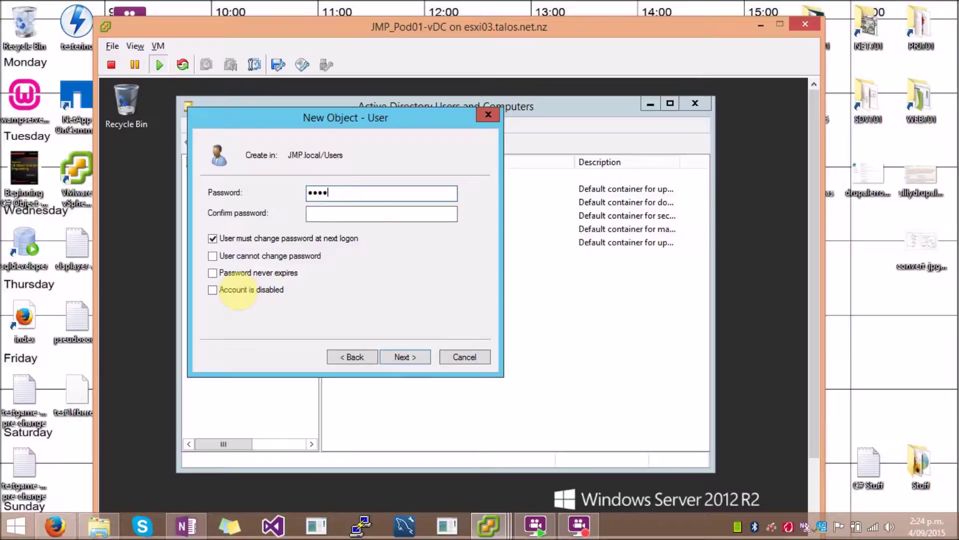
# Step: Enter and confirm the account password, then finish creating the TestUser1 account
pyautogui.write('1')
pyautogui.press('Tab')
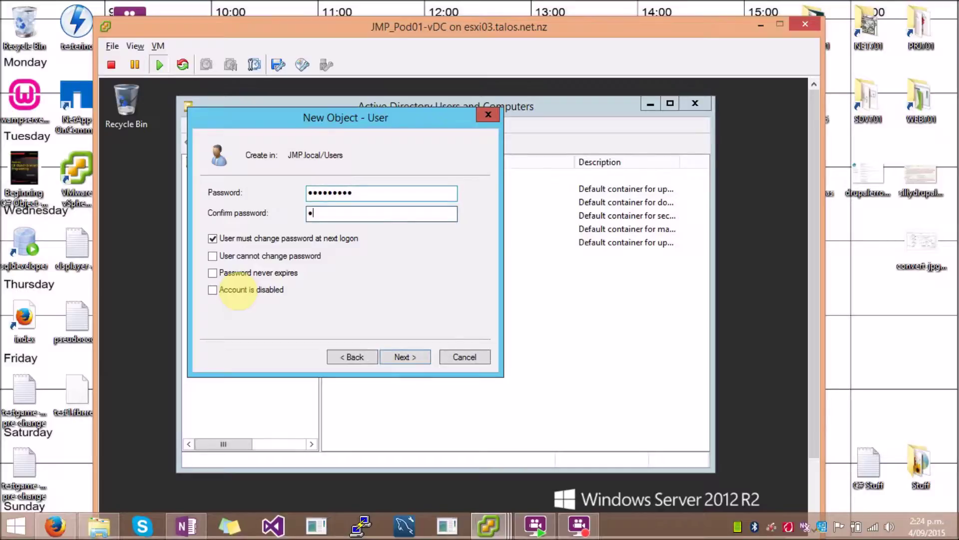
pyautogui.write('Password1')
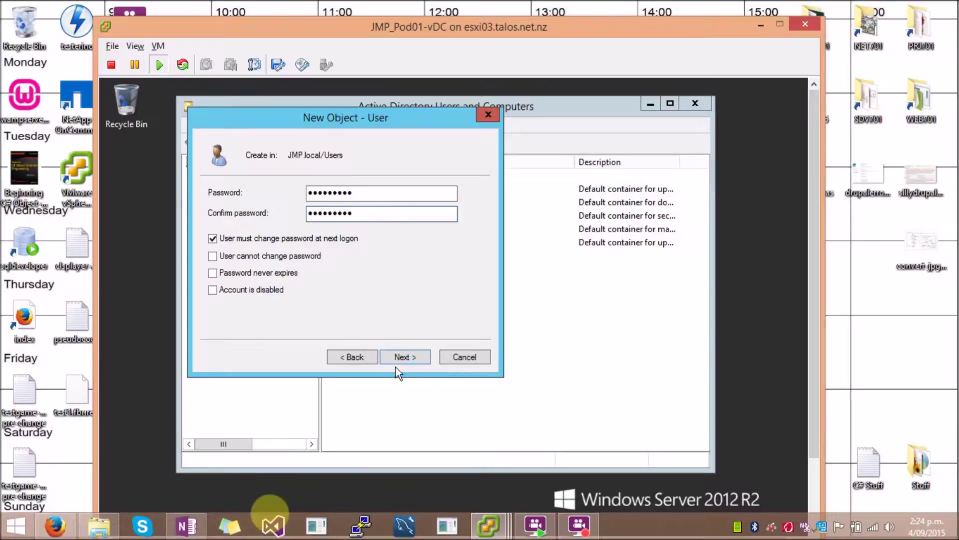
pyautogui.click(406, 356)
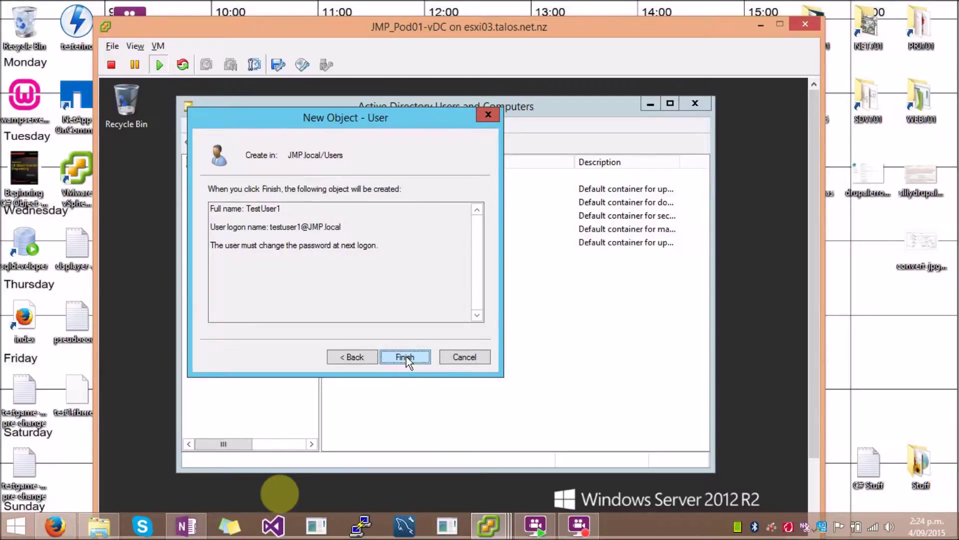
pyautogui.click(405, 356)
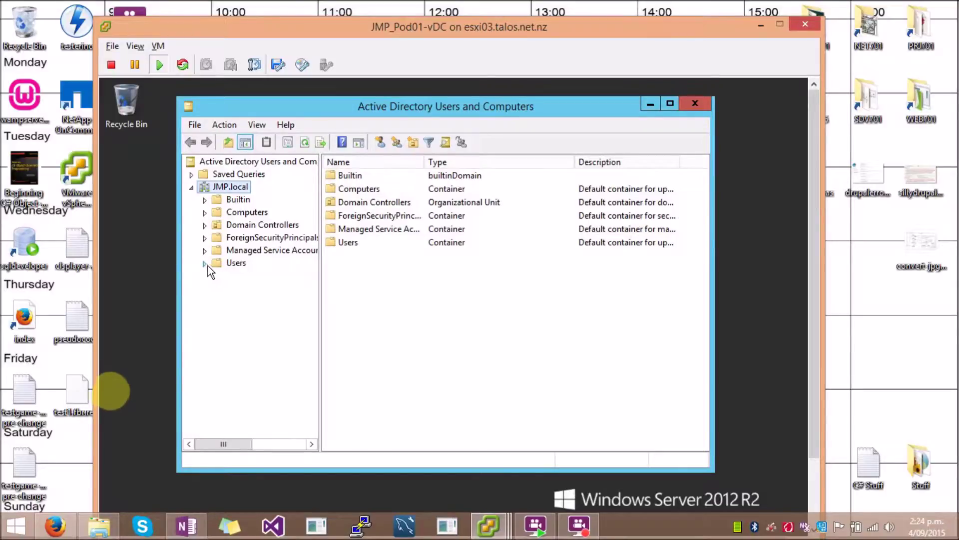
# Step: List the Users container and select the TestUser1 account
pyautogui.click(236, 263)
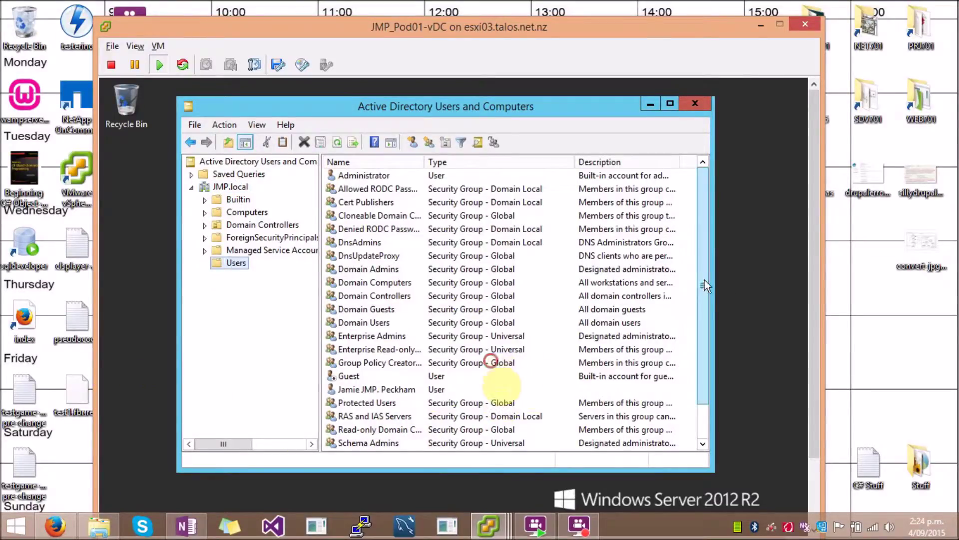
pyautogui.scroll(-1, 500, 380)
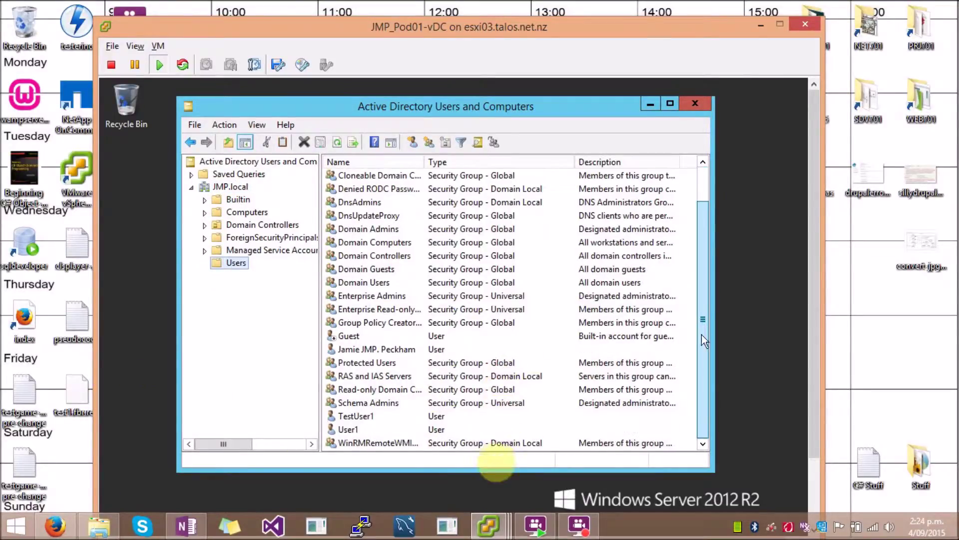
pyautogui.click(382, 415)
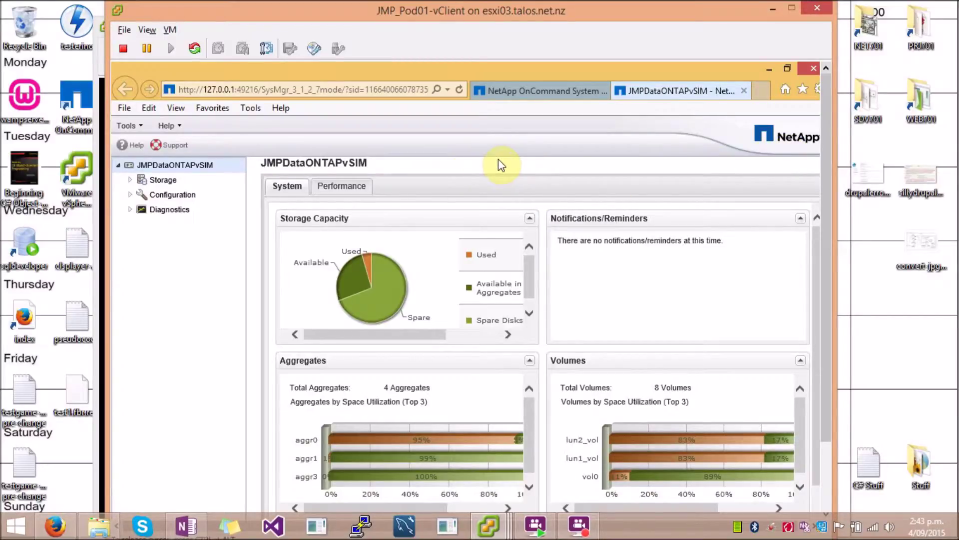
# Step: Open Storage > Shares and start a new share with Create
pyautogui.click(129, 181)
pyautogui.click(174, 212)
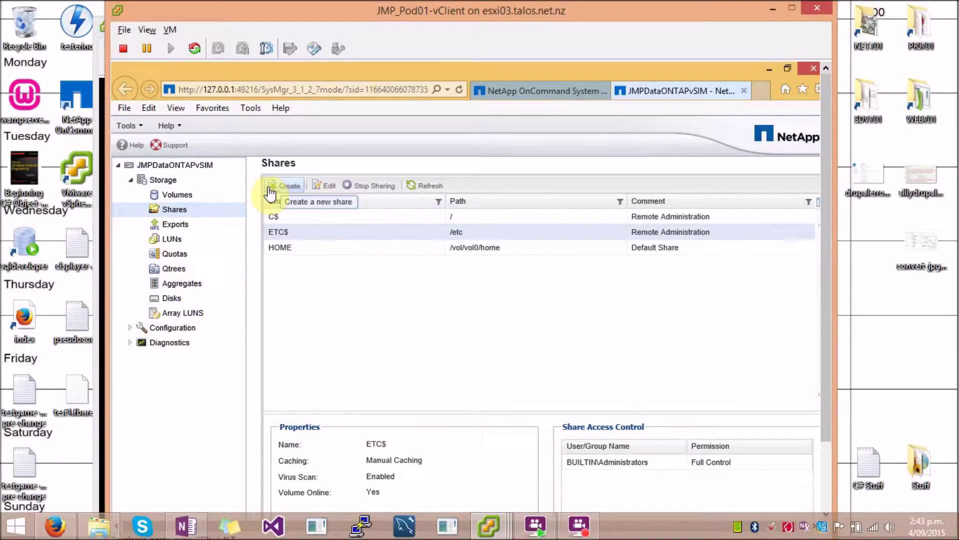
pyautogui.click(295, 192)
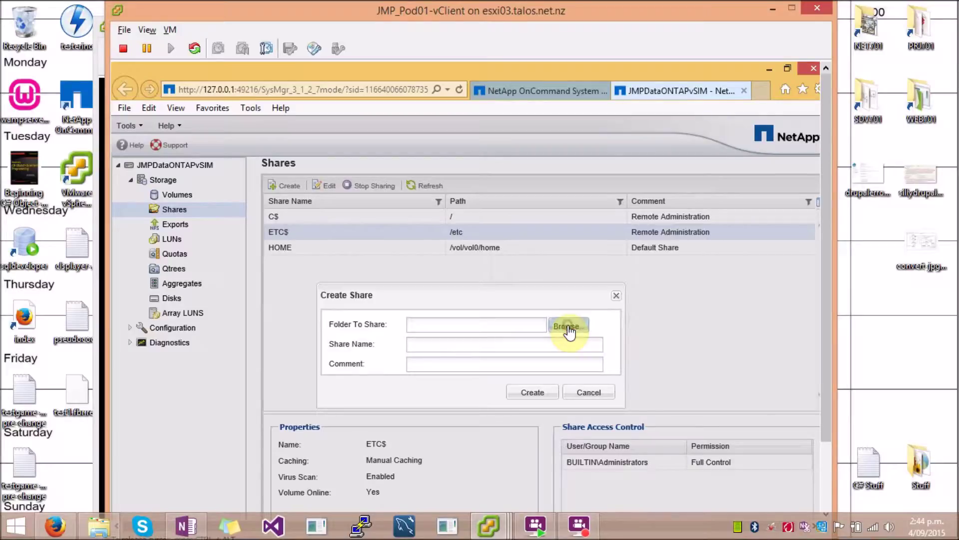
# Step: Create share cifs_tree1 for /vol/NASvol/cifs_tree1 on aggr1, adding a comment
pyautogui.click(569, 327)
pyautogui.click(313, 228)
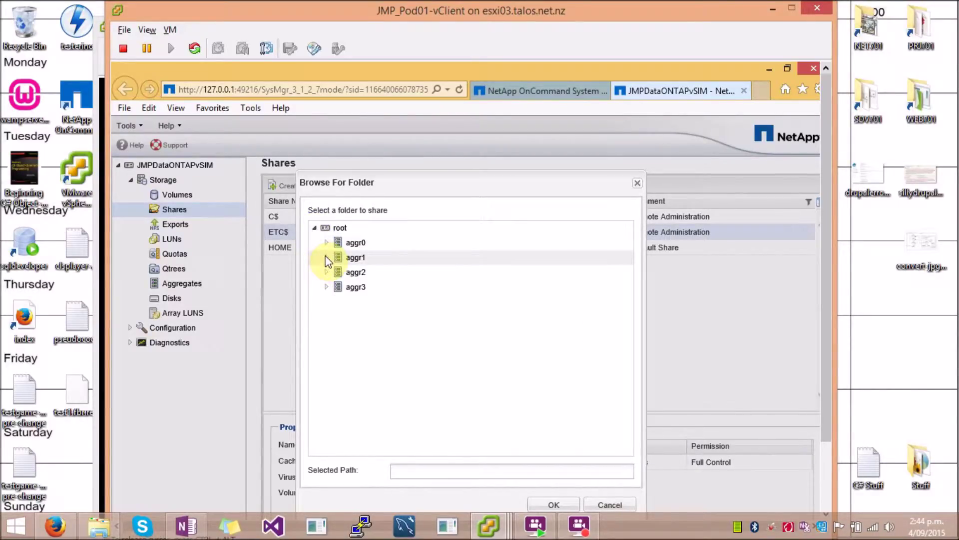
pyautogui.click(326, 257)
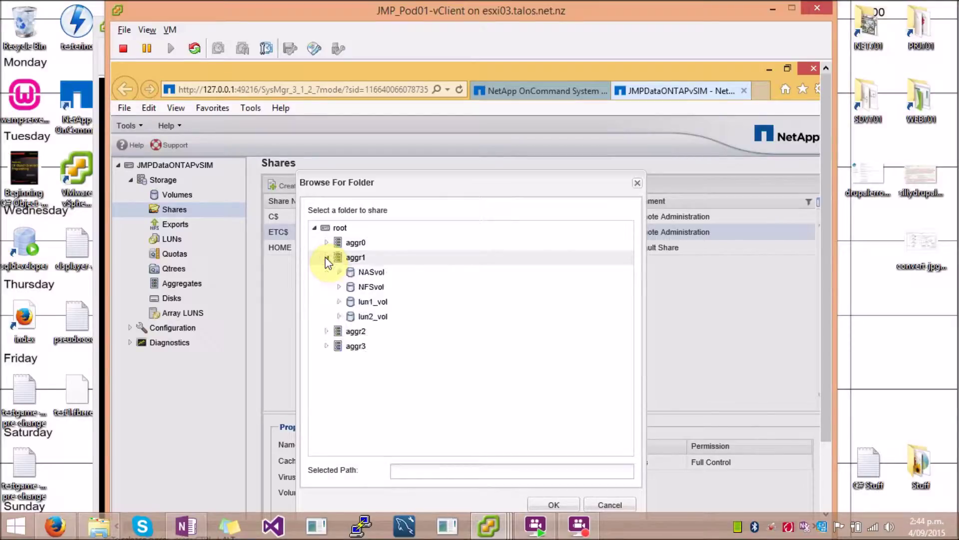
pyautogui.click(338, 272)
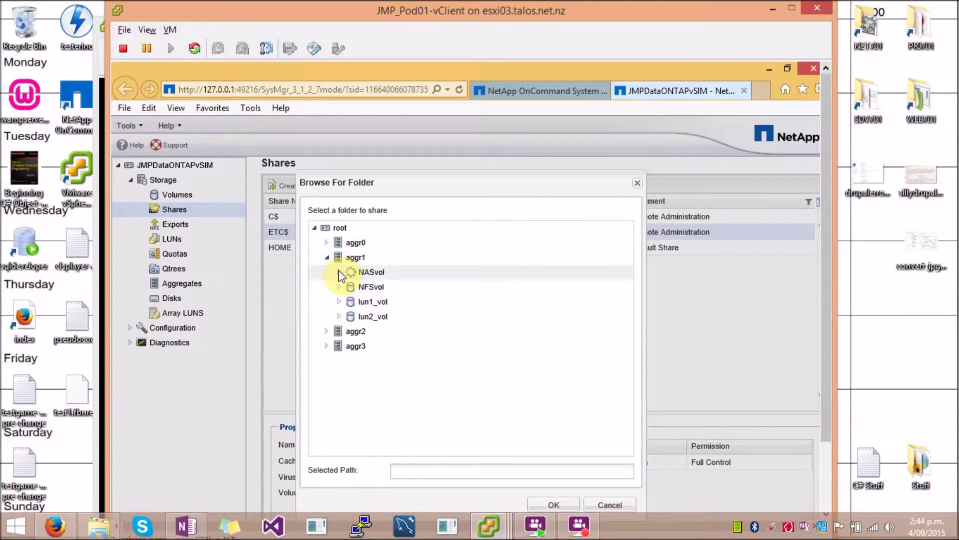
pyautogui.click(366, 289)
pyautogui.click(553, 506)
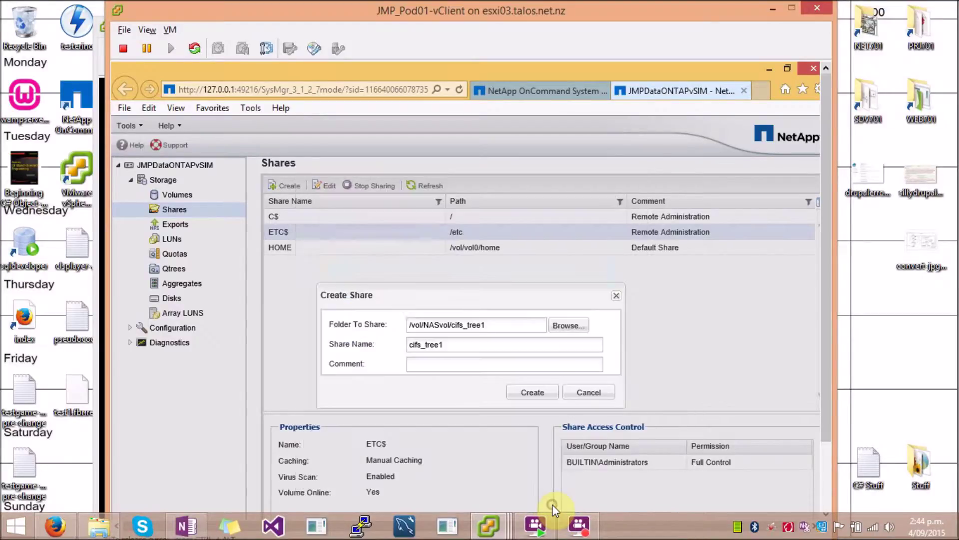
pyautogui.click(453, 367)
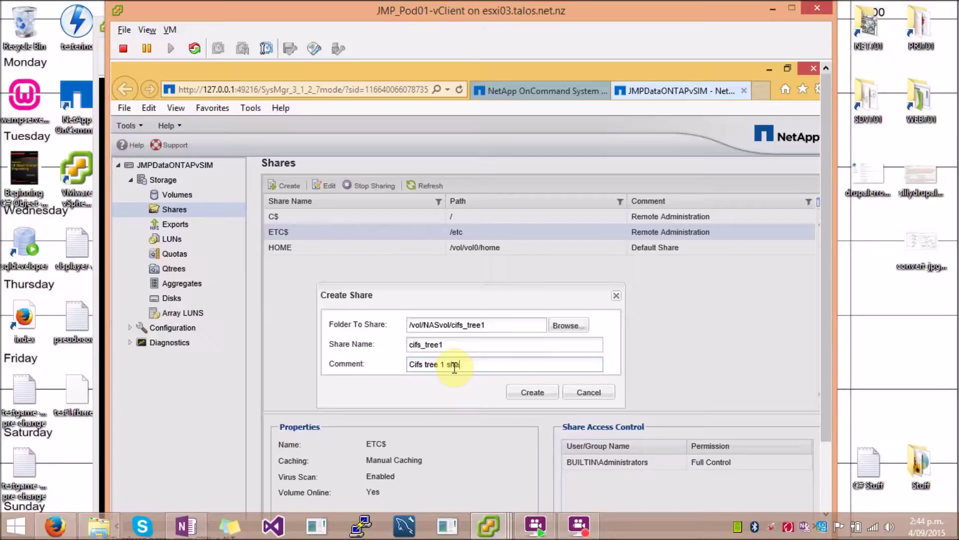
pyautogui.click(543, 395)
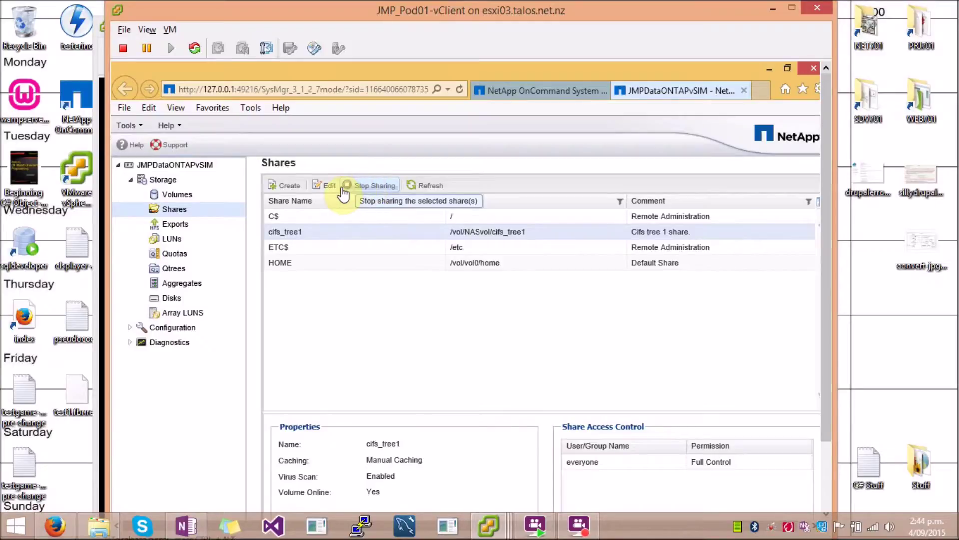
# Step: Stop sharing cifs_tree1, confirming the prompt
pyautogui.click(368, 187)
pyautogui.click(435, 356)
pyautogui.click(537, 381)
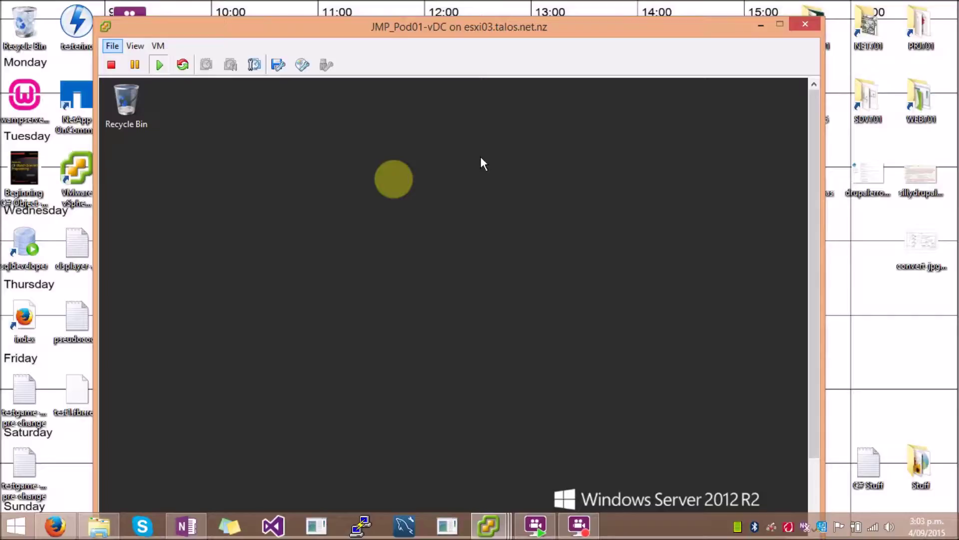
# Step: Launch Computer Management by searching 'computer management' from the Windows Start screen
pyautogui.press('super')
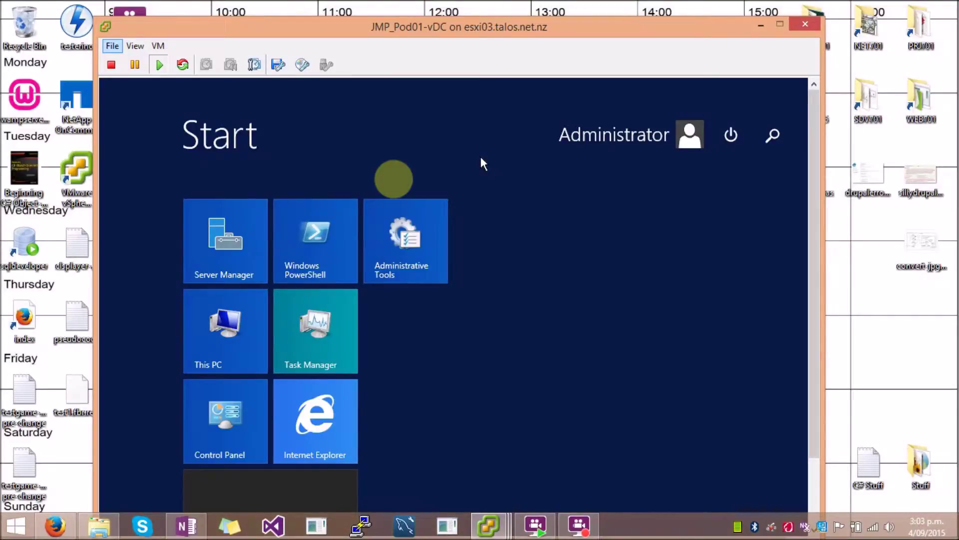
pyautogui.write('computer management')
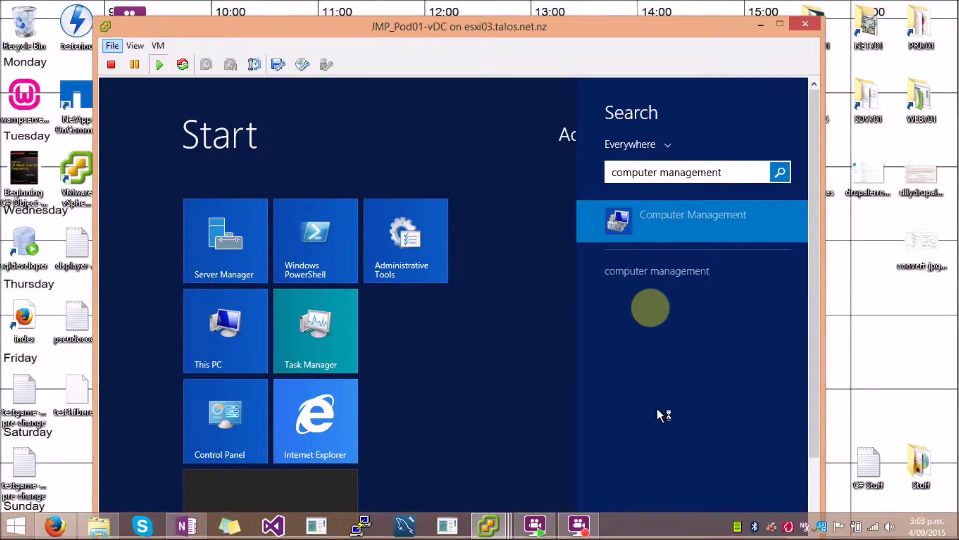
pyautogui.press('Return')
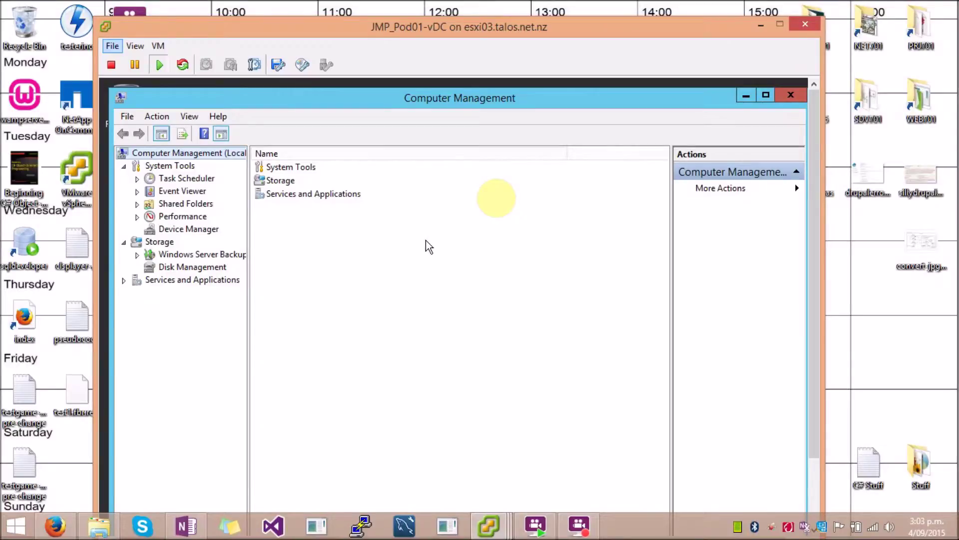
# Step: Connect the Computer Management console to the filer at 172.16.61.40
pyautogui.moveTo(249, 216); pyautogui.dragTo(272, 215)
pyautogui.click(164, 117)
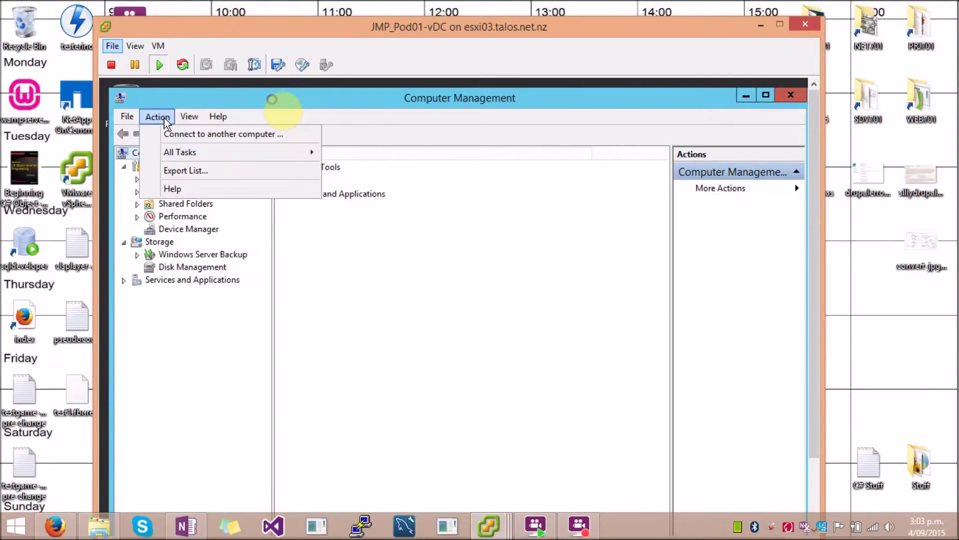
pyautogui.click(184, 135)
pyautogui.moveTo(301, 129); pyautogui.dragTo(356, 241)
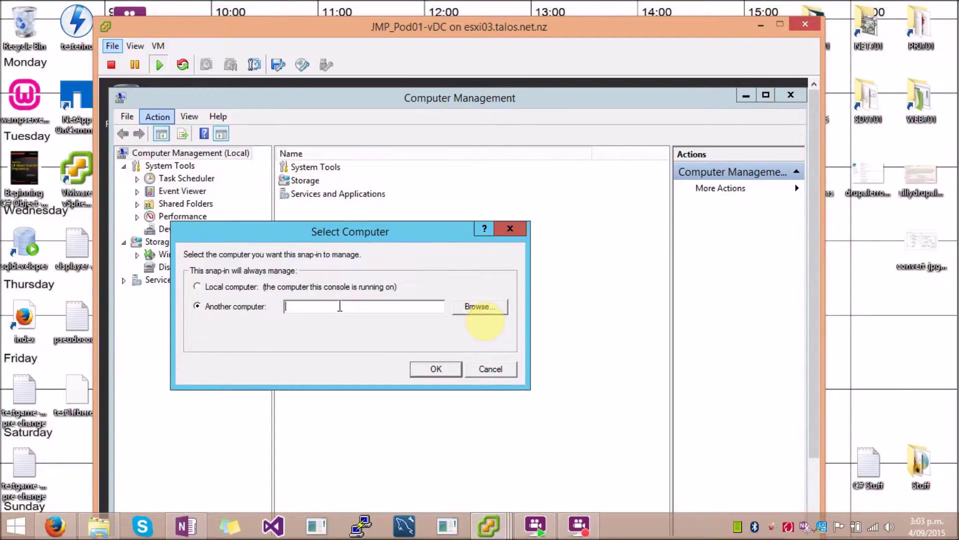
pyautogui.write('172.16.61.40')
pyautogui.click(436, 372)
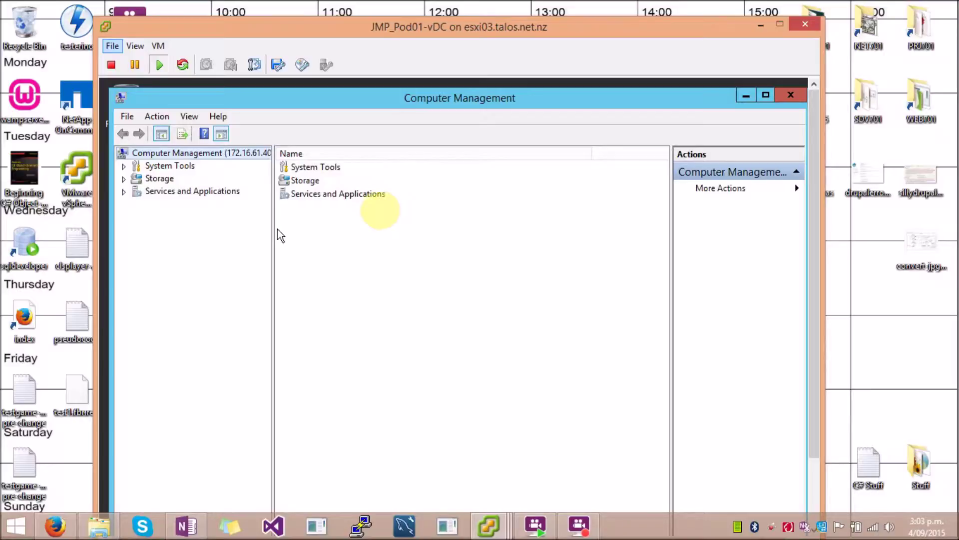
# Step: Show the filer's shares (C$, ETC$, HOME, IPC$) under System Tools > Shared Folders
pyautogui.moveTo(273, 227); pyautogui.dragTo(296, 229)
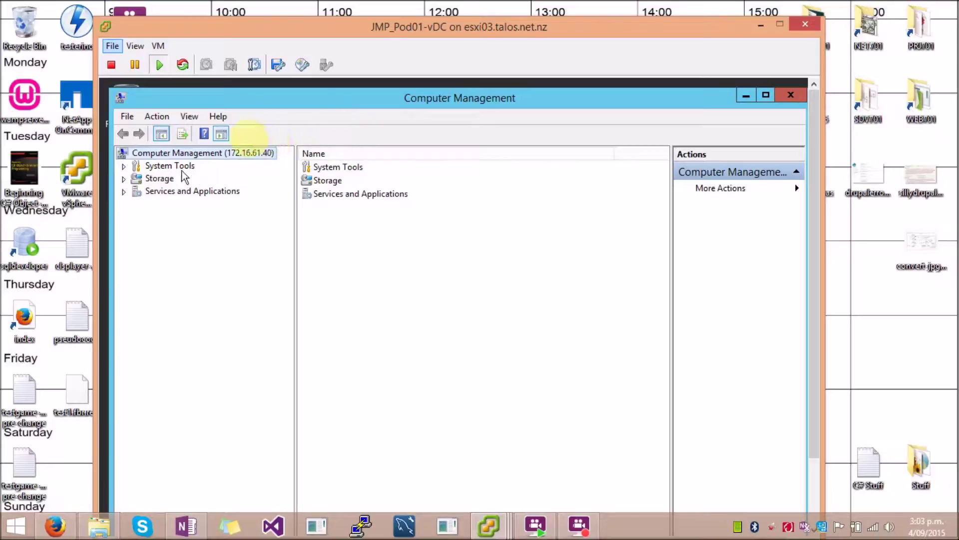
pyautogui.click(124, 166)
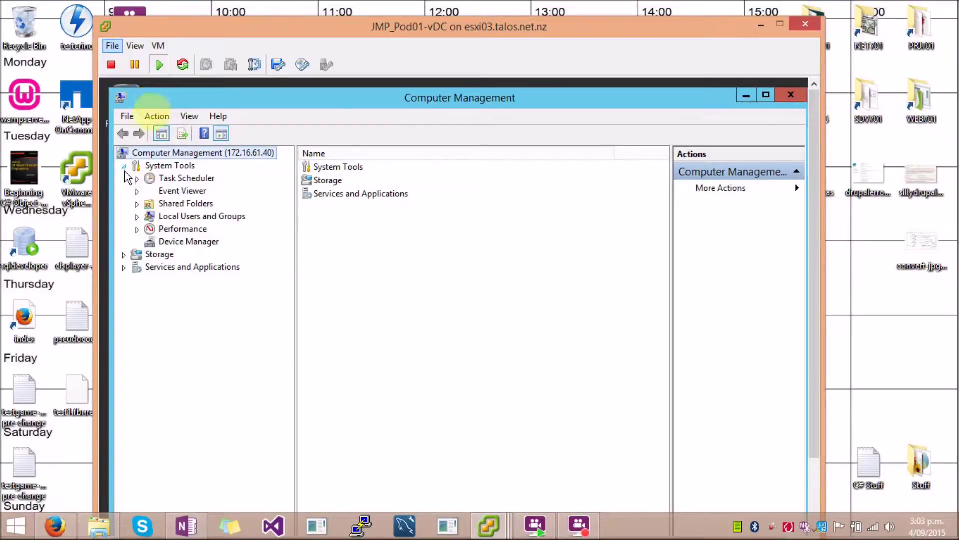
pyautogui.click(137, 204)
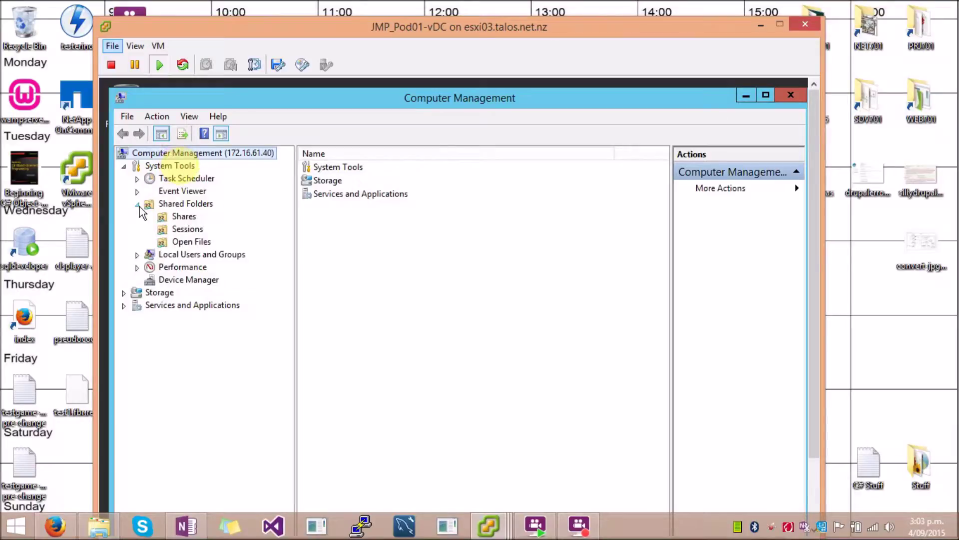
pyautogui.click(183, 218)
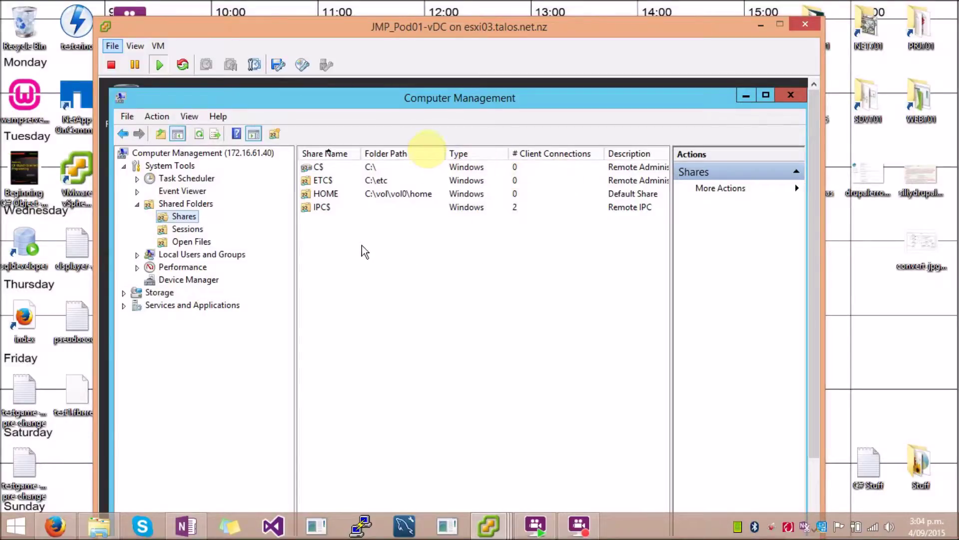
# Step: Create share cifs_tree3 for C:\vol\NASvol\cifs_tree3, described 'Cifs tree 3 share.', with Customize permissions chosen
pyautogui.rightClick(416, 255)
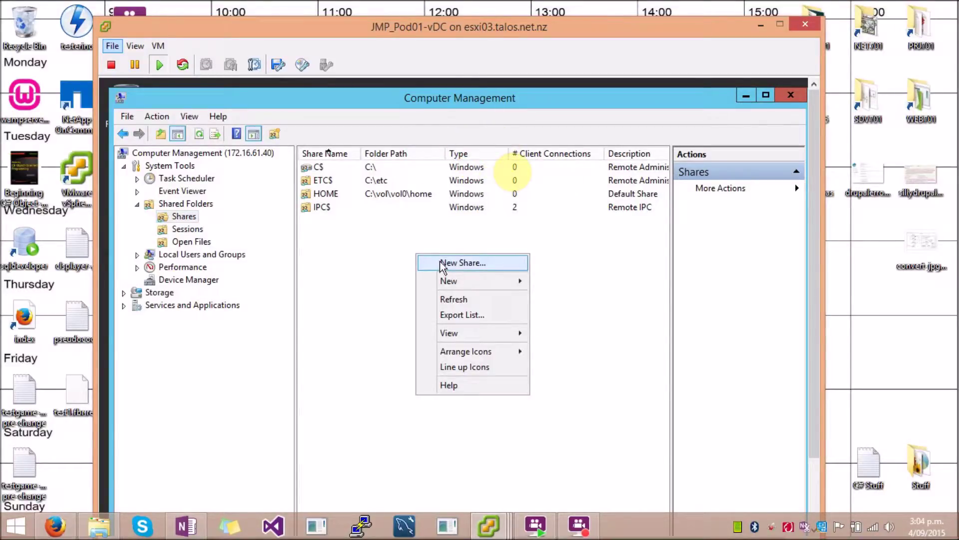
pyautogui.click(445, 263)
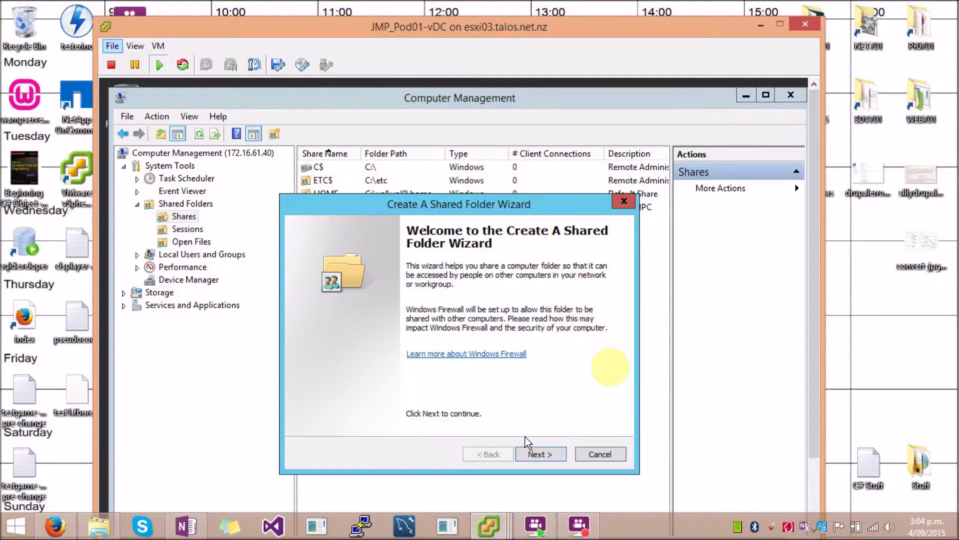
pyautogui.click(538, 456)
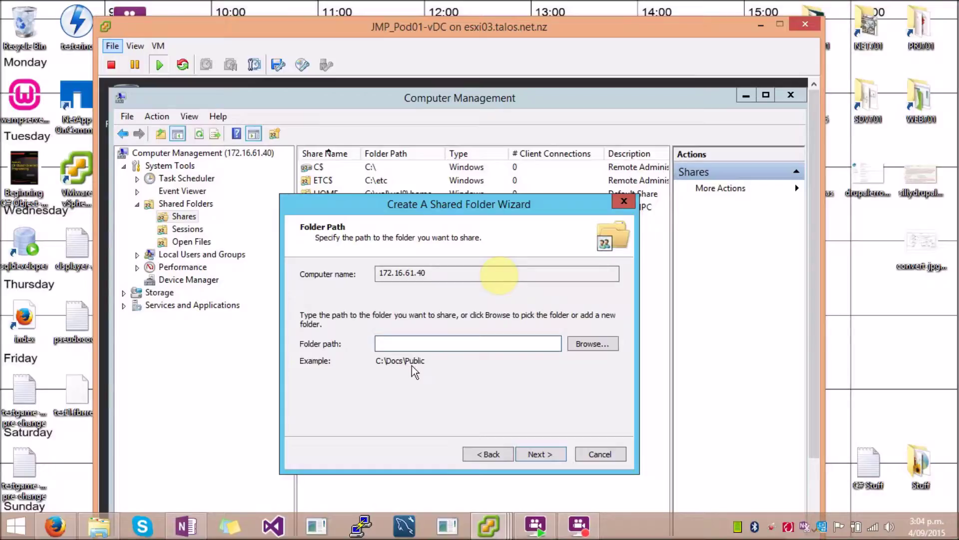
pyautogui.write('C:\\vol\\NASvol\\cifs_tree3')
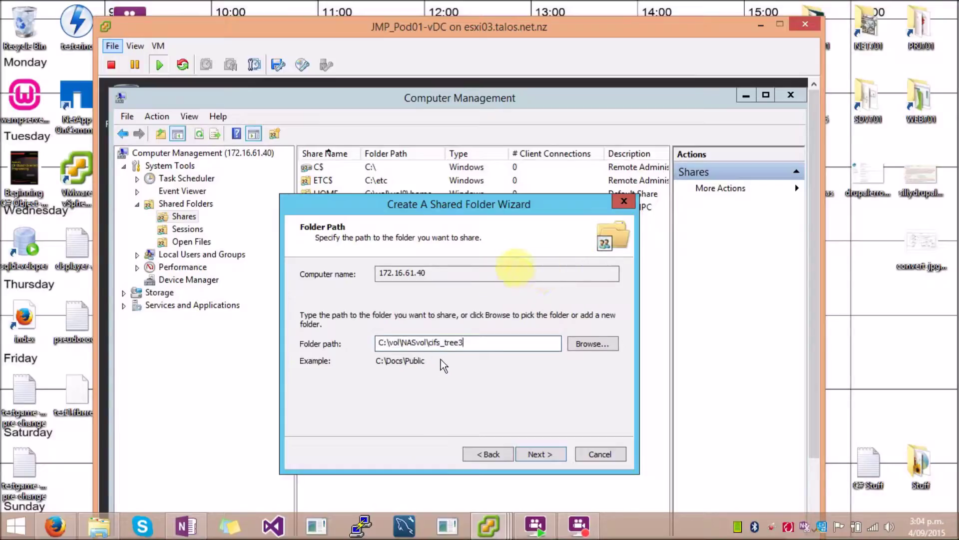
pyautogui.click(550, 455)
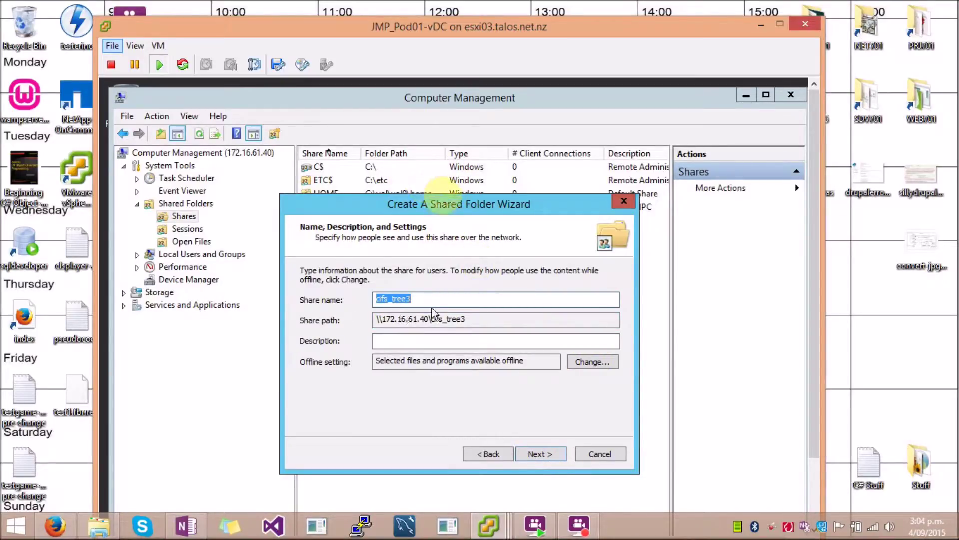
pyautogui.click(417, 340)
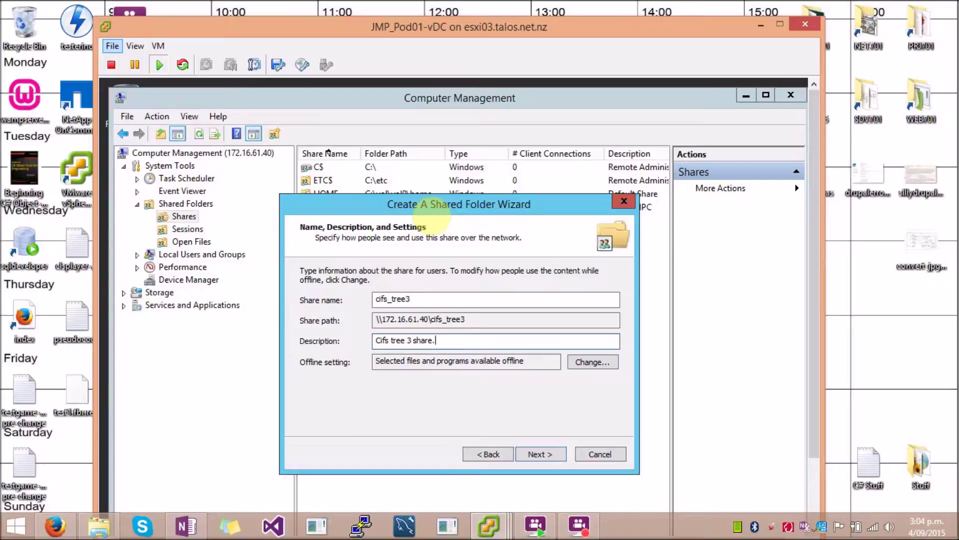
pyautogui.click(534, 454)
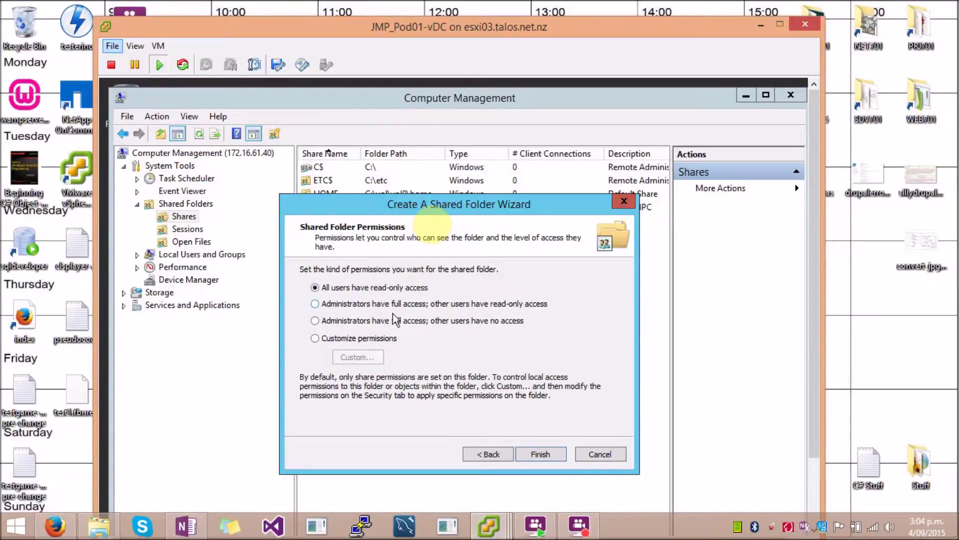
pyautogui.click(345, 339)
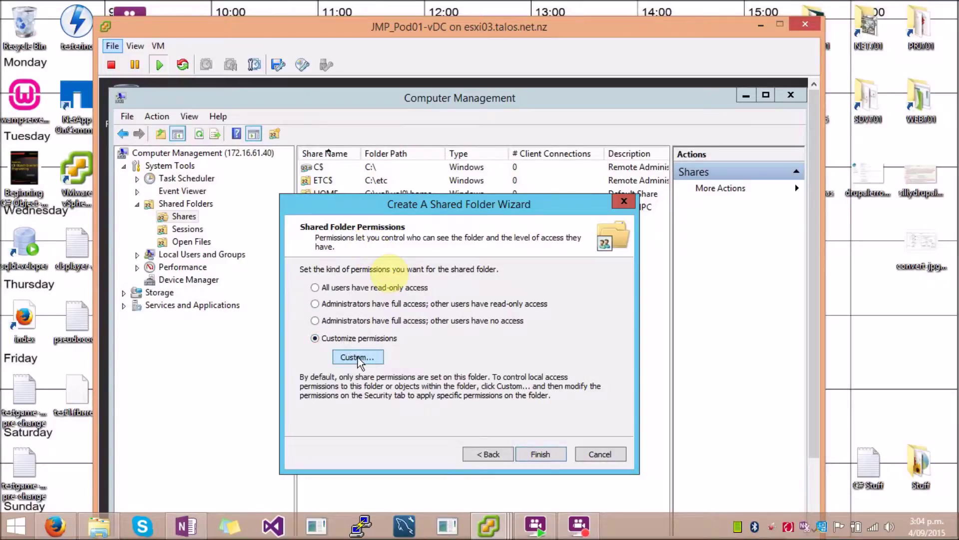
# Step: Find and select the TestUser1 account among all JMP.local users for the share permissions
pyautogui.click(357, 356)
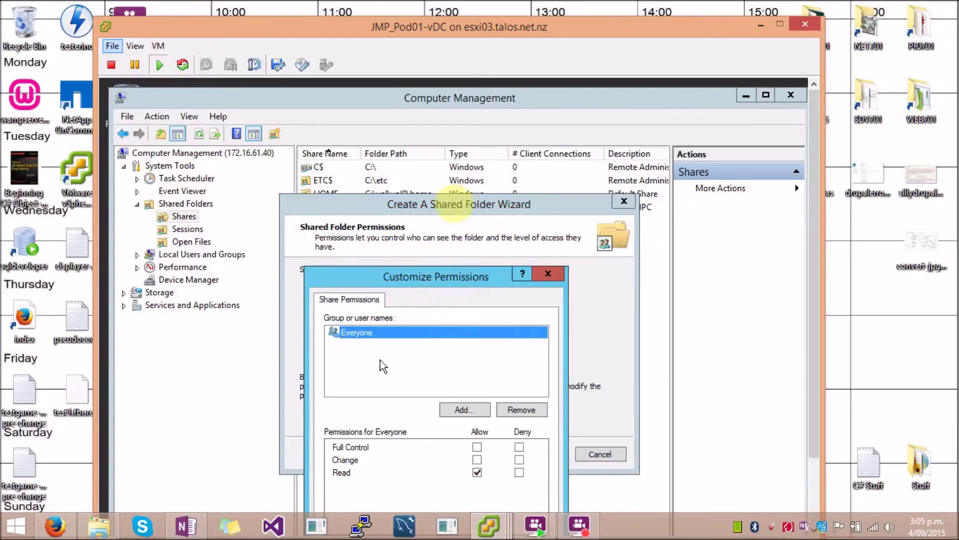
pyautogui.moveTo(423, 274); pyautogui.dragTo(423, 172)
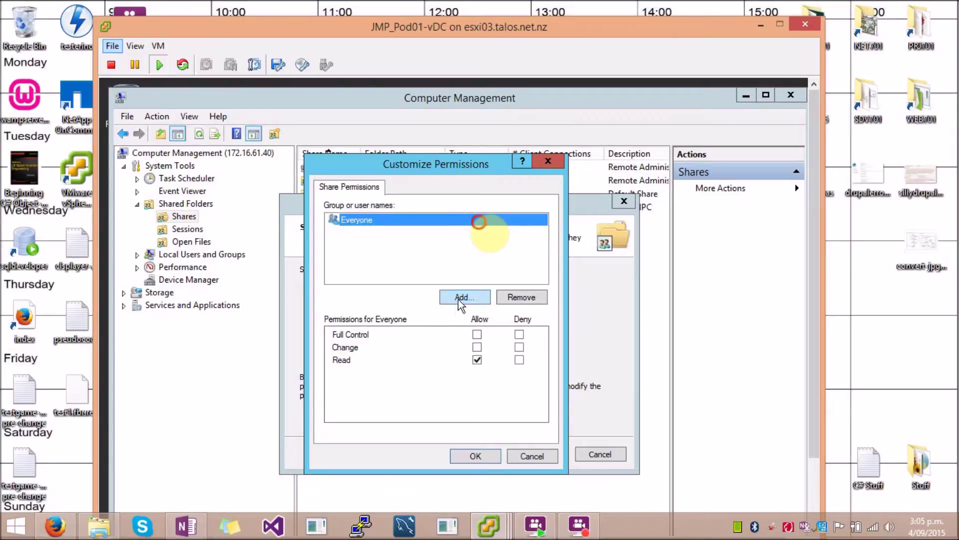
pyautogui.click(458, 298)
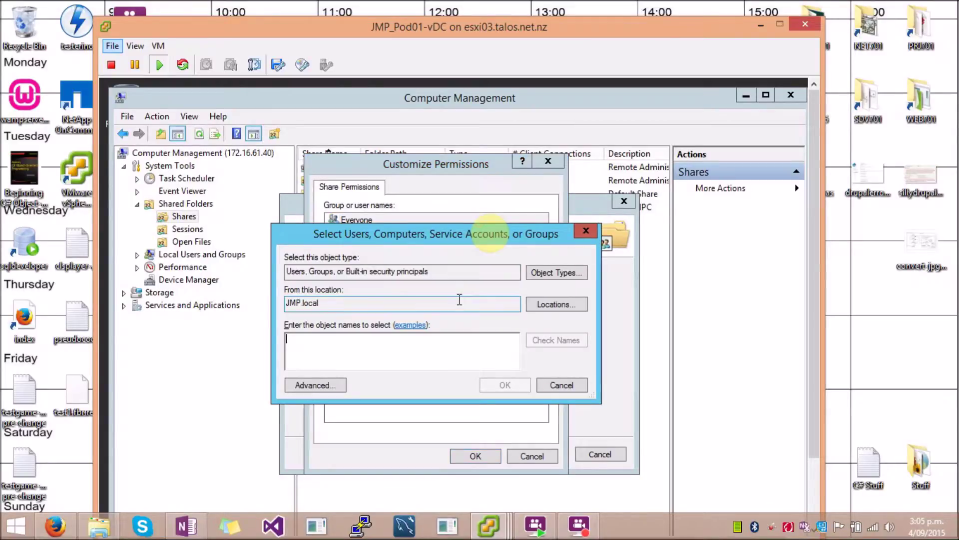
pyautogui.click(328, 390)
pyautogui.moveTo(471, 188); pyautogui.dragTo(470, 117)
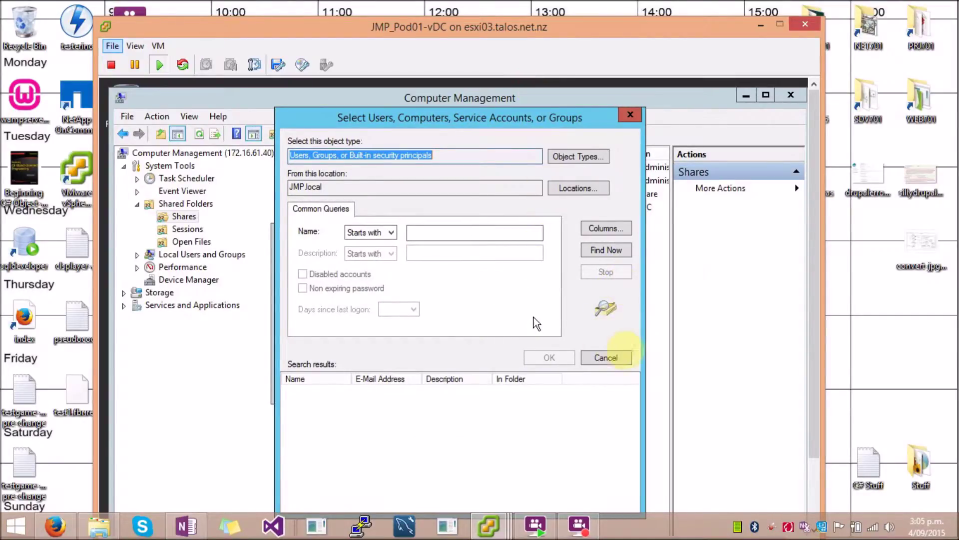
pyautogui.click(592, 249)
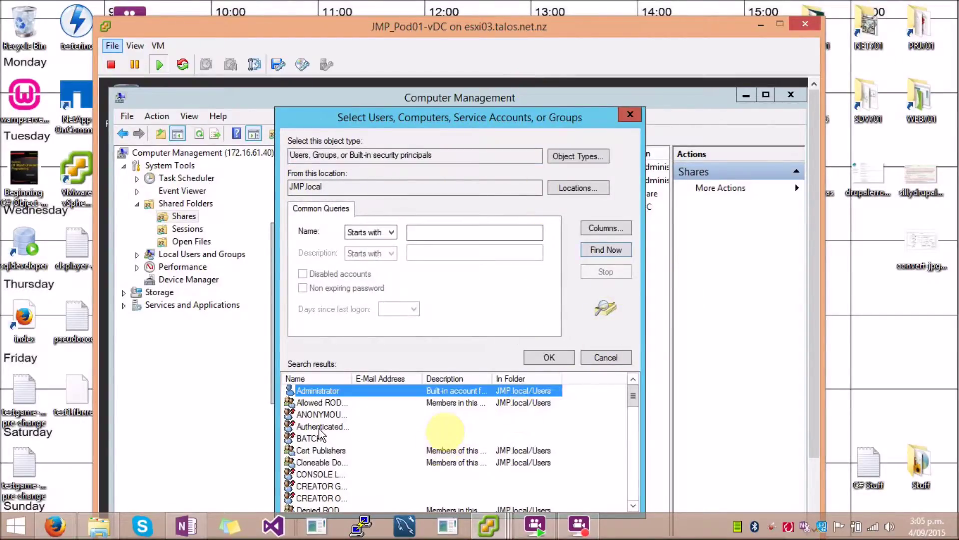
pyautogui.click(320, 414)
pyautogui.scroll(-10, 325, 440)
pyautogui.click(325, 450)
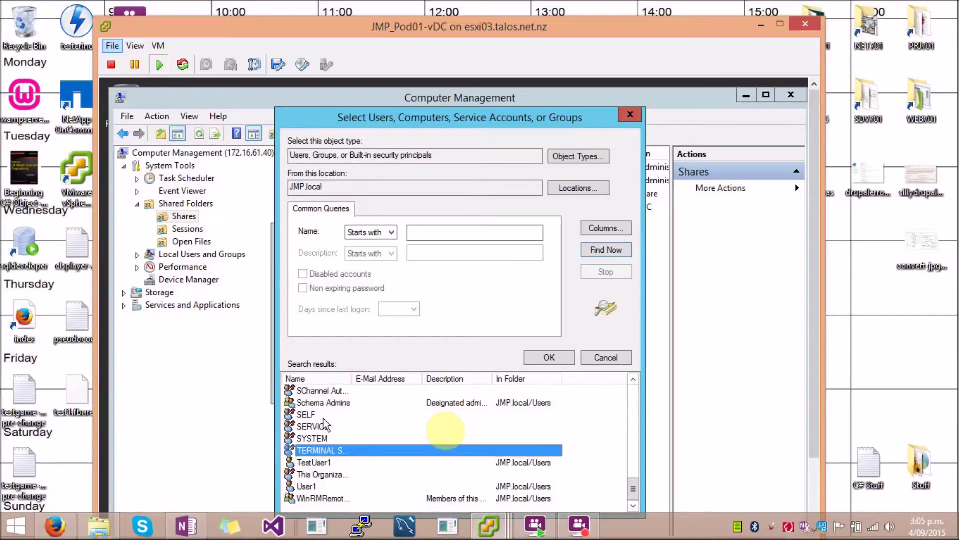
pyautogui.click(323, 462)
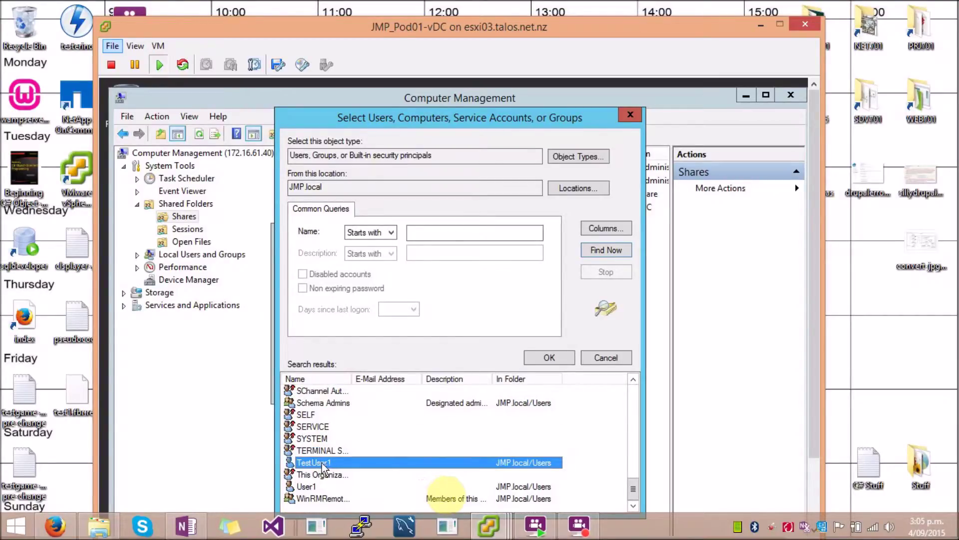
# Step: Add TestUser1 to the share with Full Control allowed and accept the permissions
pyautogui.click(531, 359)
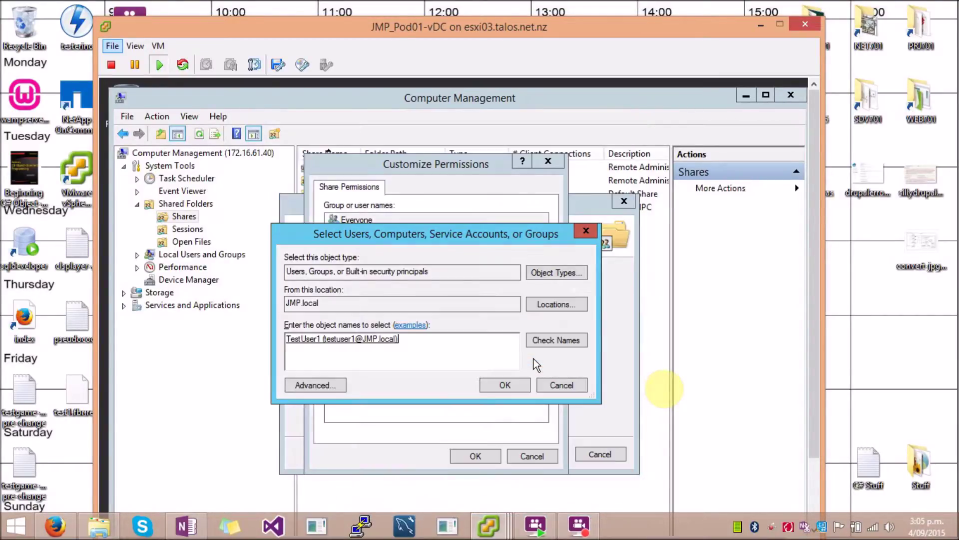
pyautogui.click(502, 385)
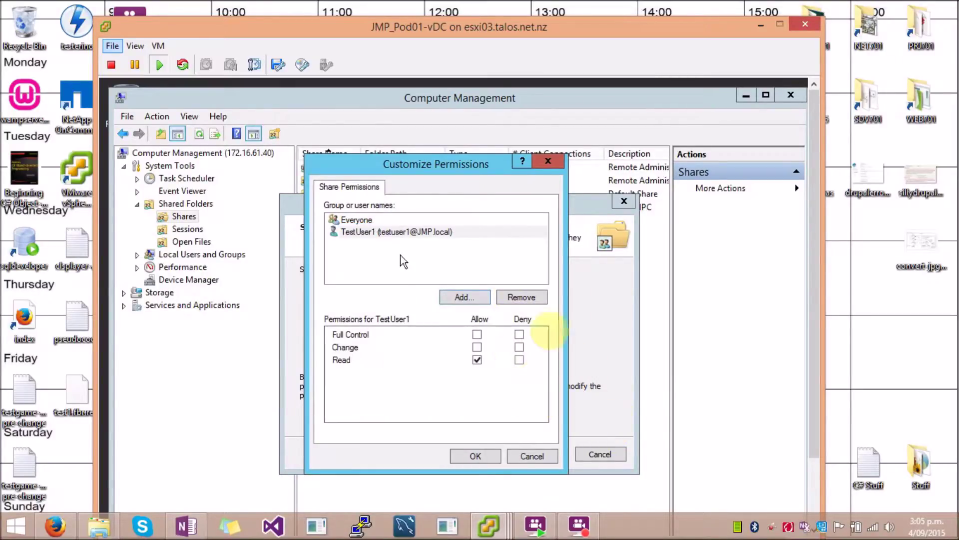
pyautogui.click(477, 334)
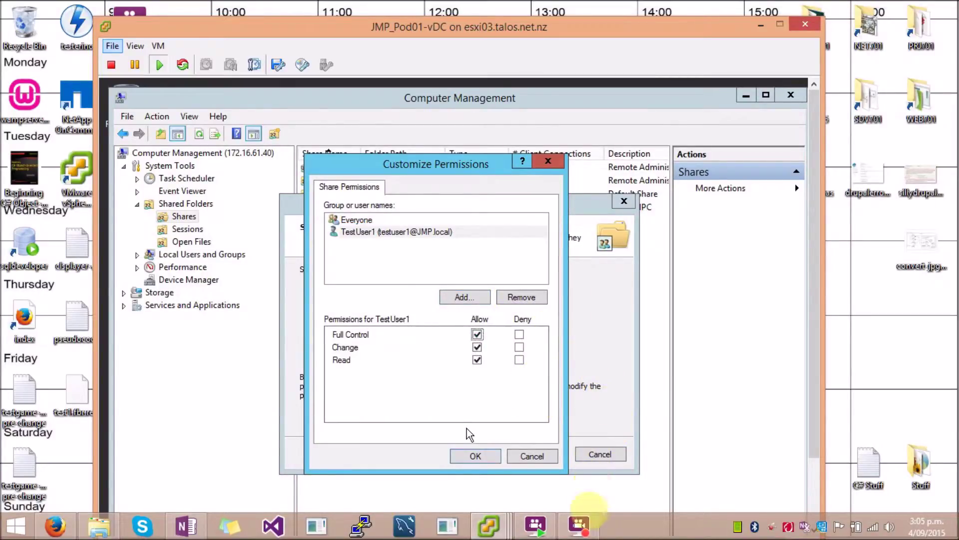
pyautogui.click(479, 454)
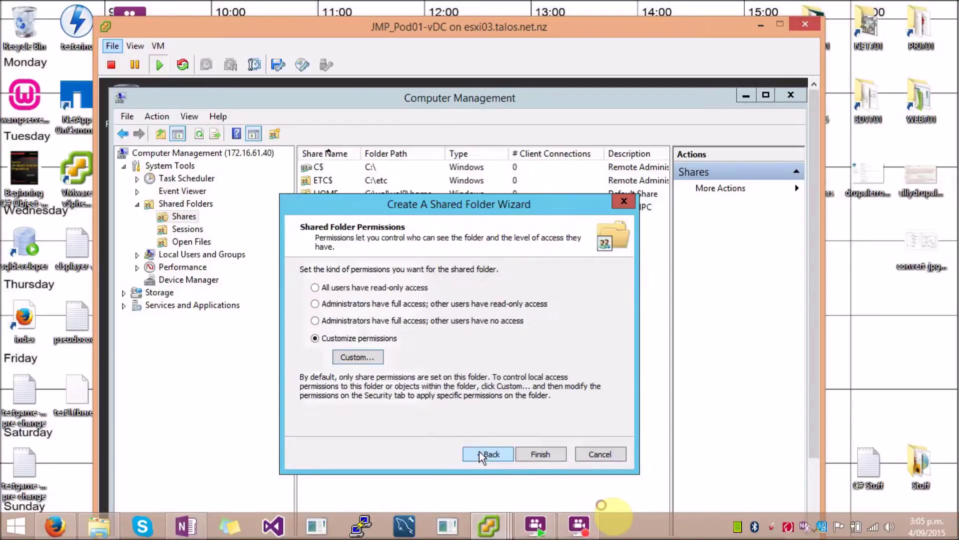
# Step: Finish the wizard so the cifs_tree3 share appears in the filer's Shares list
pyautogui.click(544, 453)
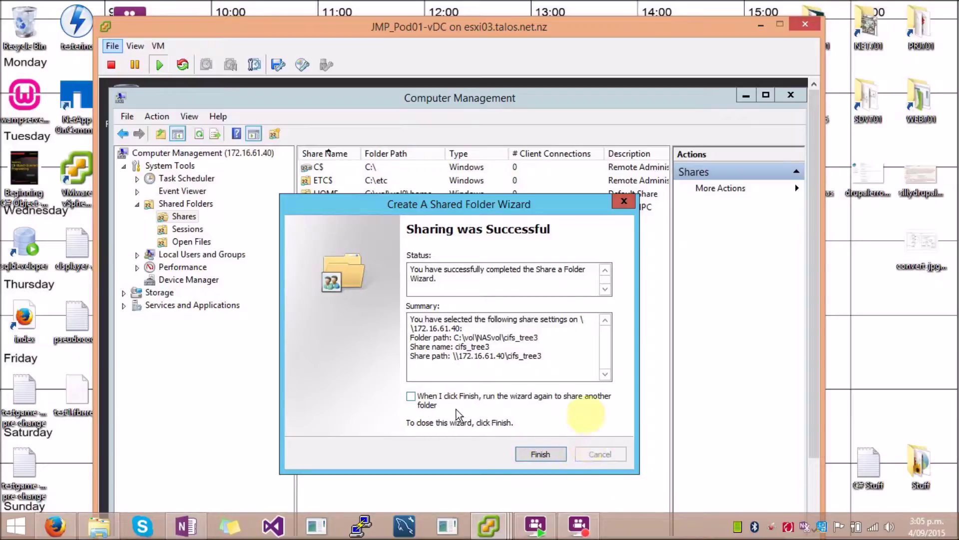
pyautogui.click(537, 456)
pyautogui.click(332, 180)
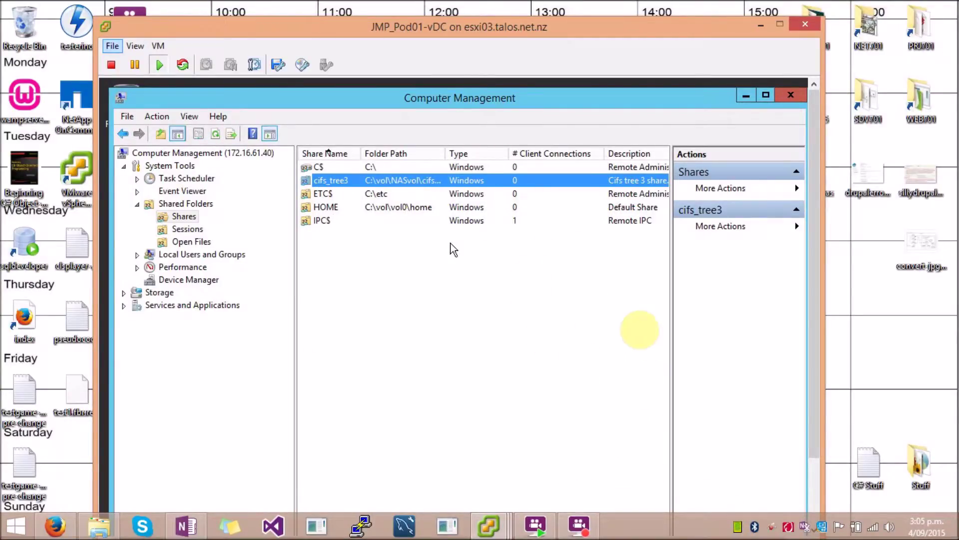
pyautogui.click(411, 275)
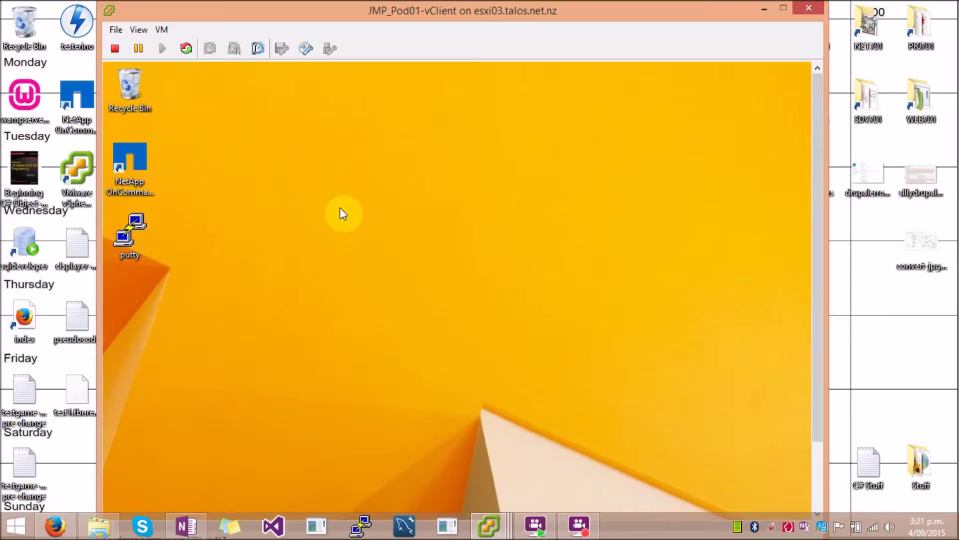
# Step: Open the Map Network Drive dialog from This PC in File Explorer
pyautogui.press('super+e')
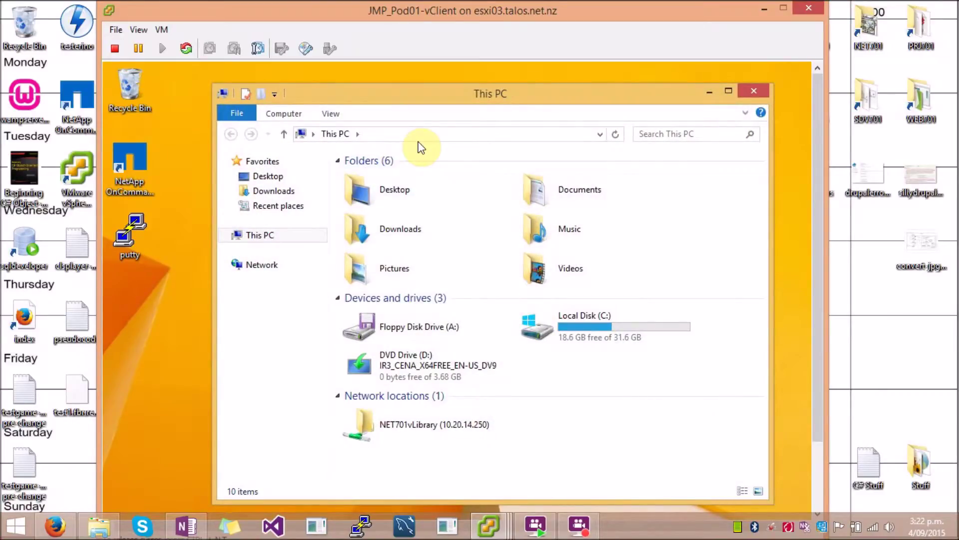
pyautogui.click(284, 118)
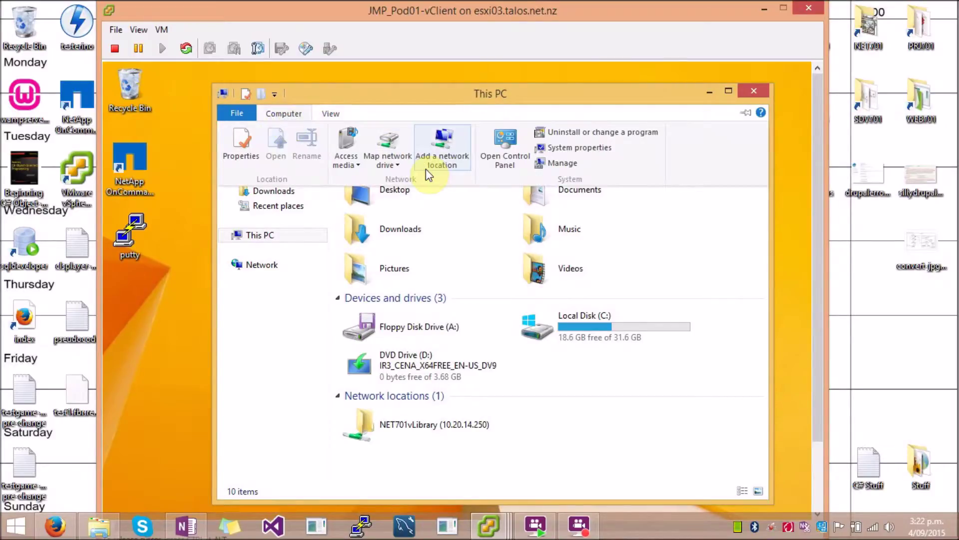
pyautogui.click(397, 166)
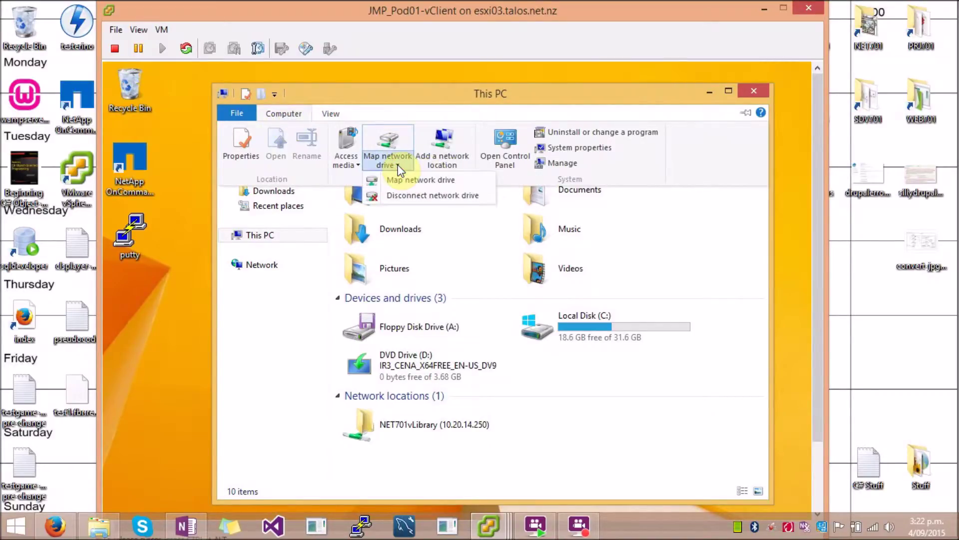
pyautogui.click(409, 182)
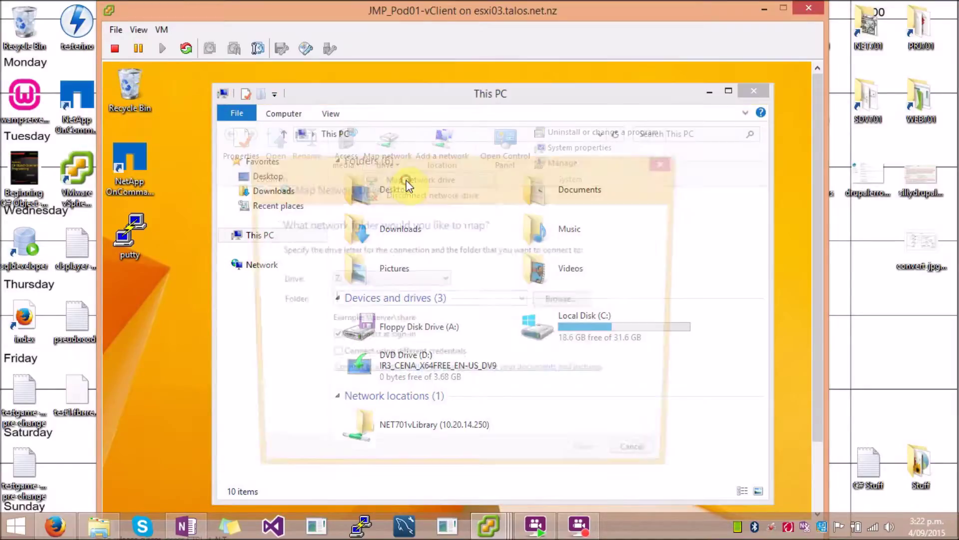
# Step: Map drive Z: to \\172.16.61.40\cifs_tree3 with Reconnect at sign-in kept on
pyautogui.click(408, 277)
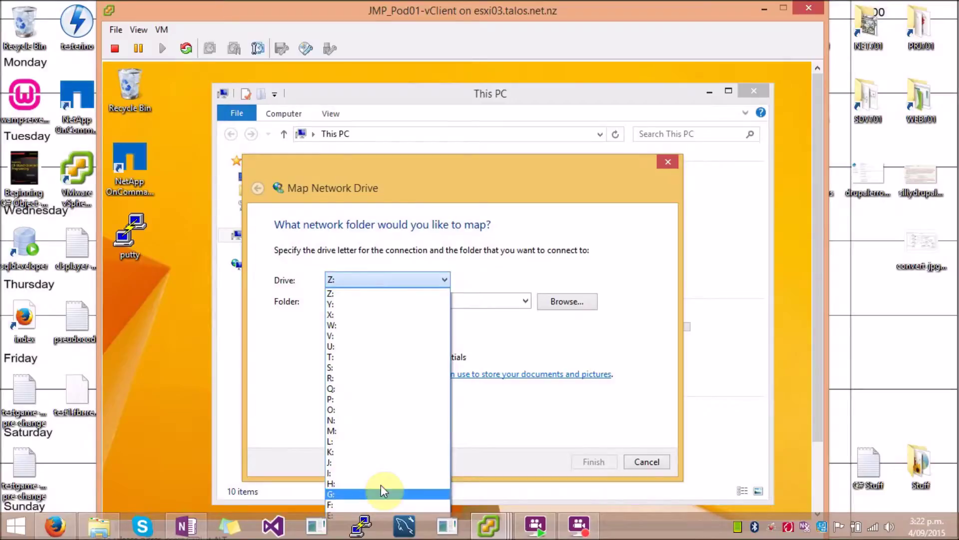
pyautogui.click(378, 294)
pyautogui.click(371, 303)
pyautogui.write('\\\\172.16.61.40\\cifs')
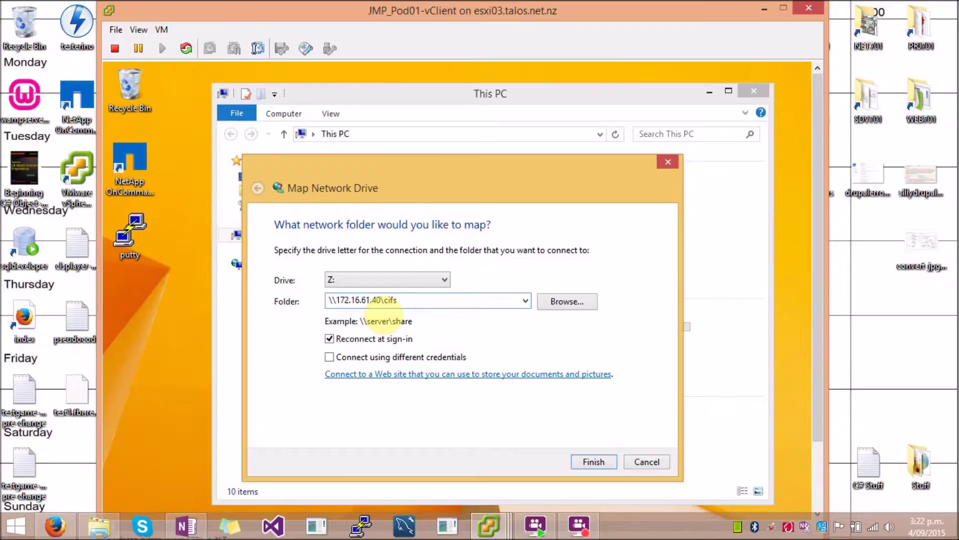
pyautogui.write('_tree3')
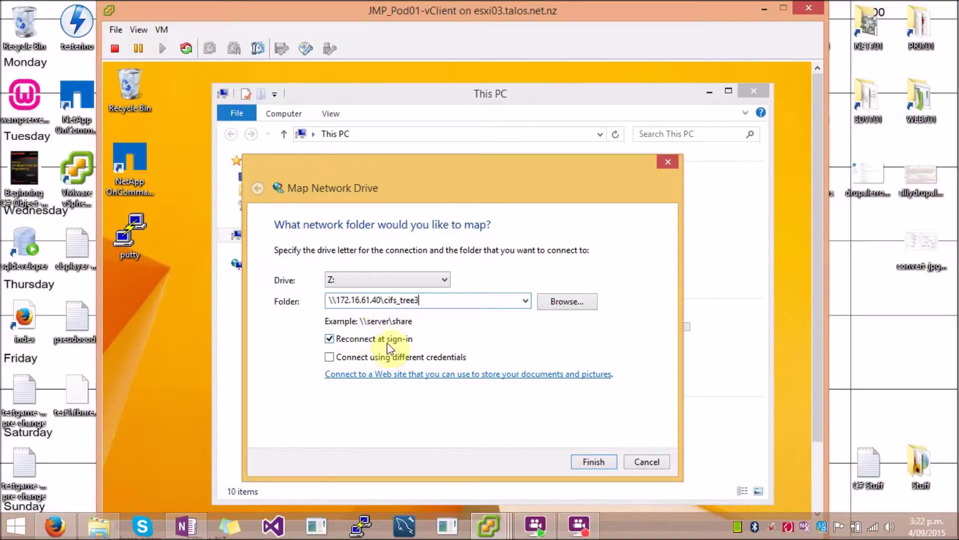
pyautogui.moveTo(546, 199); pyautogui.dragTo(400, 139)
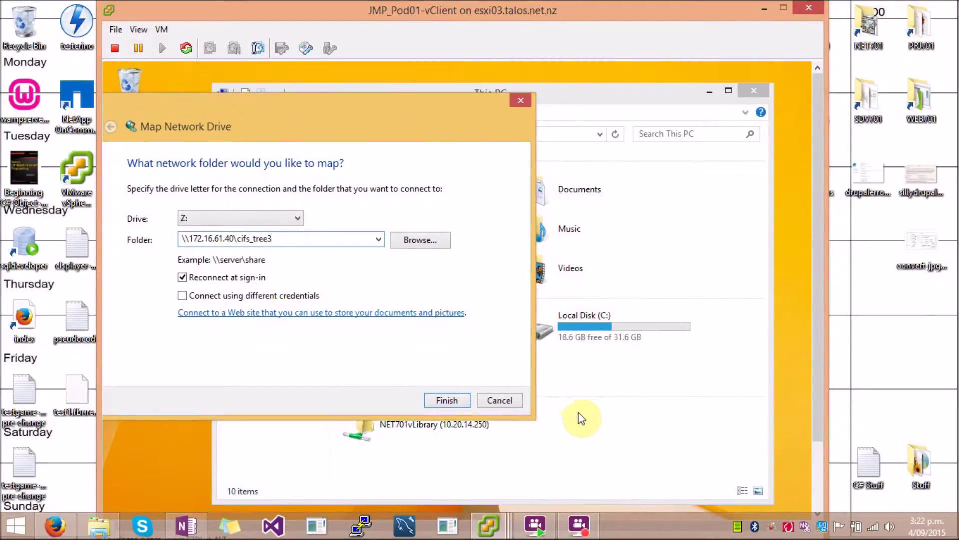
pyautogui.click(379, 294)
pyautogui.click(381, 296)
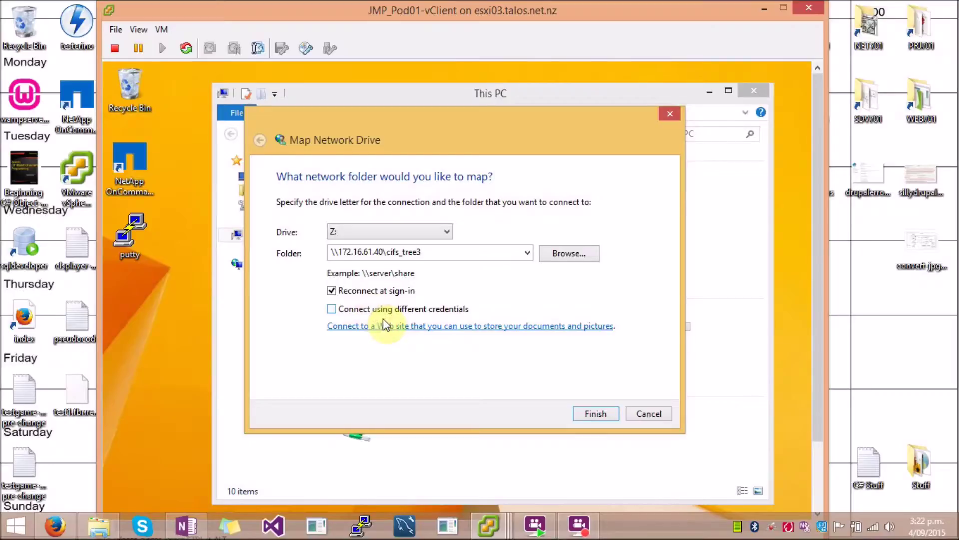
# Step: Connect drive Z: to cifs_tree3 by signing in with the Administrator account credentials
pyautogui.click(589, 417)
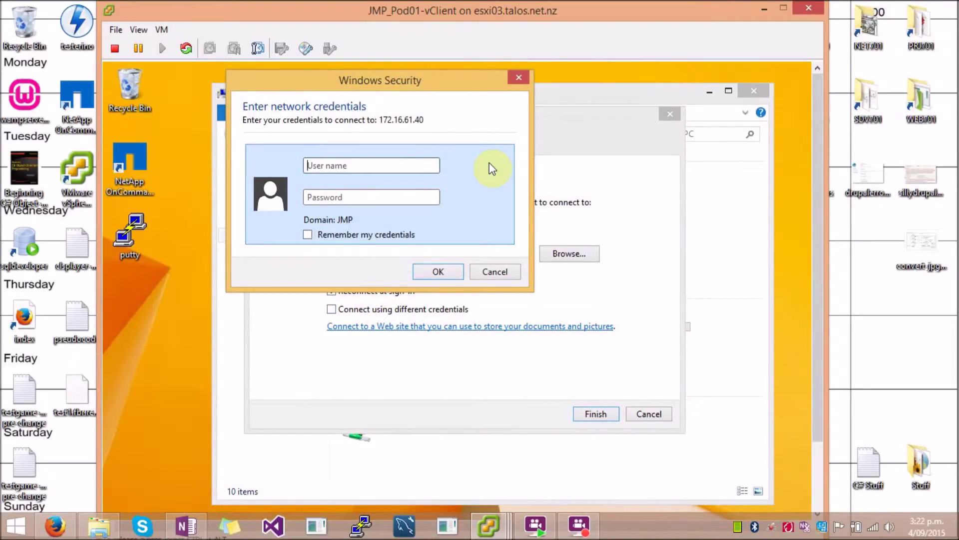
pyautogui.write('A')
pyautogui.write('•')
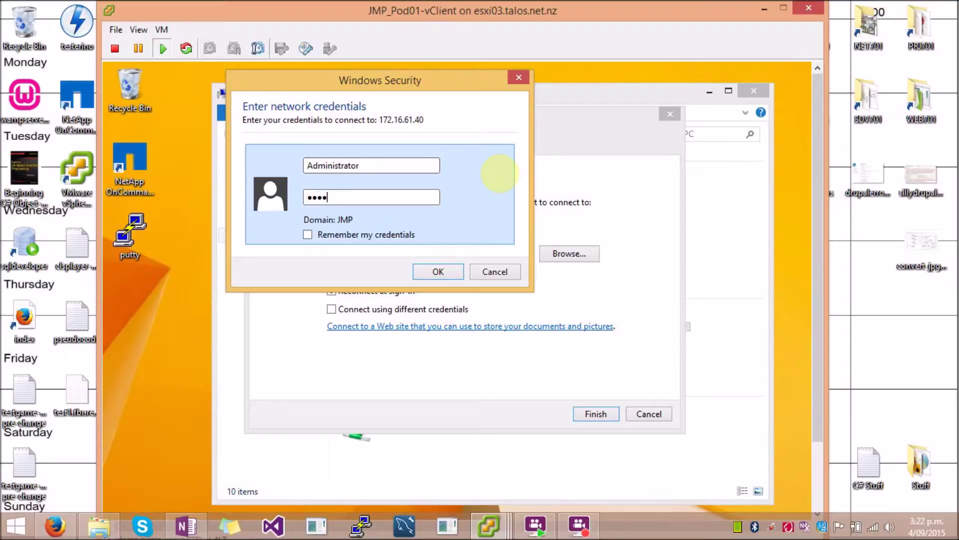
pyautogui.hotkey('ctrl', 'a')
pyautogui.write('•')
pyautogui.press('Return')
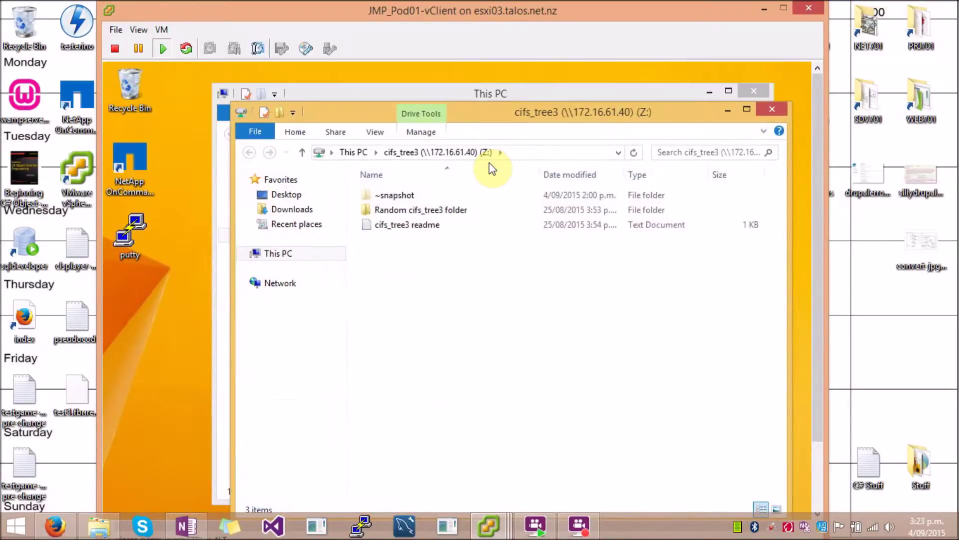
# Step: Open the cifs_tree3 readme file from the Z: drive to check it, then close it
pyautogui.moveTo(527, 112); pyautogui.dragTo(371, 218)
pyautogui.click(508, 103)
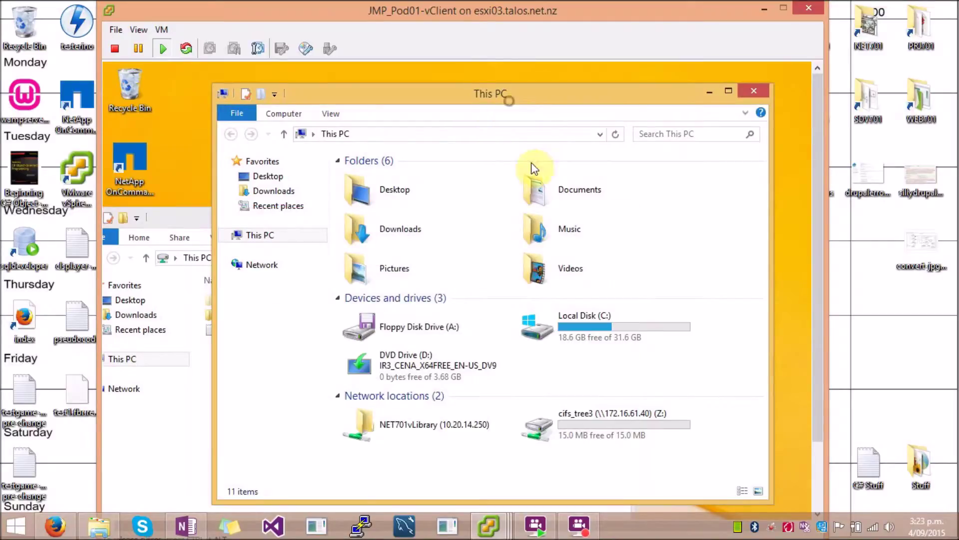
pyautogui.click(599, 425)
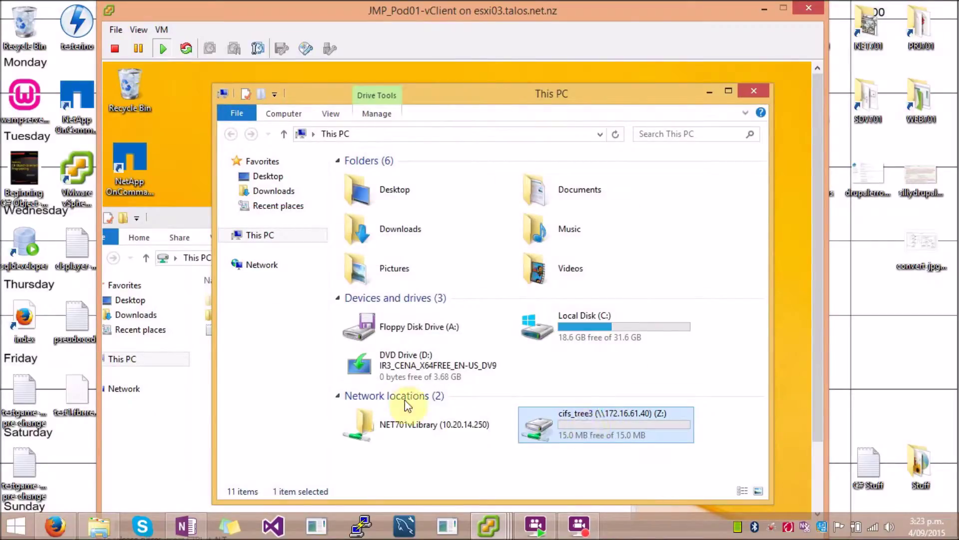
pyautogui.click(178, 429)
pyautogui.moveTo(214, 226); pyautogui.dragTo(352, 94)
pyautogui.doubleClick(382, 203)
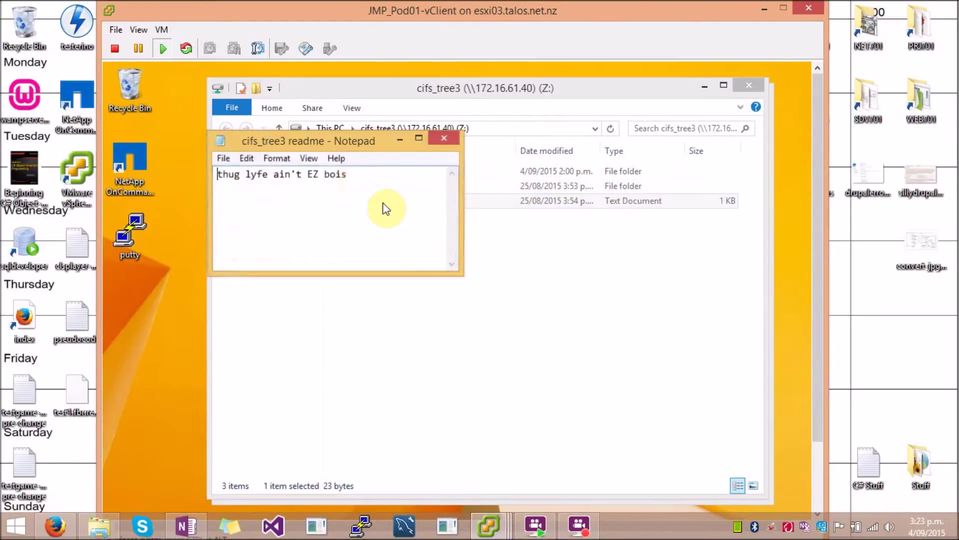
pyautogui.click(447, 137)
pyautogui.click(445, 314)
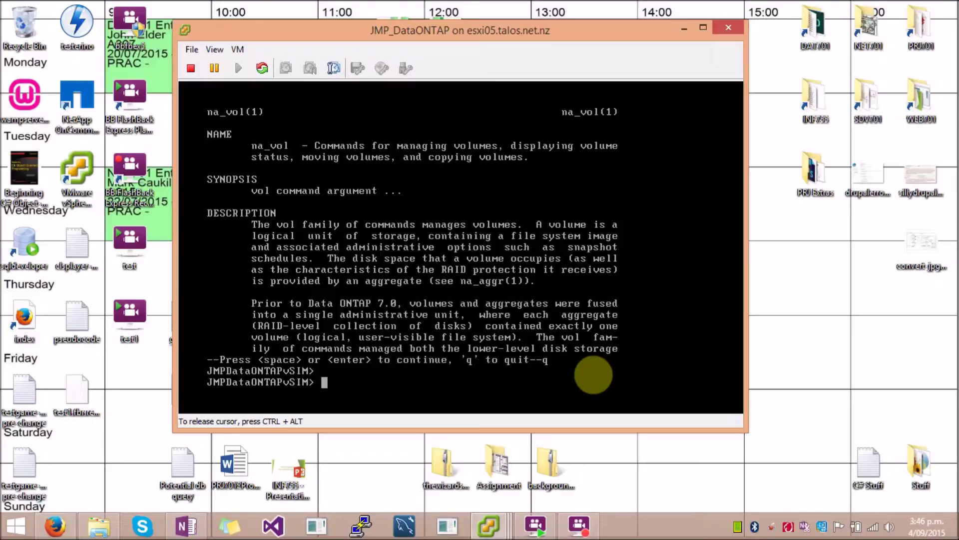
# Step: List CIFS shares, then grant TestUser1 rwx access on cifs_tree1 with 'cifs access'
pyautogui.write('cifs shares')
pyautogui.press('Return')
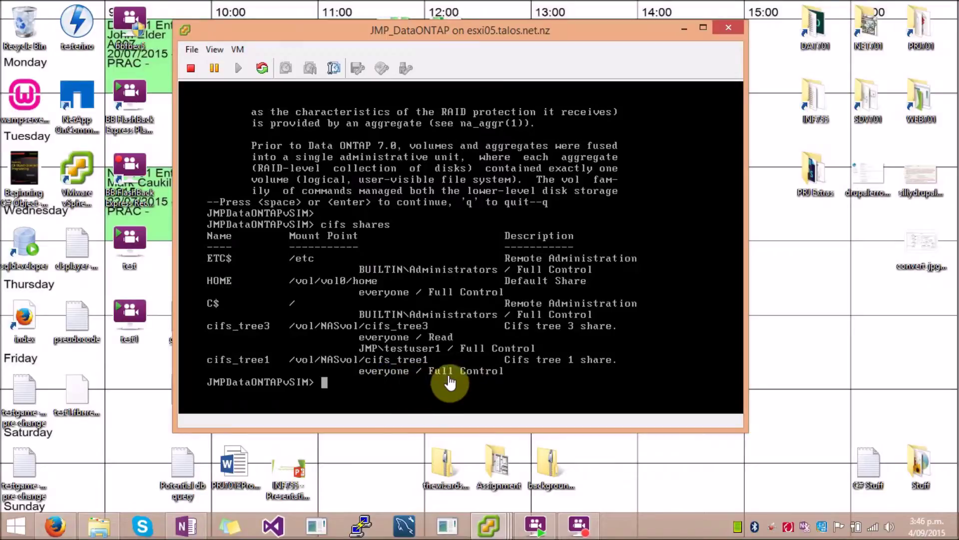
pyautogui.click(464, 378)
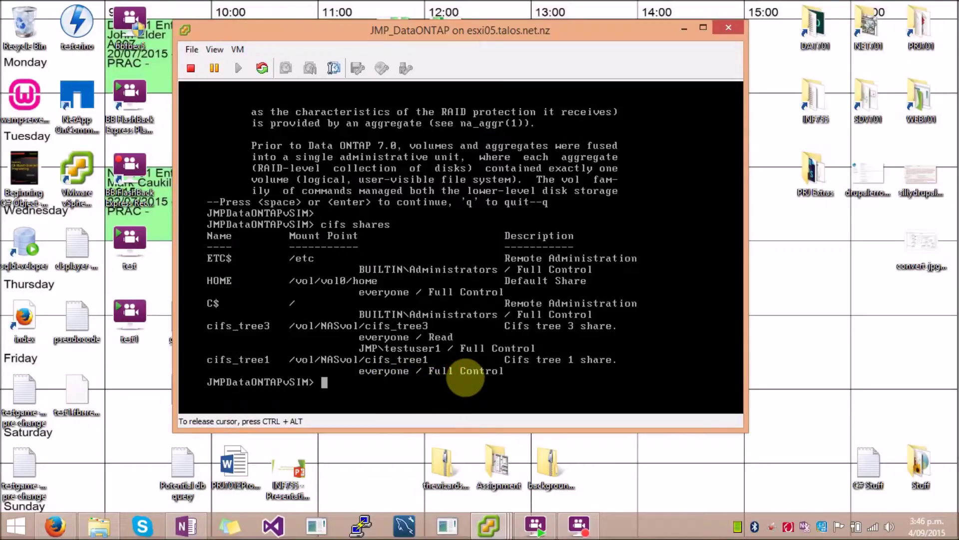
pyautogui.write('cifs access ci')
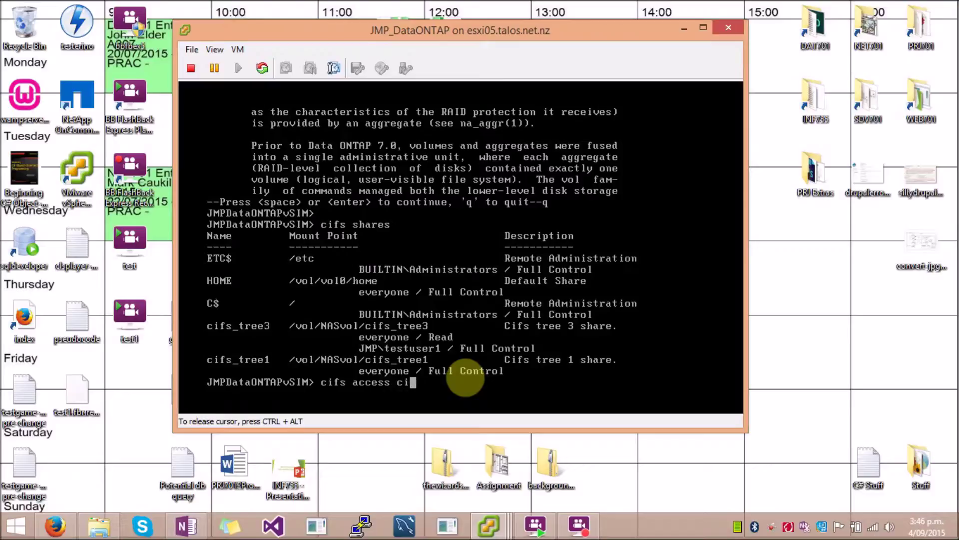
pyautogui.write('fs_tree1 TestUser1')
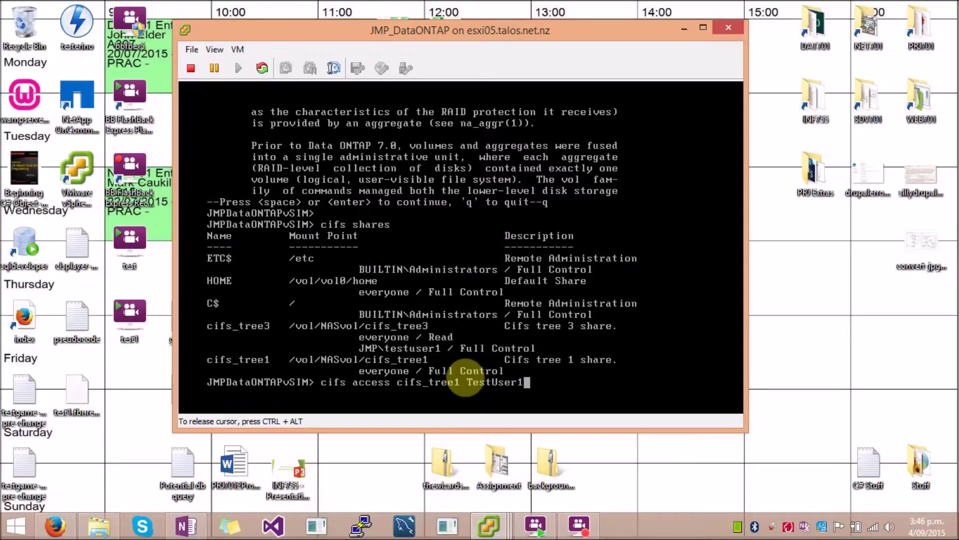
pyautogui.write(' rwx')
pyautogui.press('Return')
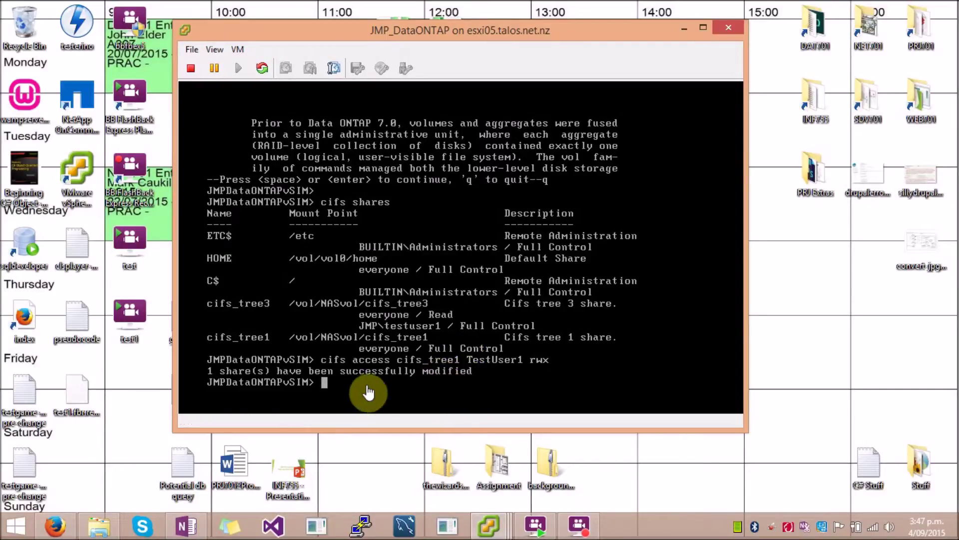
# Step: Rerun 'cifs shares' to confirm JMP\testuser1 has Full Control on cifs_tree1
pyautogui.press('Up')
pyautogui.press('Up')
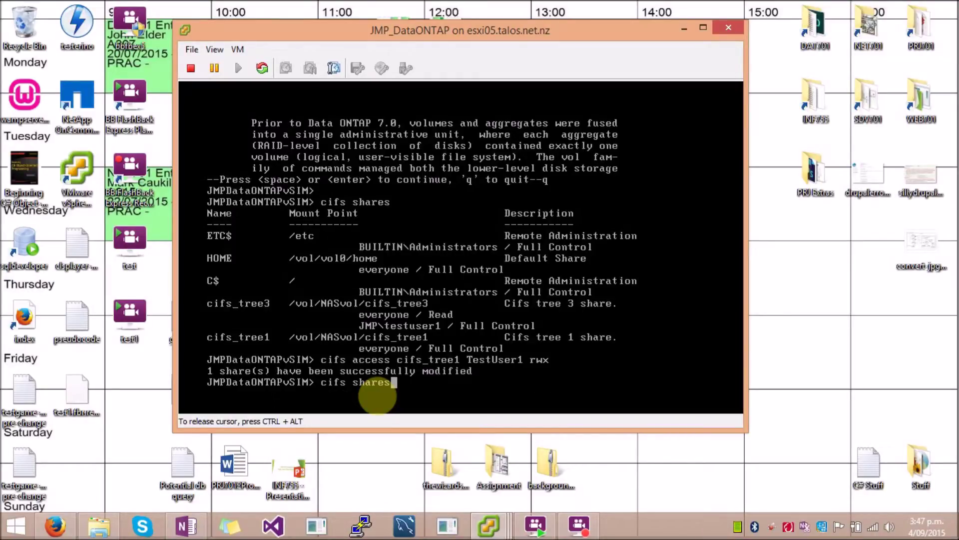
pyautogui.press('Return')
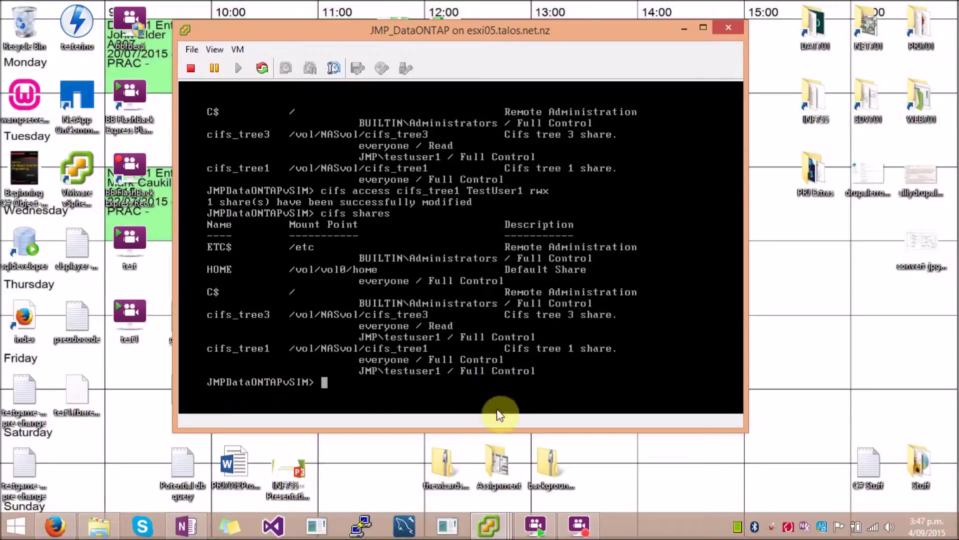
pyautogui.click(488, 526)
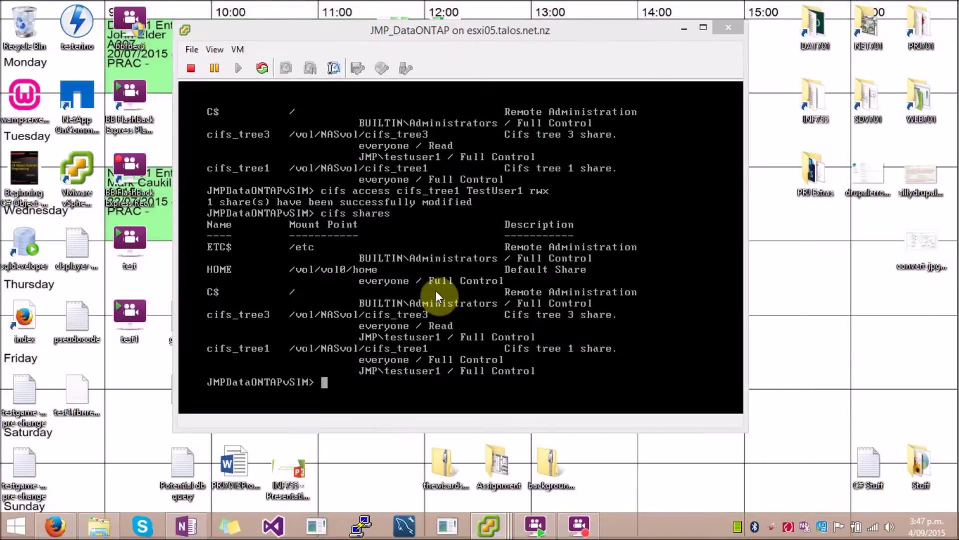
pyautogui.hotkey('alt', 'Tab')
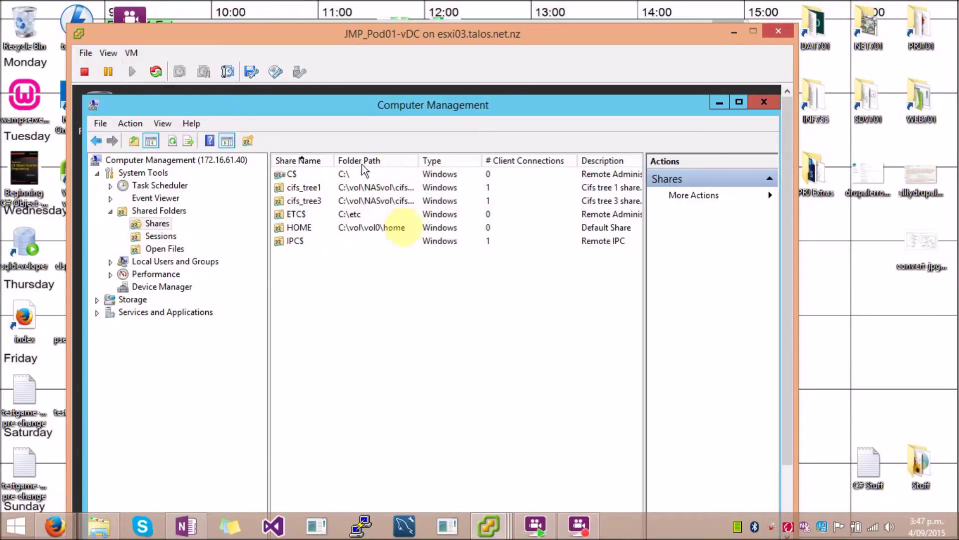
# Step: Refresh the Shares list and open cifs_tree1's share permissions in Properties
pyautogui.rightClick(396, 363)
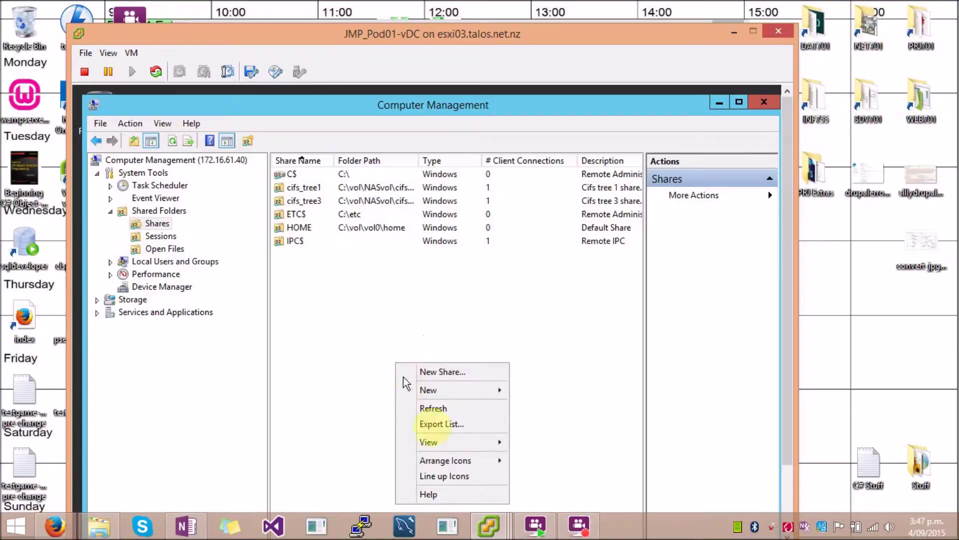
pyautogui.click(443, 408)
pyautogui.click(311, 191)
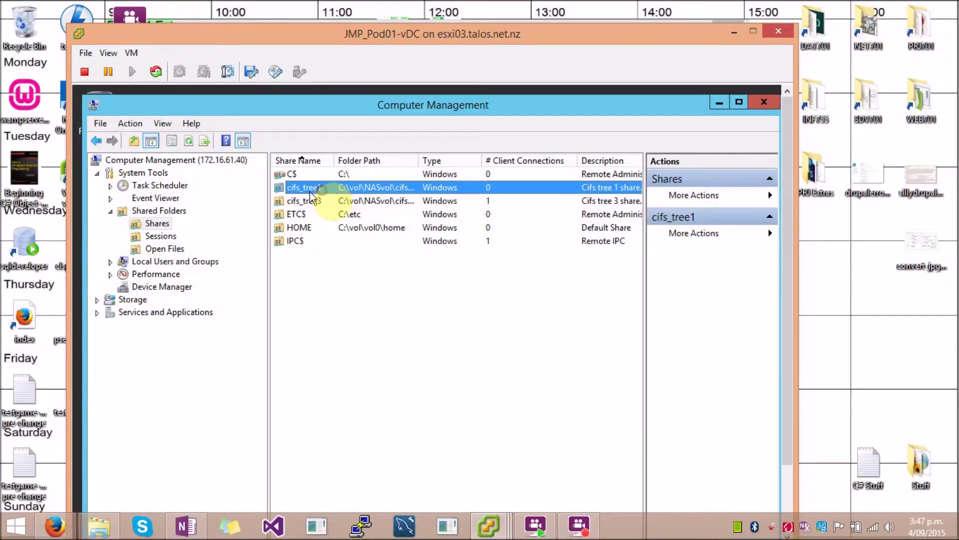
pyautogui.rightClick(307, 190)
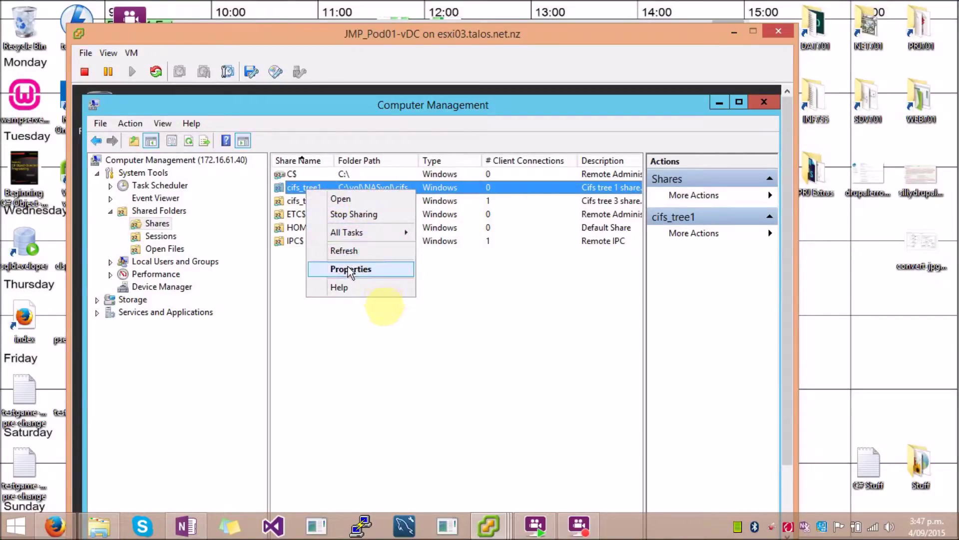
pyautogui.click(349, 270)
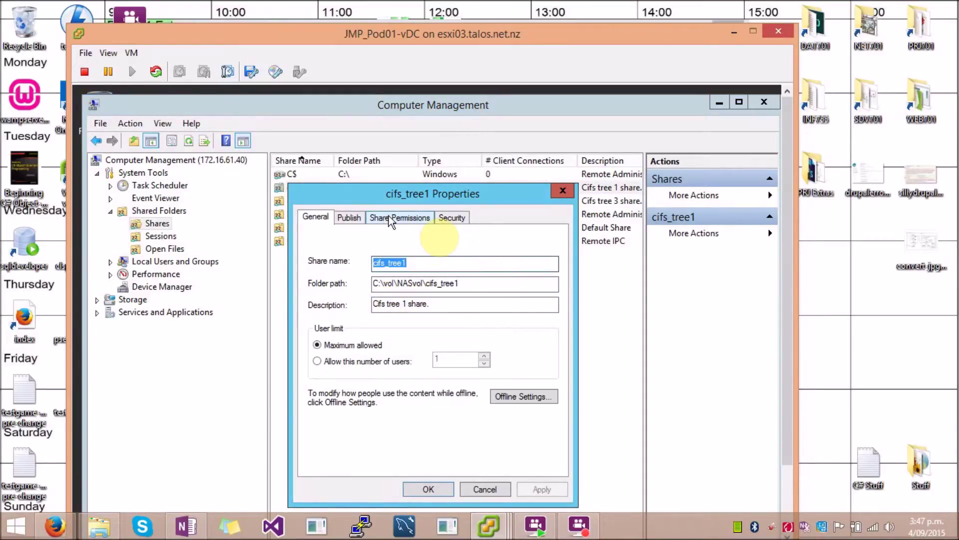
pyautogui.click(391, 220)
# Step: Remove Full Control and Change from TestUser1, leaving Read only, and apply
pyautogui.click(363, 261)
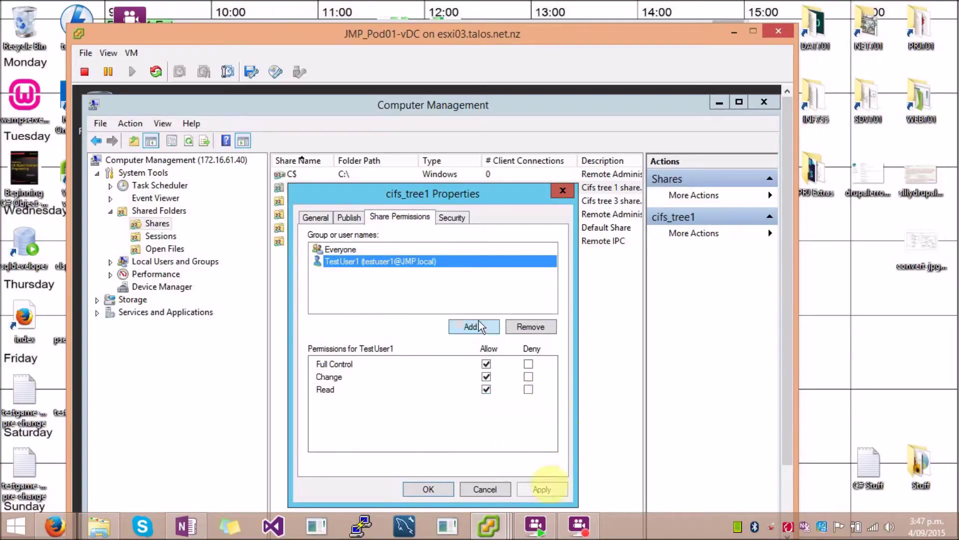
pyautogui.click(486, 364)
pyautogui.click(486, 377)
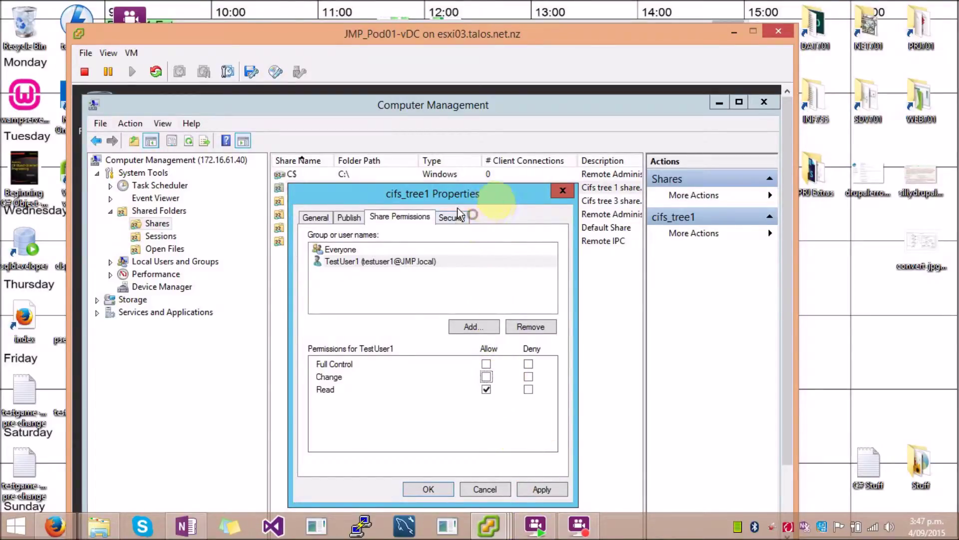
pyautogui.moveTo(473, 195); pyautogui.dragTo(480, 164)
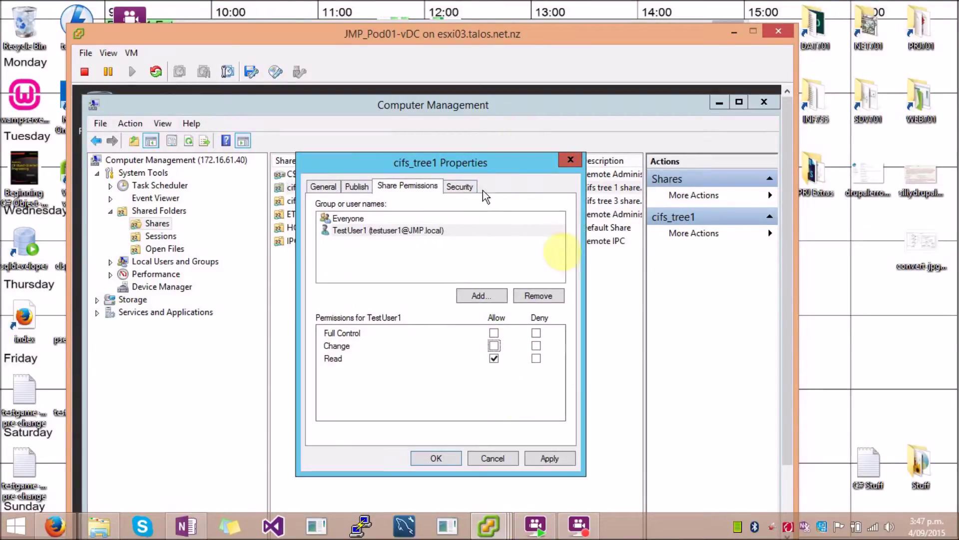
pyautogui.click(543, 459)
pyautogui.click(443, 460)
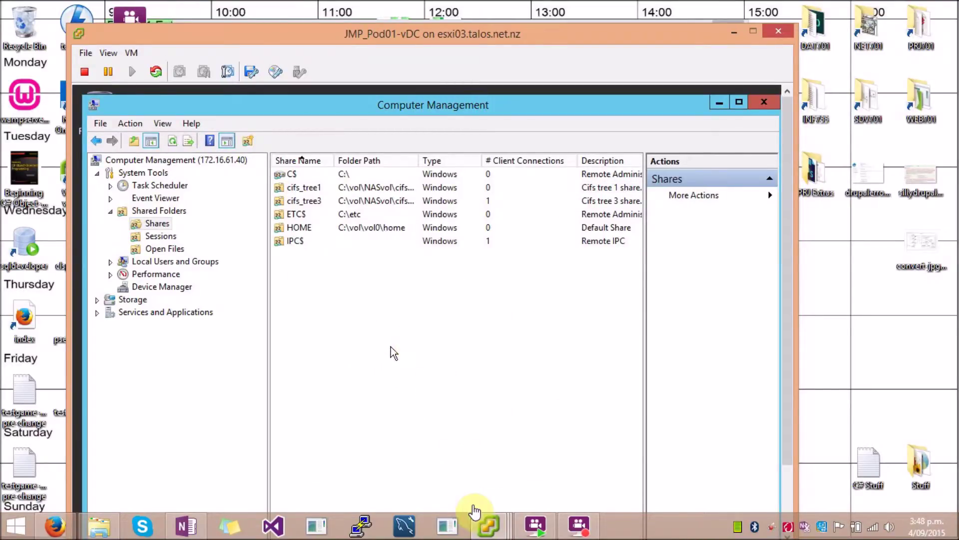
pyautogui.moveTo(487, 523)
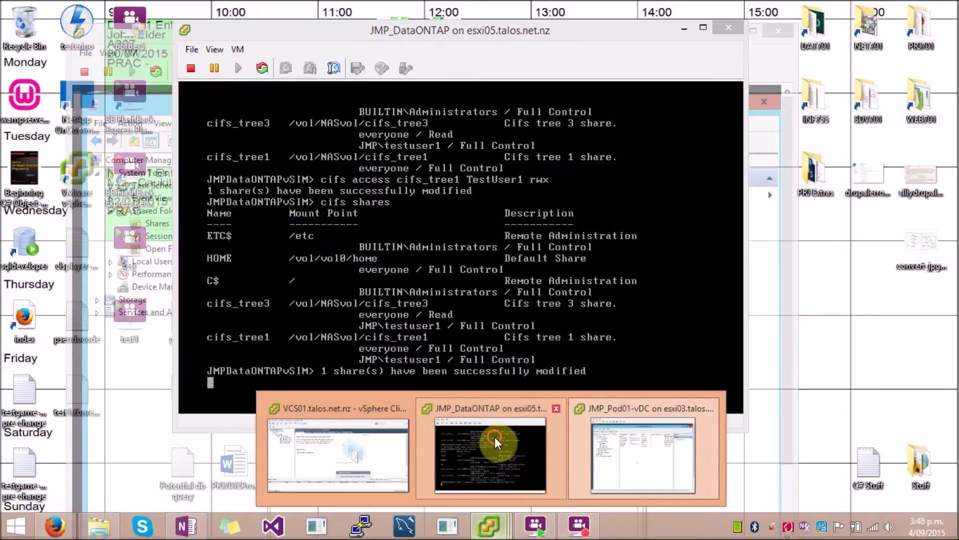
pyautogui.click(495, 441)
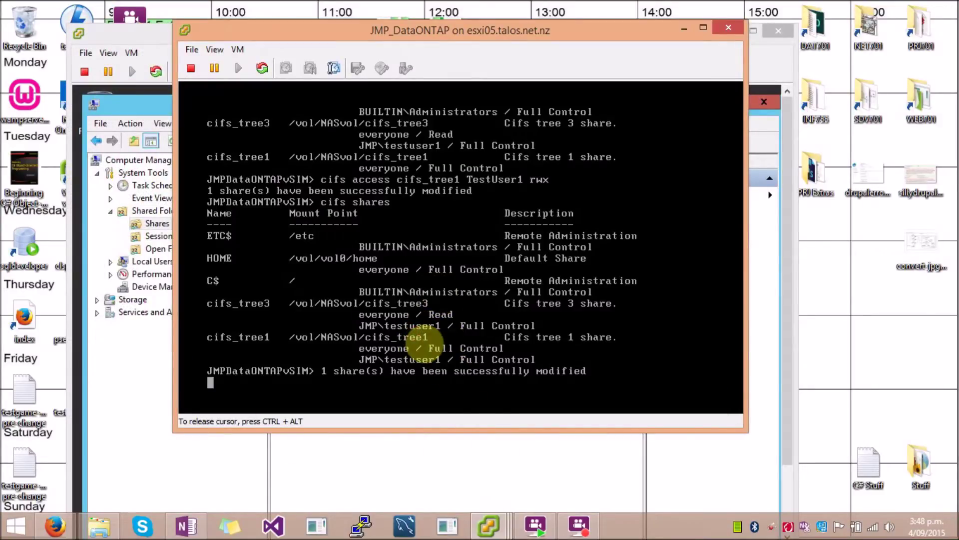
# Step: Run 'cifs shares' to verify TestUser1 has only Read on cifs_tree1, then release the console
pyautogui.write('cifs shares')
pyautogui.press('Return')
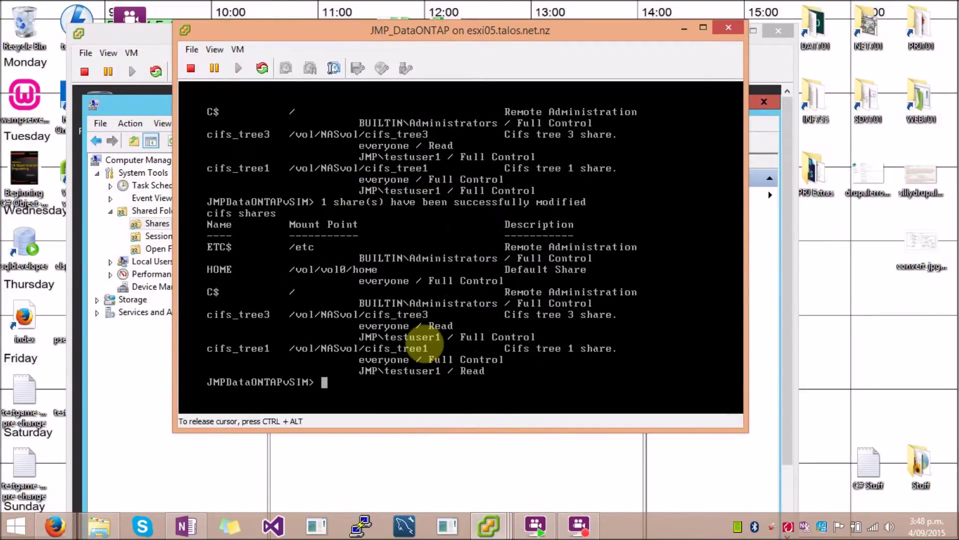
pyautogui.hotkey('ctrl', 'alt')
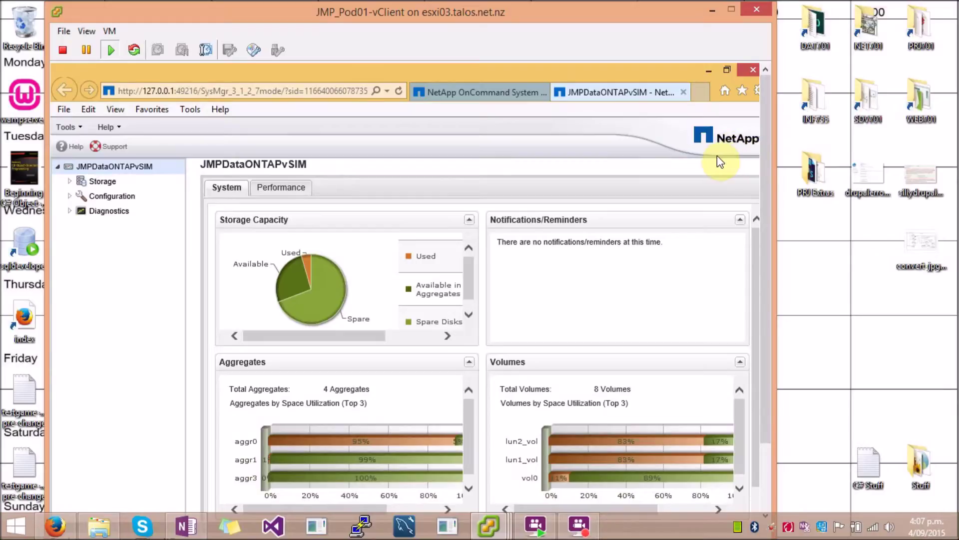
# Step: Open Diagnostics > Session to see the administrator's single session from 172.16.61.41
pyautogui.click(70, 182)
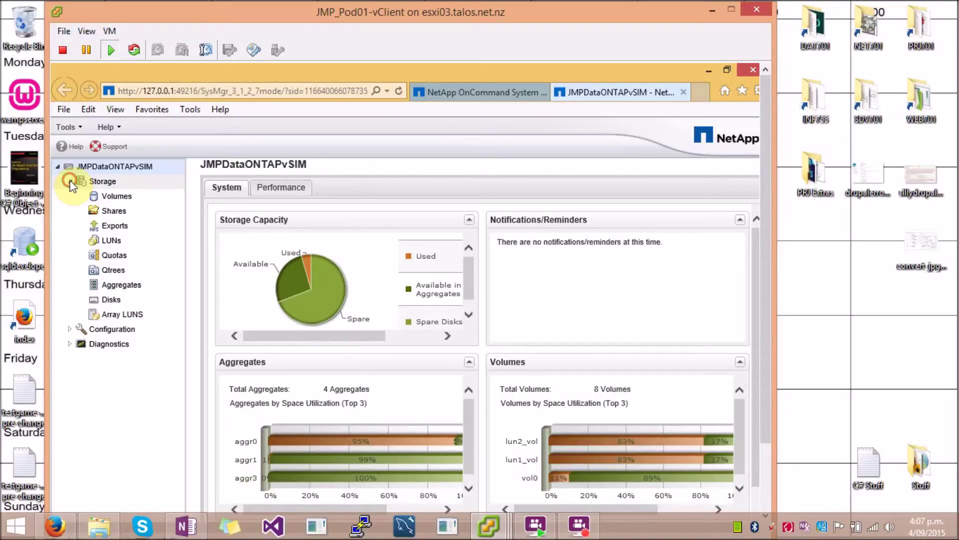
pyautogui.click(70, 182)
pyautogui.click(71, 209)
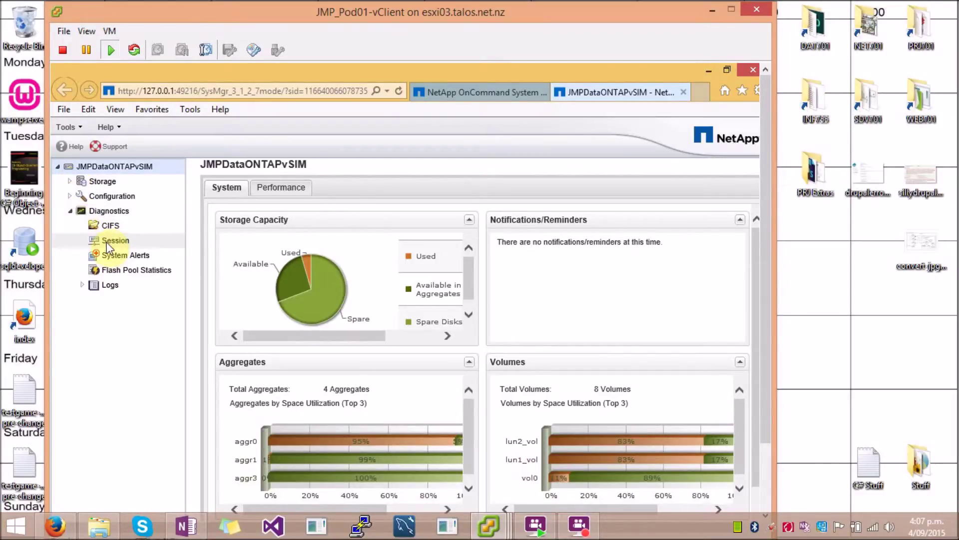
pyautogui.click(109, 242)
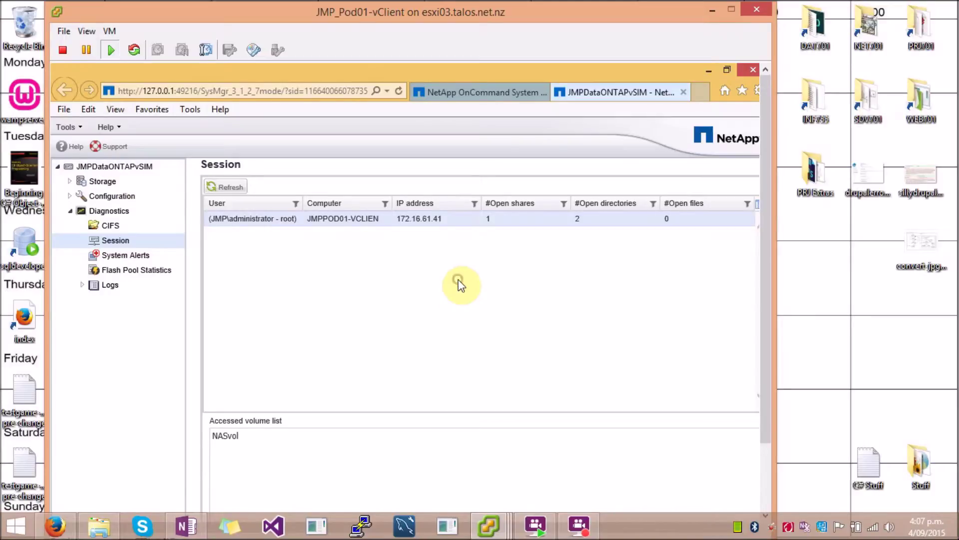
pyautogui.click(492, 520)
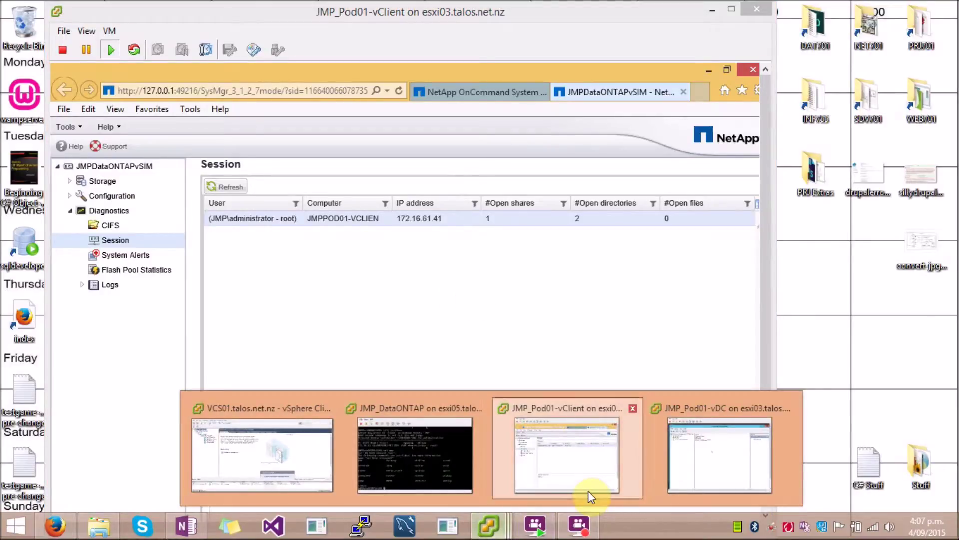
# Step: List the two administrator sessions under System Tools > Shared Folders > Sessions in Computer Management
pyautogui.click(724, 433)
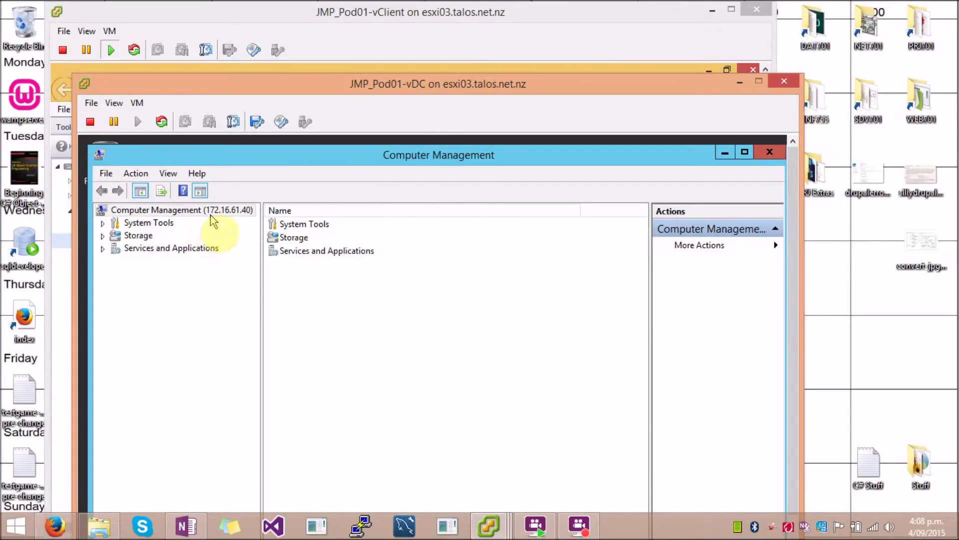
pyautogui.click(104, 223)
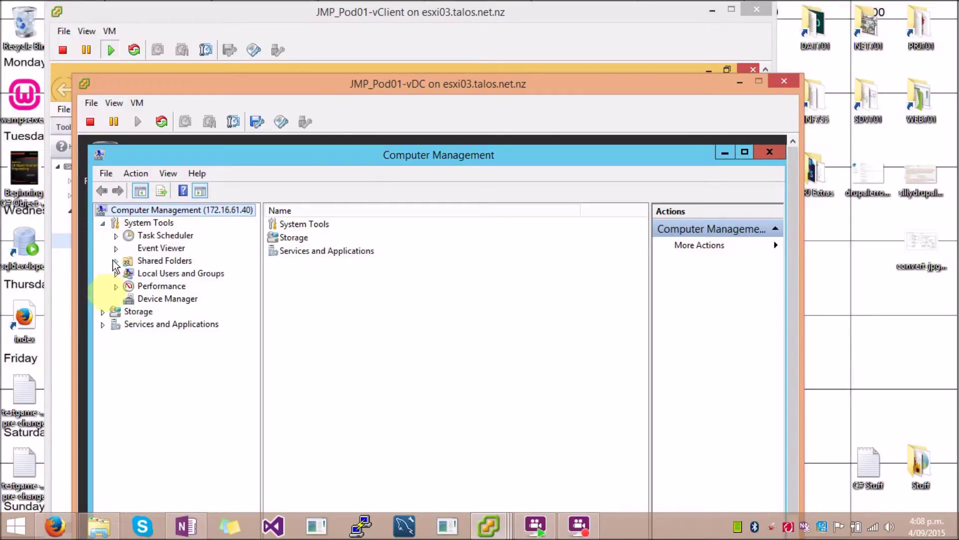
pyautogui.click(116, 261)
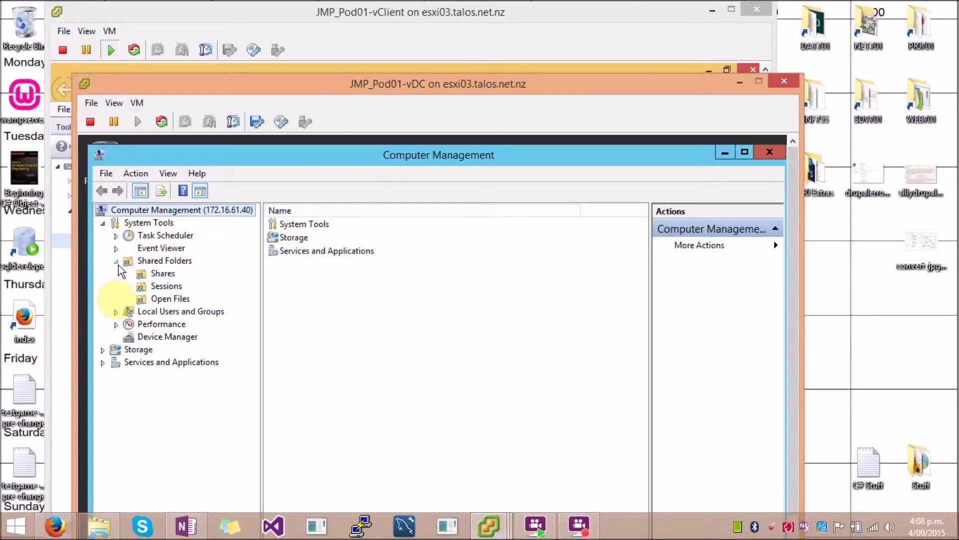
pyautogui.click(165, 288)
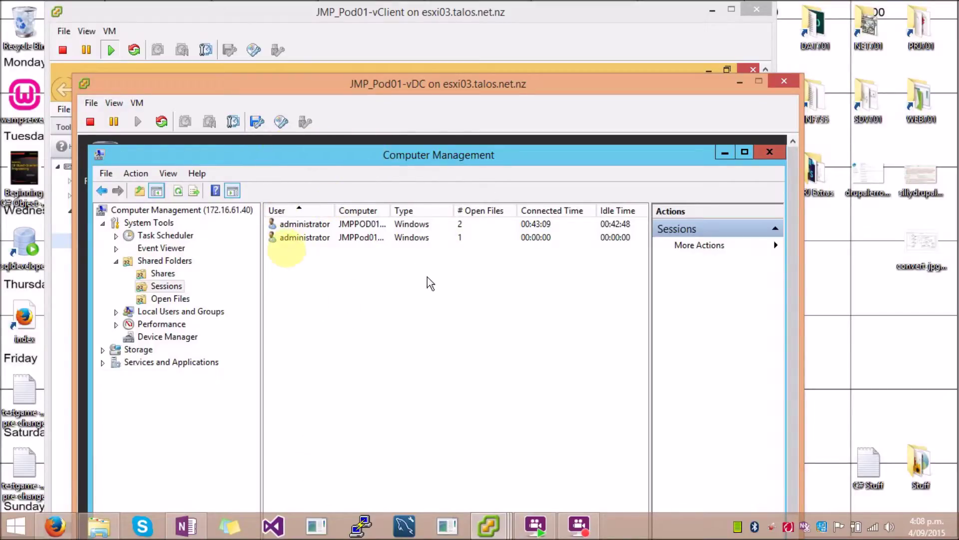
pyautogui.moveTo(489, 524)
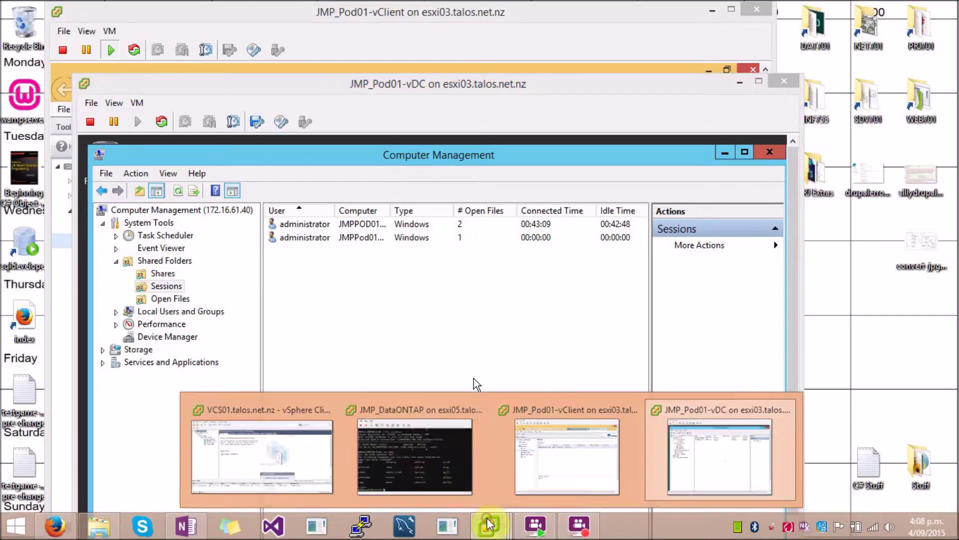
pyautogui.click(432, 440)
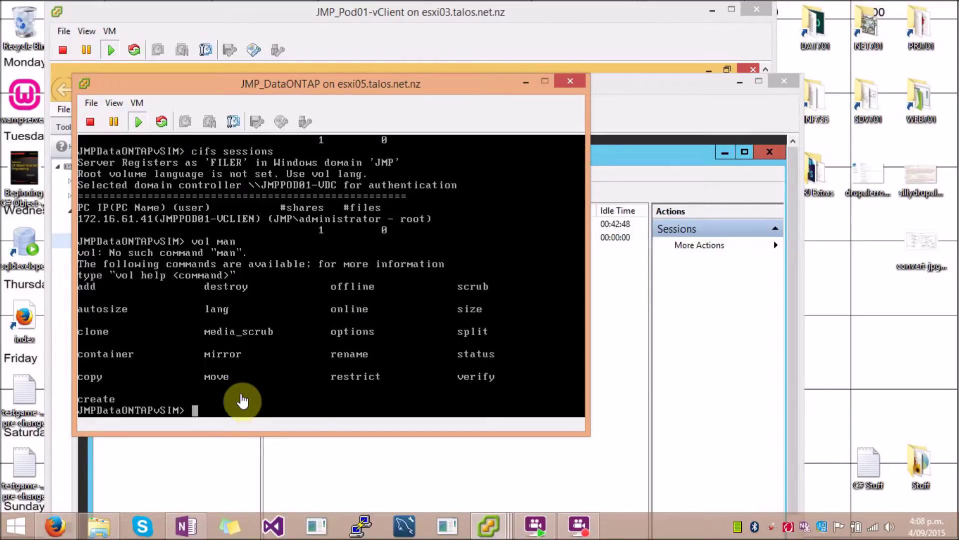
# Step: Run 'cifs sessions' on the filer, listing one session from 172.16.61.41 with one share open
pyautogui.click(248, 403)
pyautogui.write('cifs sessions')
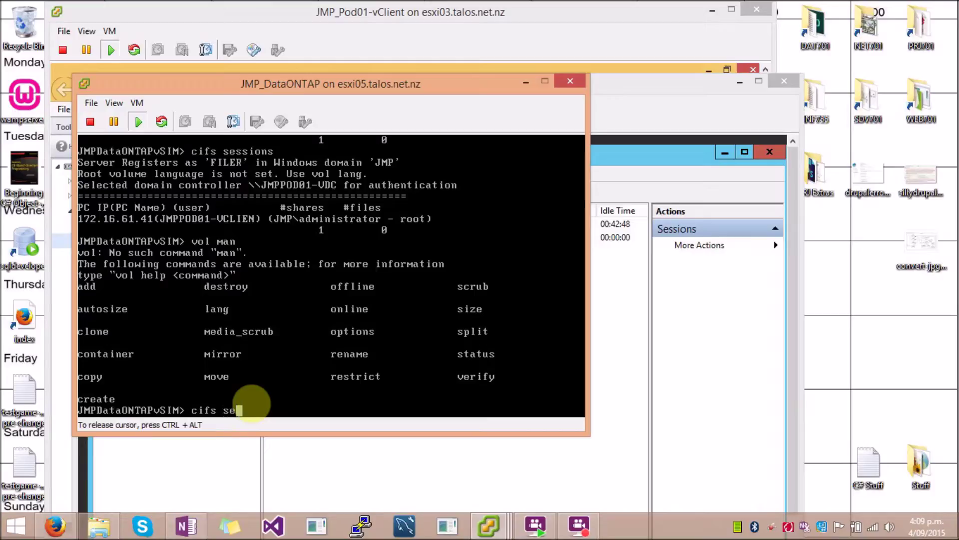
pyautogui.press('Return')
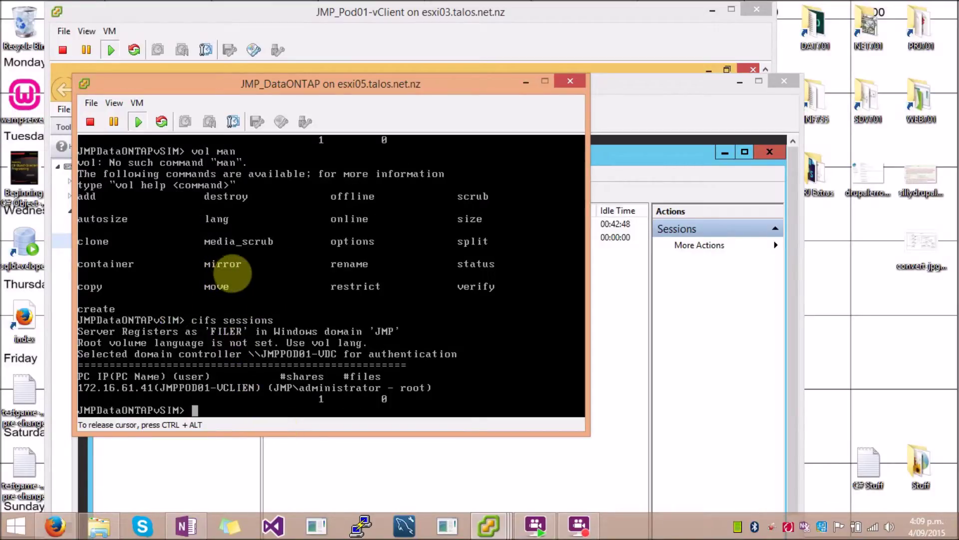
pyautogui.hotkey('ctrl', 'alt')
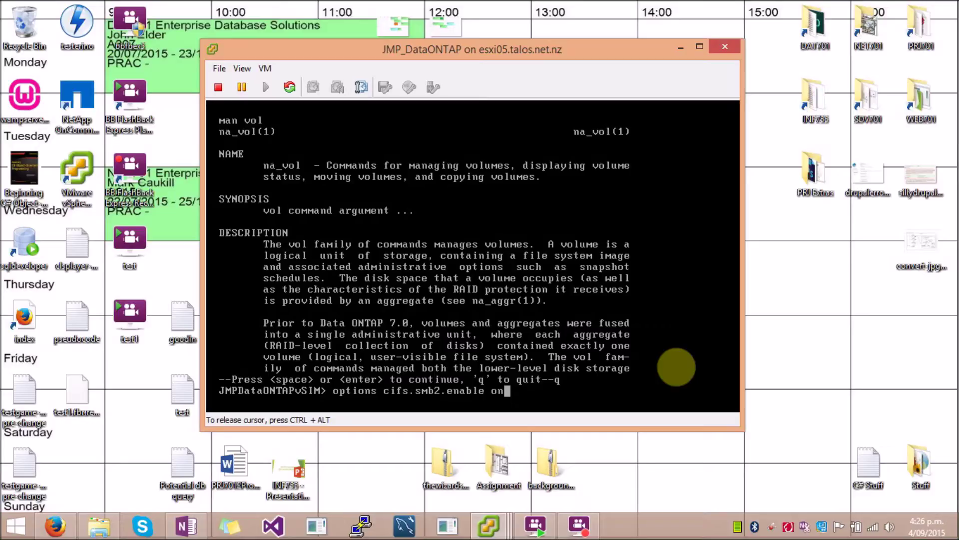
# Step: Enable SMB2 on the filer with 'options cifs.smb2.enable on'
pyautogui.hotkey('ctrl', 'alt')
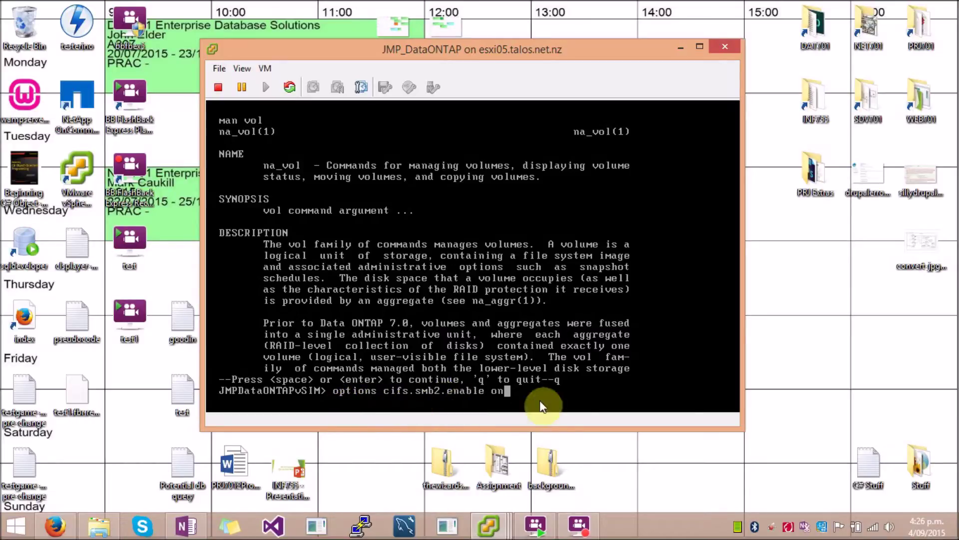
pyautogui.click(504, 391)
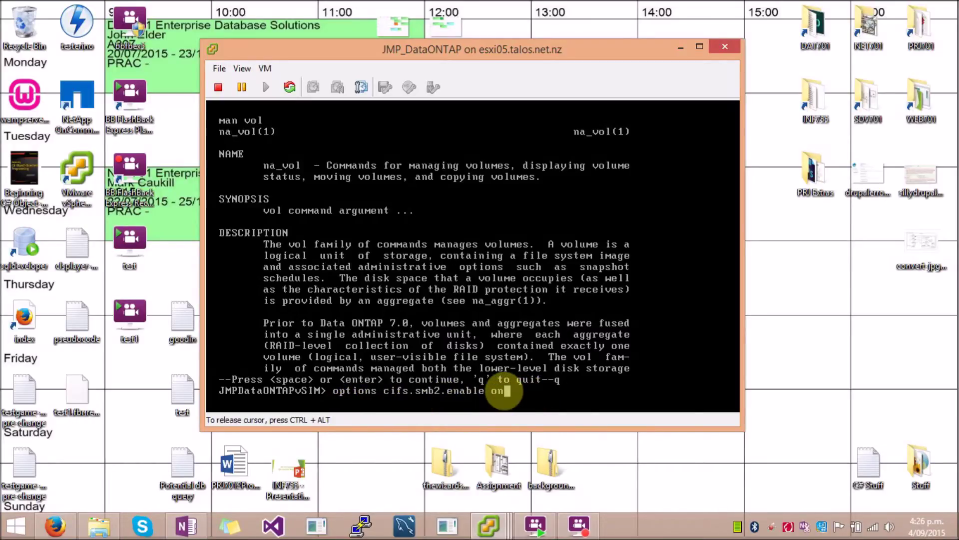
pyautogui.press('Return')
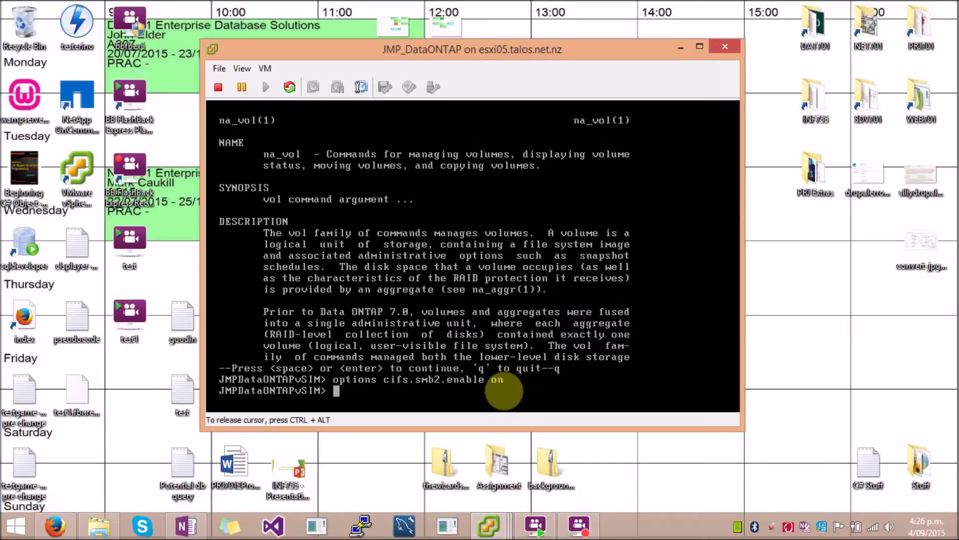
# Step: Enable the filer's SMB2 client with 'options cifs.smb2.client.enable on'
pyautogui.write('options cifs.smb2.client.enable on')
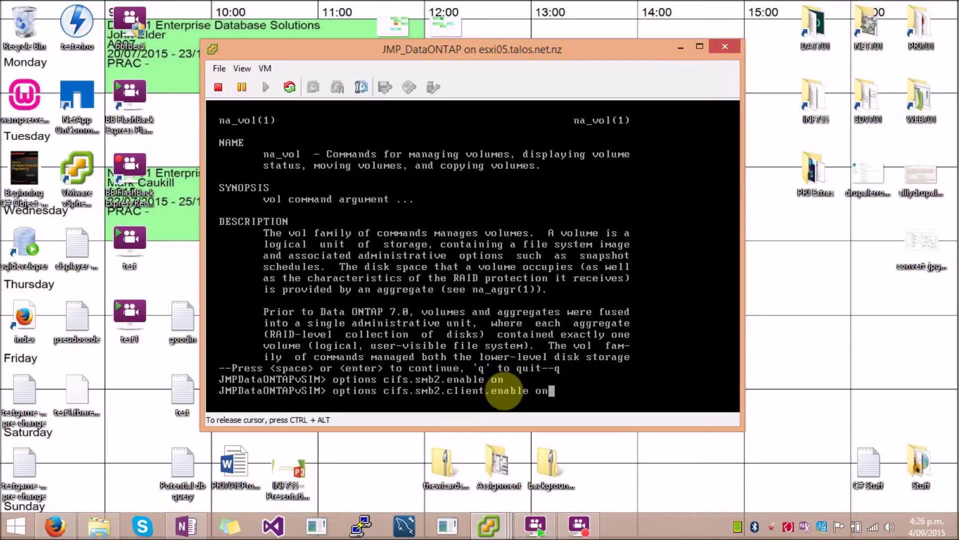
pyautogui.hotkey('ctrl', 'alt')
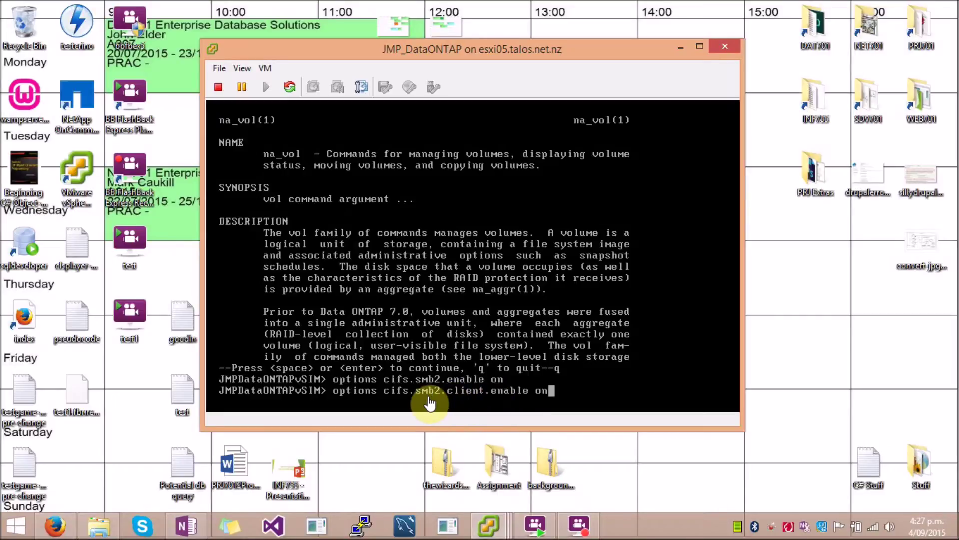
pyautogui.click(586, 394)
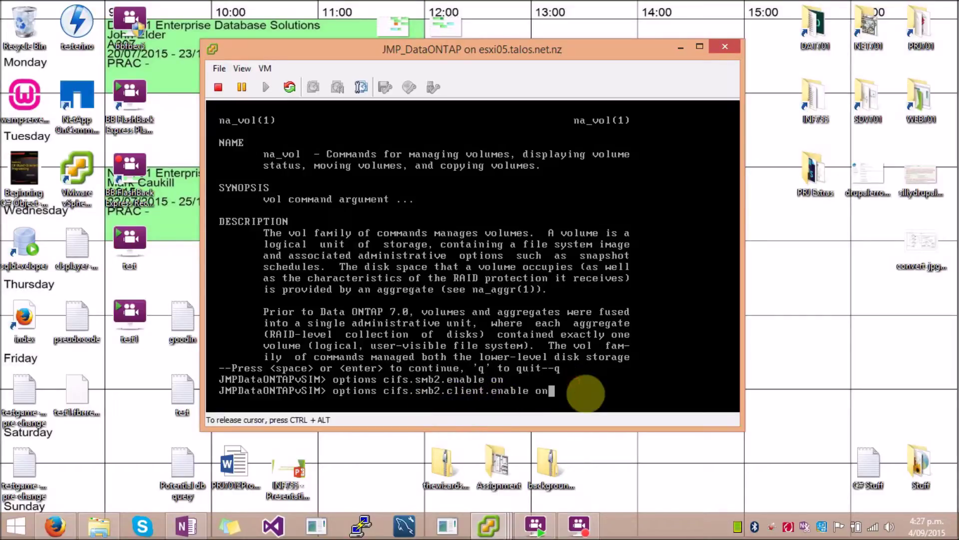
pyautogui.press('Return')
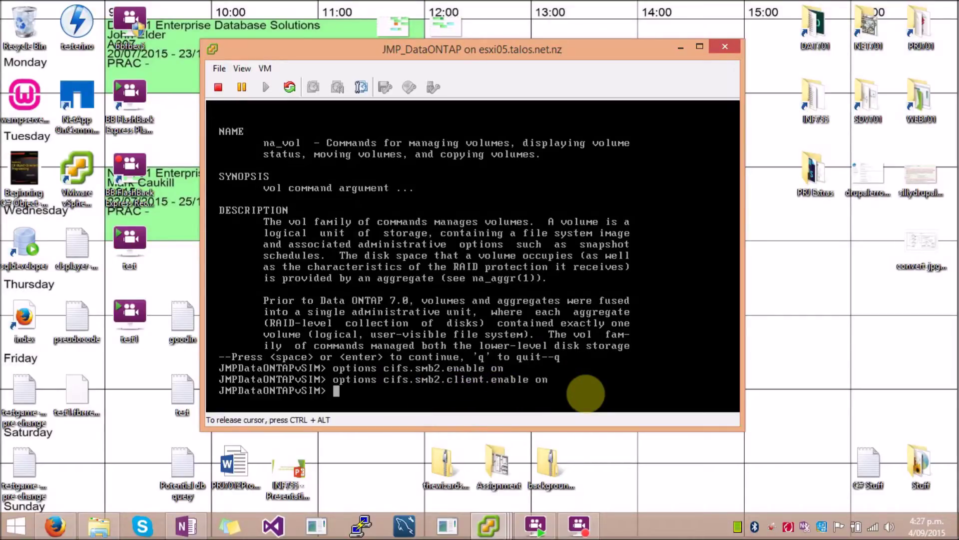
pyautogui.hotkey('ctrl', 'alt')
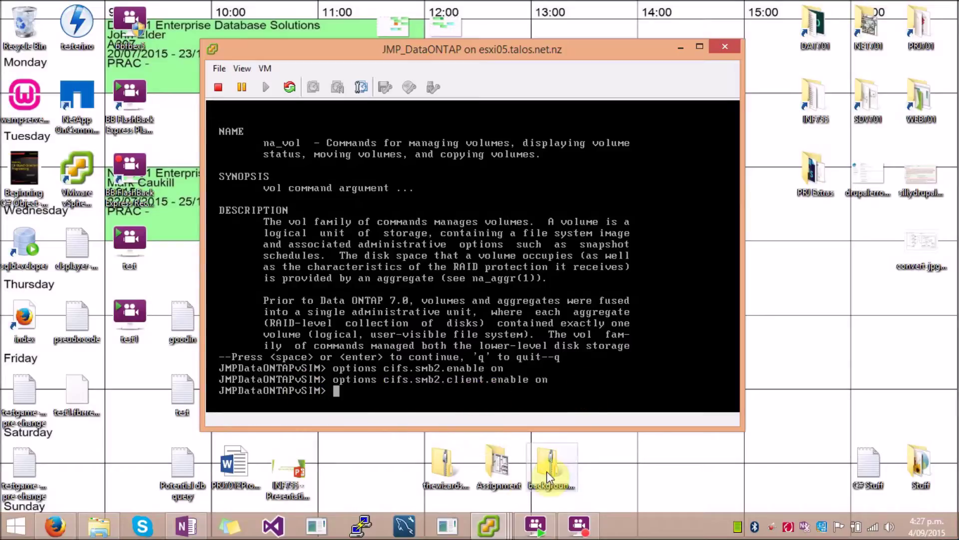
# Step: Launch Command Prompt as administrator on the Windows 8 client
pyautogui.moveTo(489, 526)
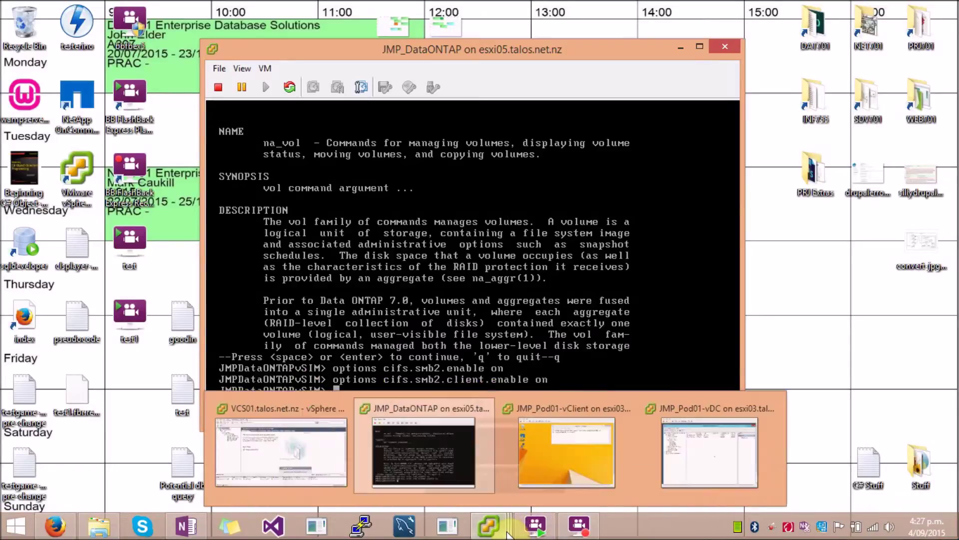
pyautogui.click(556, 447)
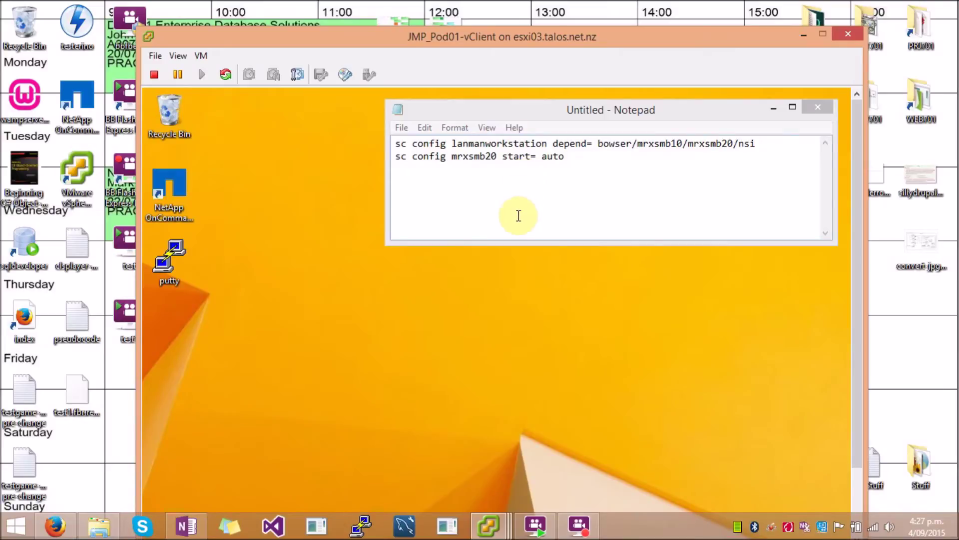
pyautogui.press('super')
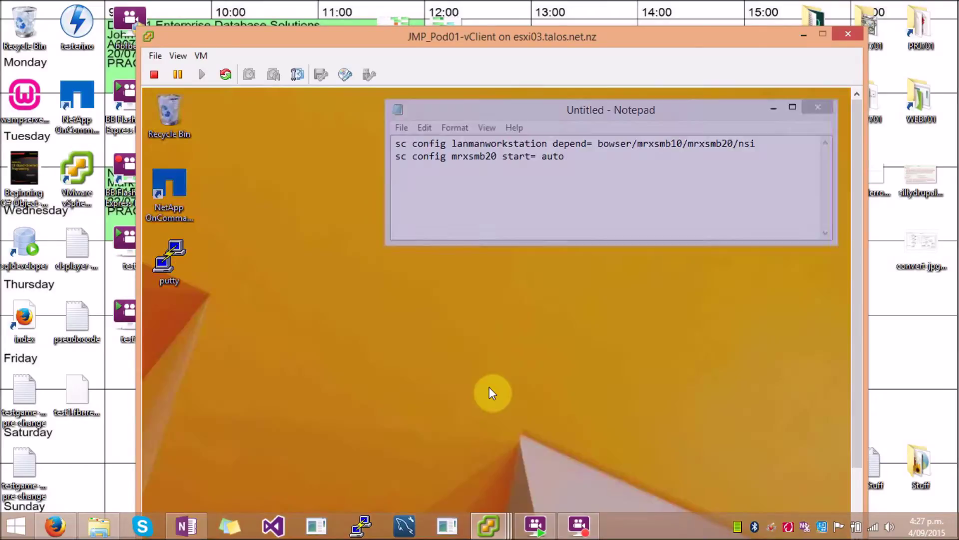
pyautogui.press('super')
pyautogui.press('super')
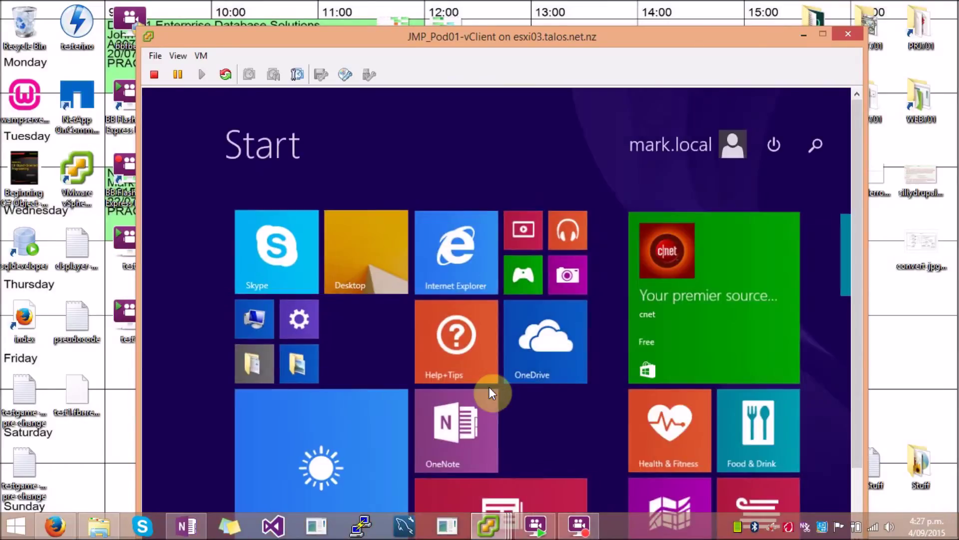
pyautogui.write('command Prompt')
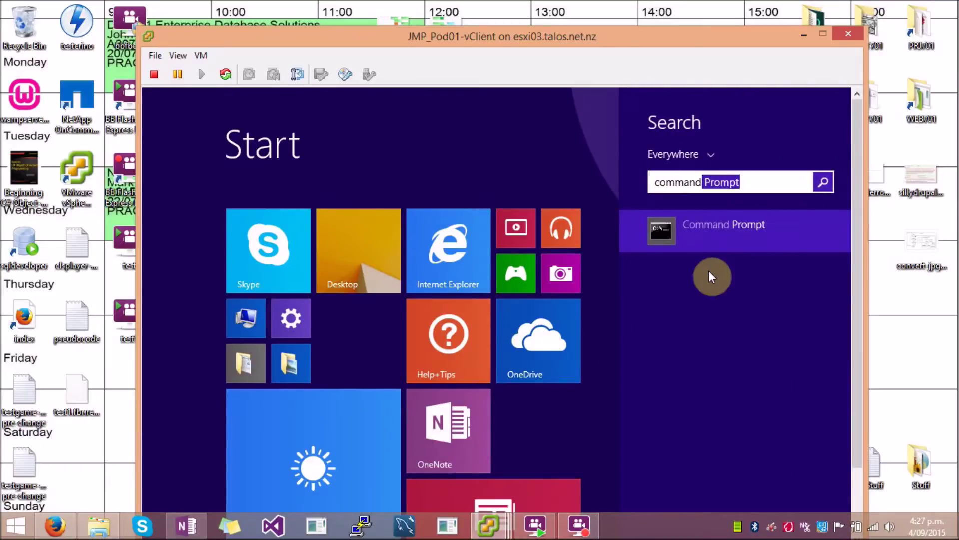
pyautogui.rightClick(690, 239)
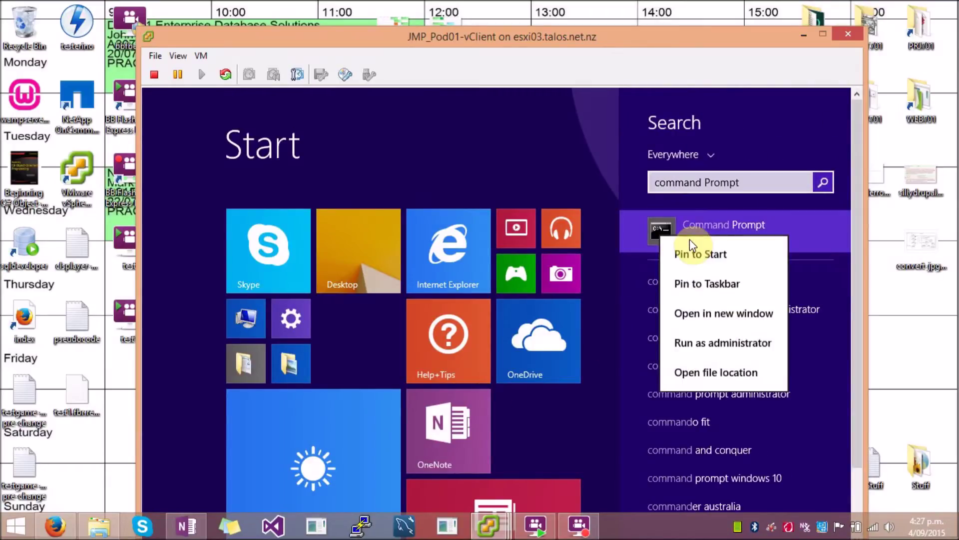
pyautogui.click(714, 344)
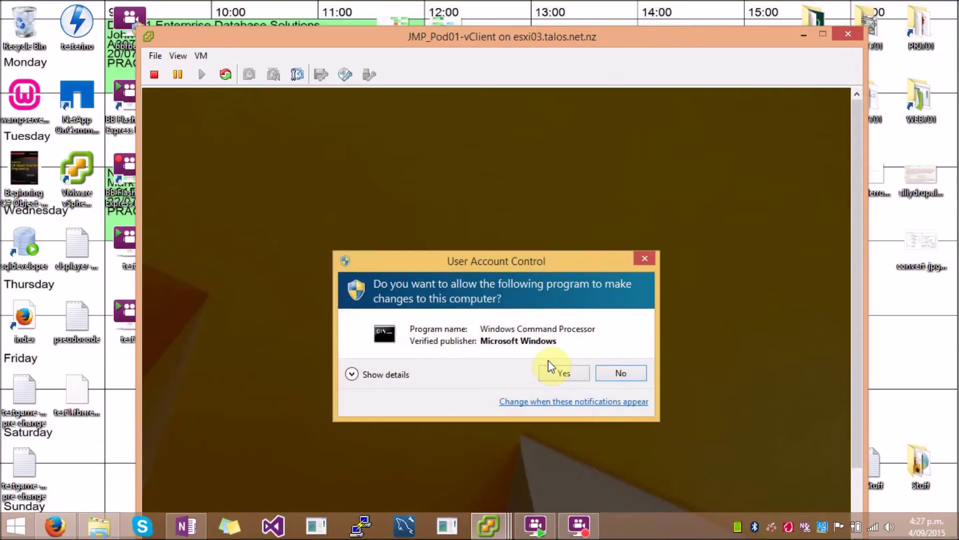
pyautogui.click(555, 374)
pyautogui.moveTo(506, 190); pyautogui.dragTo(524, 267)
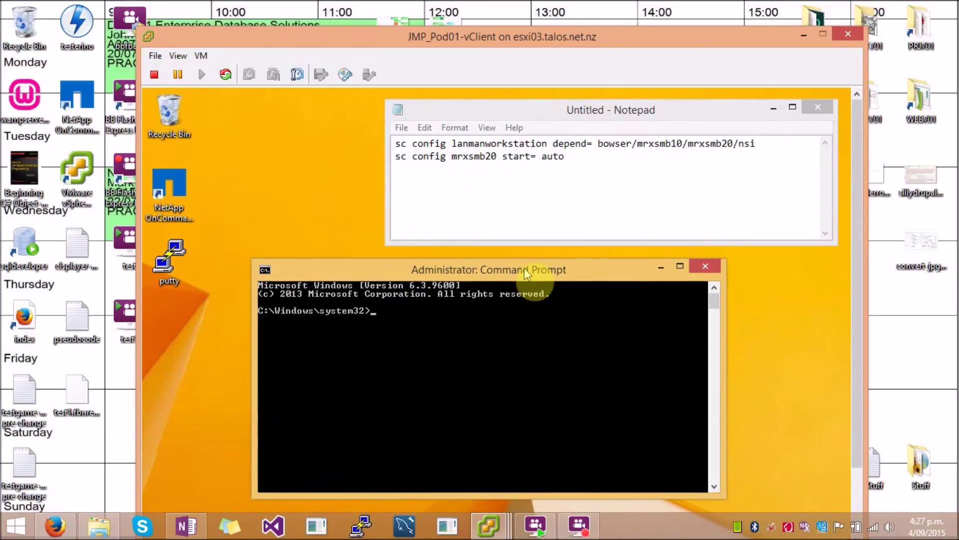
# Step: Run the sc config command making lanmanworkstation depend on bowser, mrxsmb10, mrxsmb20 and nsi
pyautogui.click(759, 144)
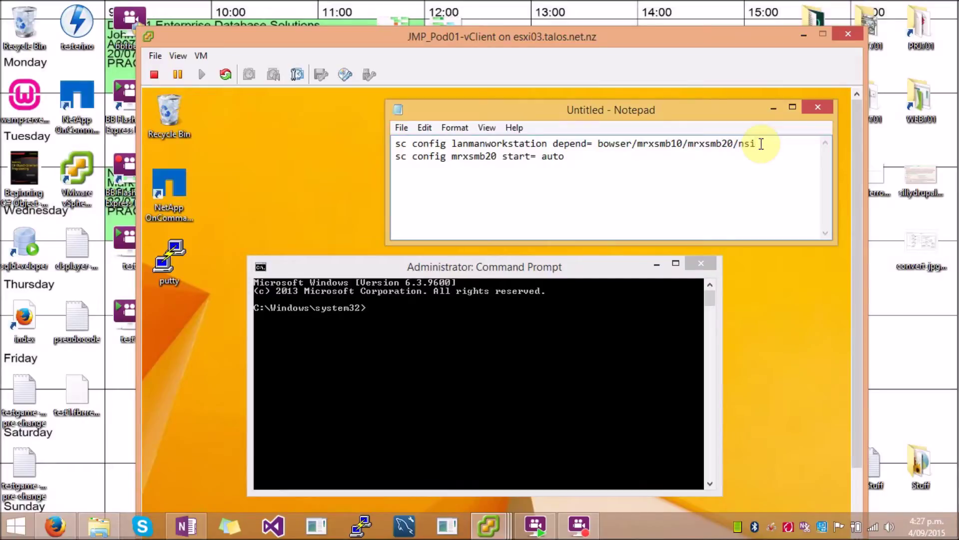
pyautogui.hotkey('shift', 'Home')
pyautogui.press('super+c')
pyautogui.click(760, 144)
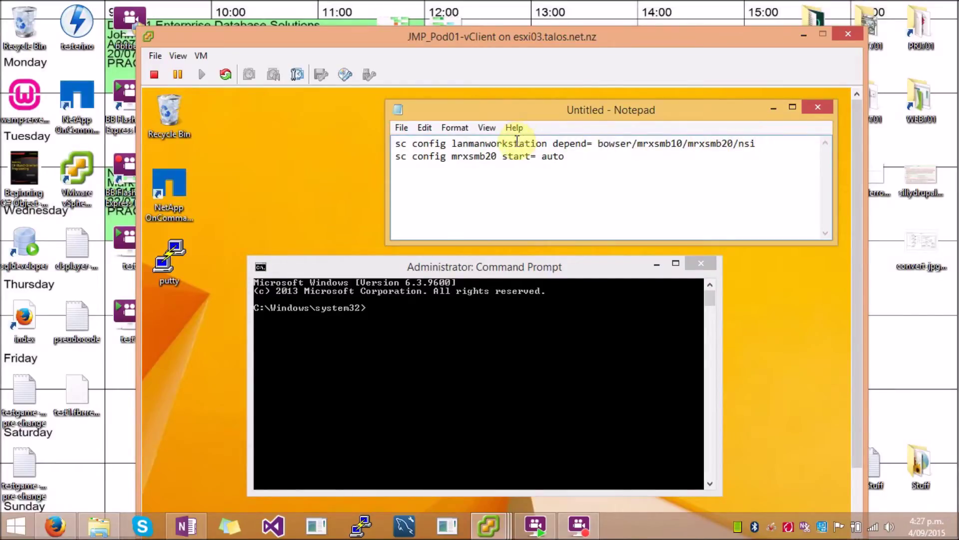
pyautogui.rightClick(435, 311)
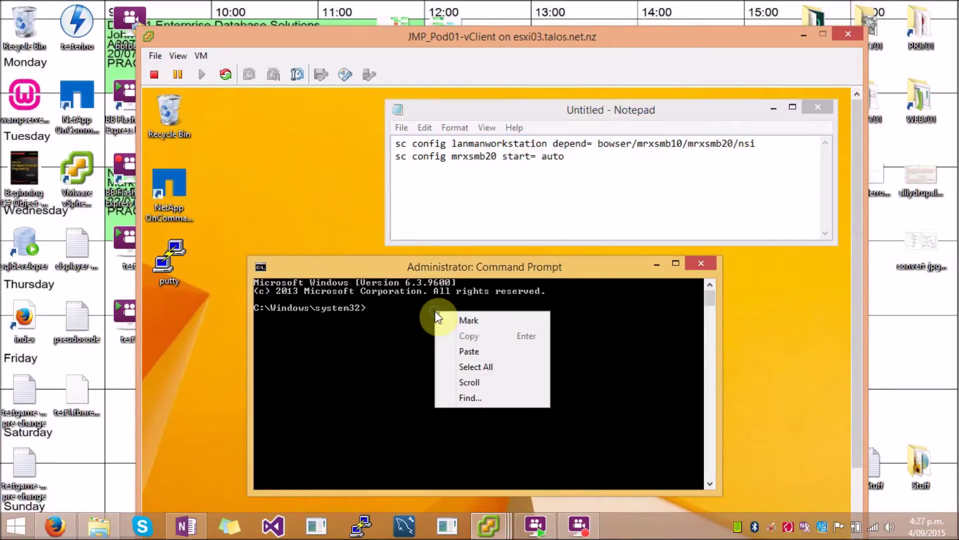
pyautogui.click(460, 351)
pyautogui.press('Return')
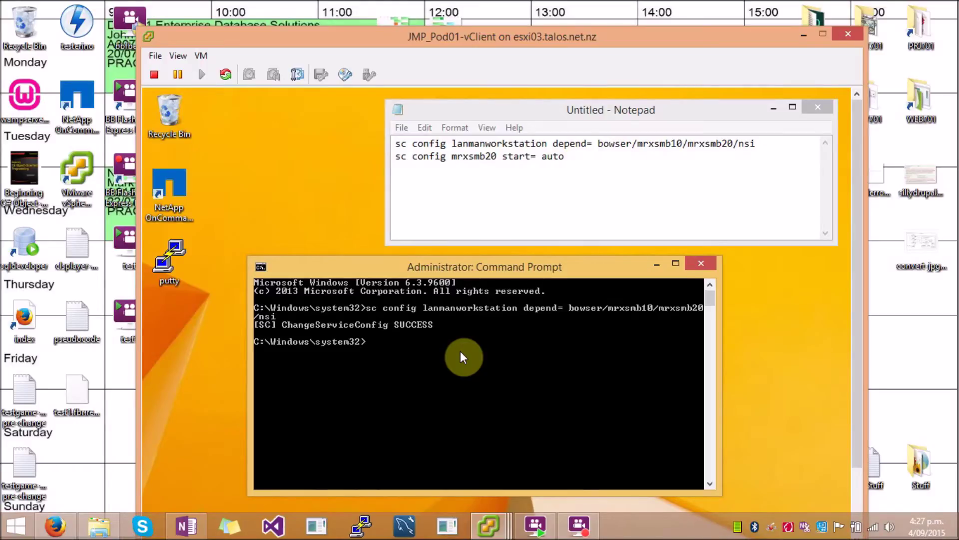
# Step: Run the sc config command setting mrxsmb20 to start automatically
pyautogui.click(574, 160)
pyautogui.hotkey('shift', 'Home')
pyautogui.press('super+c')
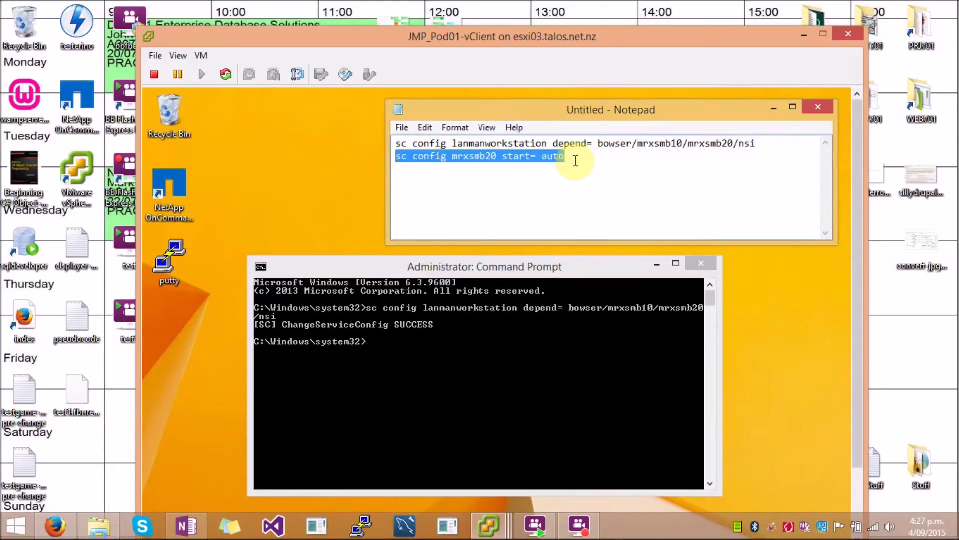
pyautogui.click(576, 160)
pyautogui.rightClick(391, 354)
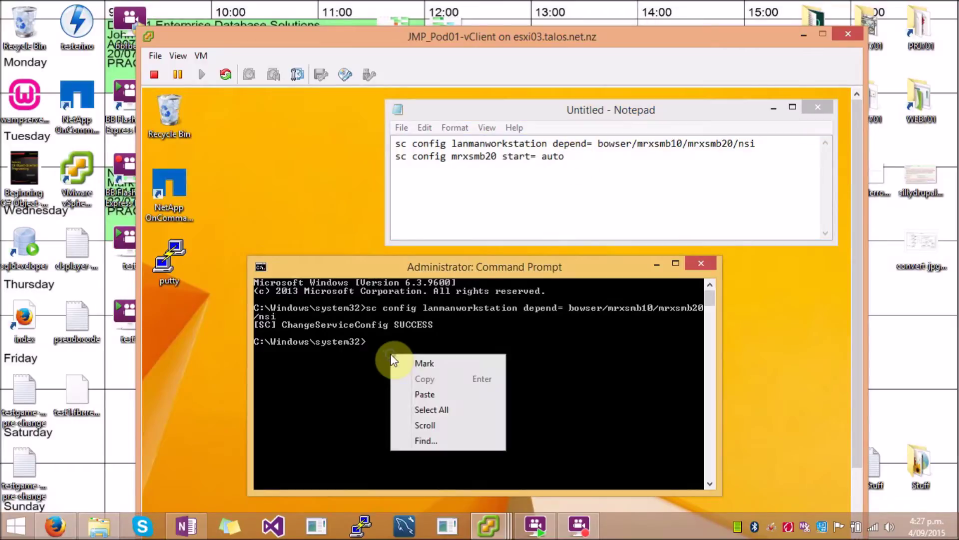
pyautogui.click(424, 395)
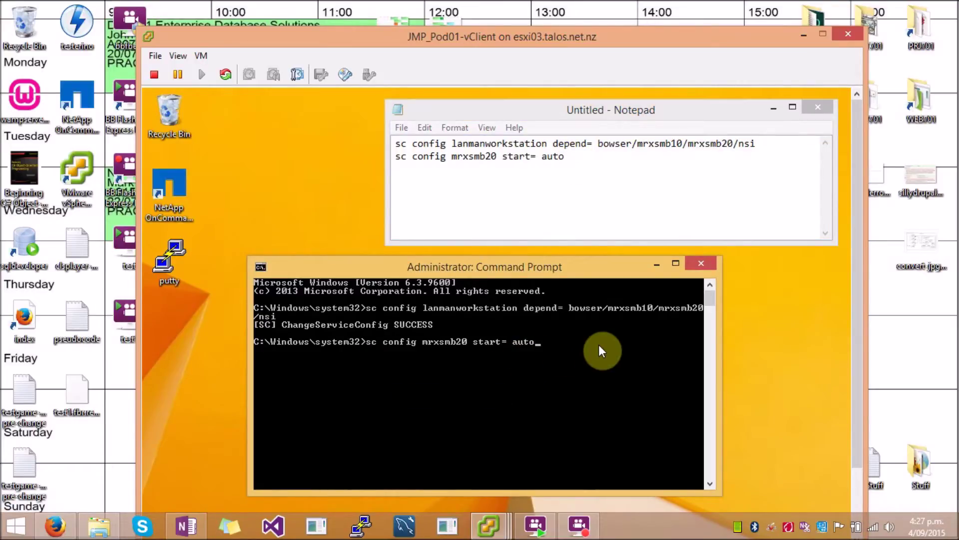
pyautogui.press('Return')
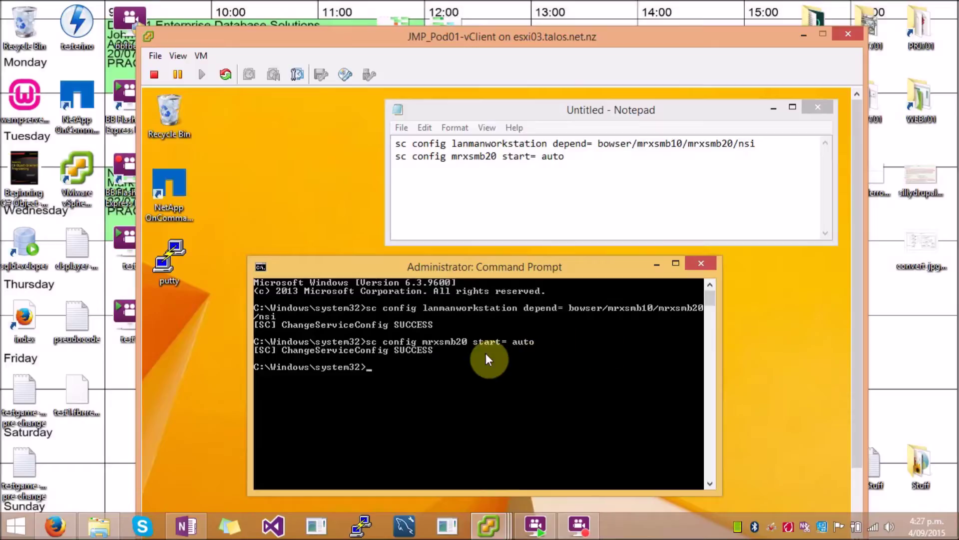
pyautogui.moveTo(858, 223); pyautogui.dragTo(874, 305)
# Step: Browse to \\172.16.61.40 and open the home share showing ~snapshot and http folders
pyautogui.press('super')
pyautogui.write('recorder')
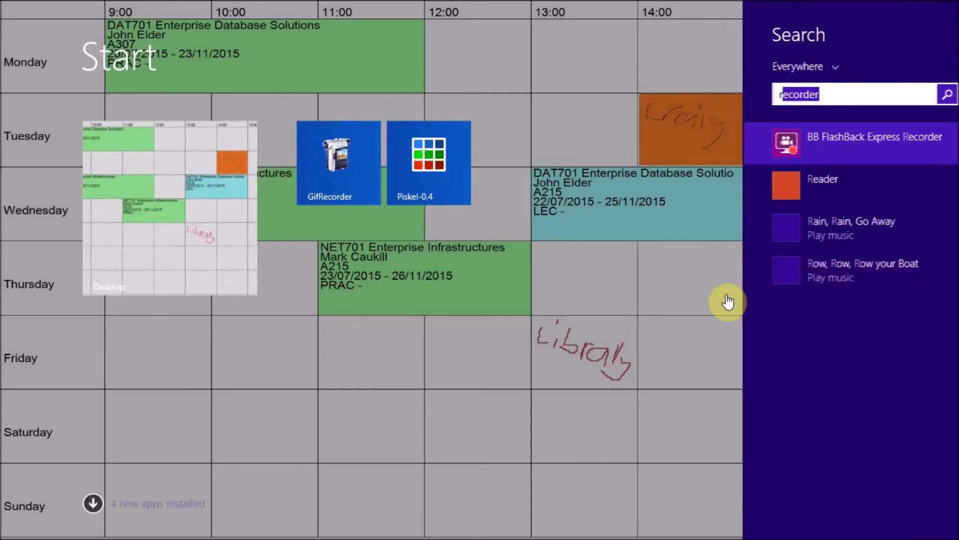
pyautogui.press('Return')
pyautogui.press('super+r')
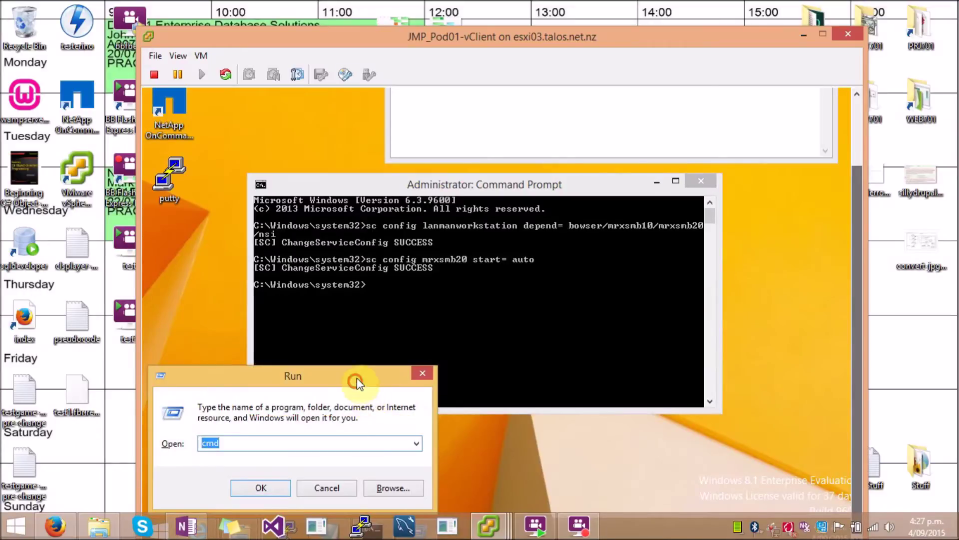
pyautogui.moveTo(357, 377); pyautogui.dragTo(493, 228)
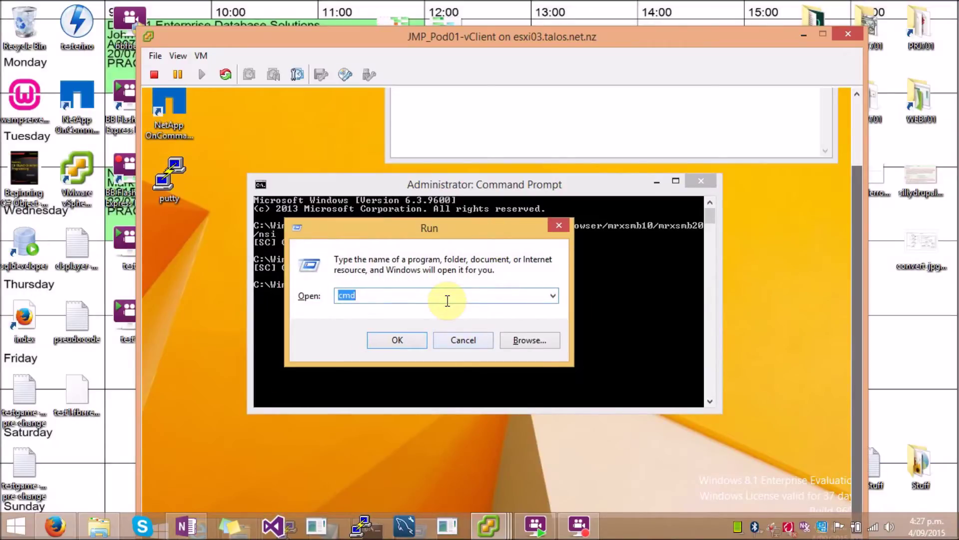
pyautogui.write('\\\\')
pyautogui.press('Down')
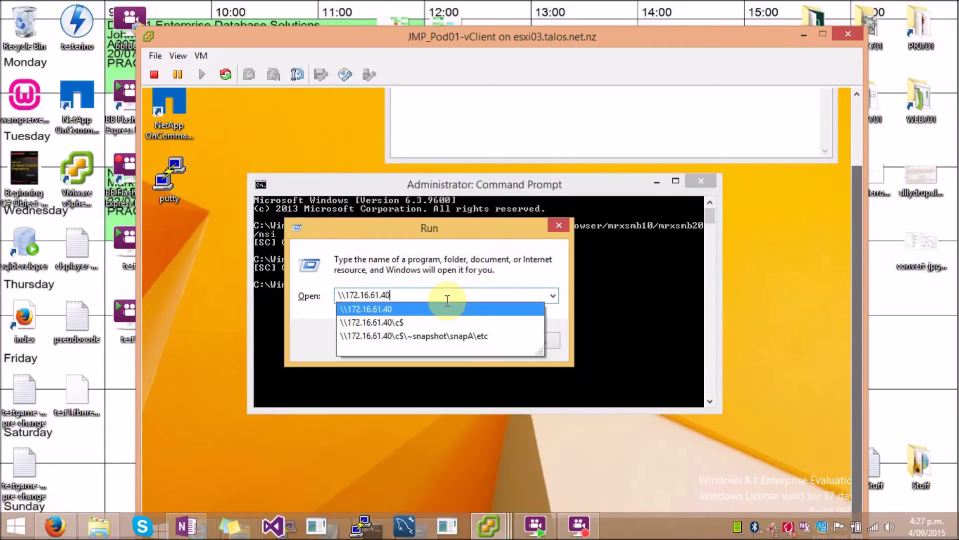
pyautogui.press('Return')
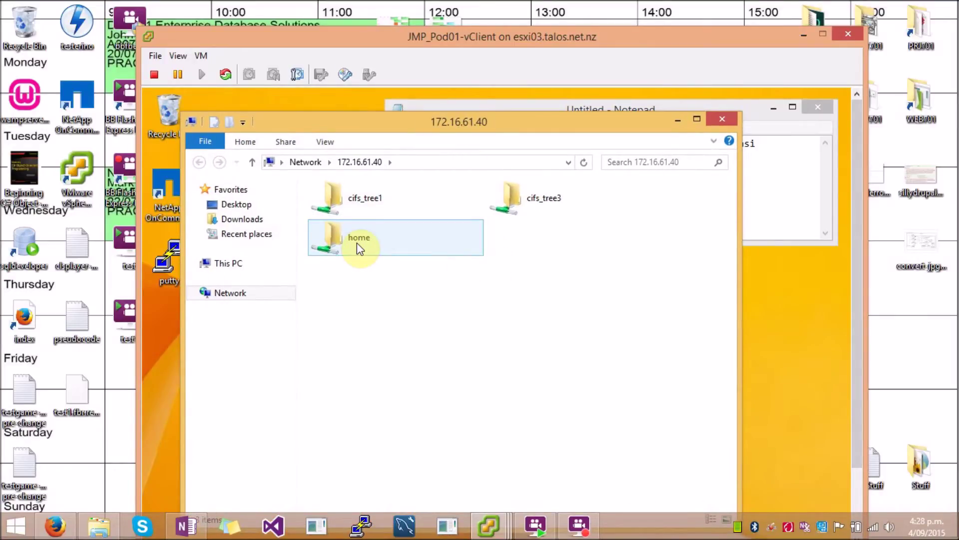
pyautogui.doubleClick(357, 244)
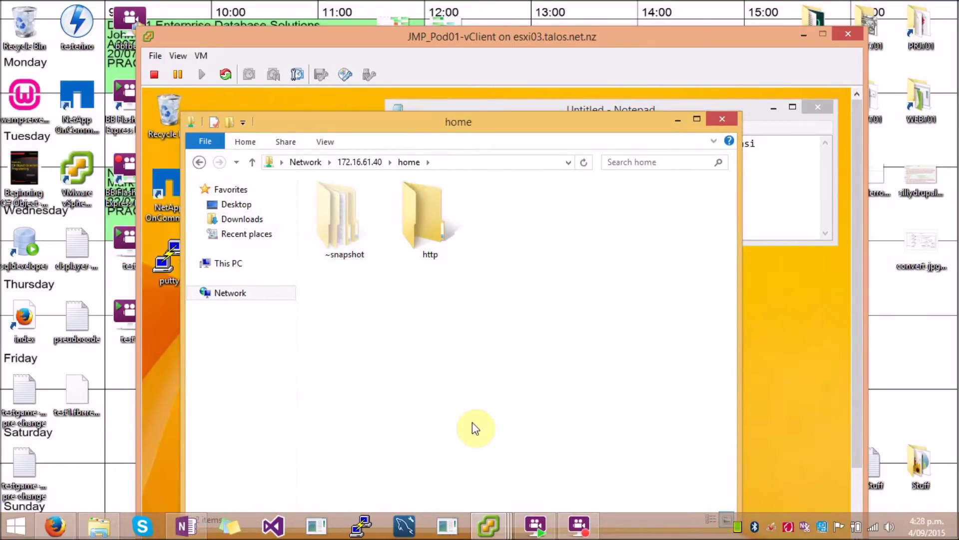
# Step: Run 'cifs sessions -p smb2' on the filer, showing 172.16.61.41 connected with 2 shares
pyautogui.moveTo(490, 526)
pyautogui.click(442, 462)
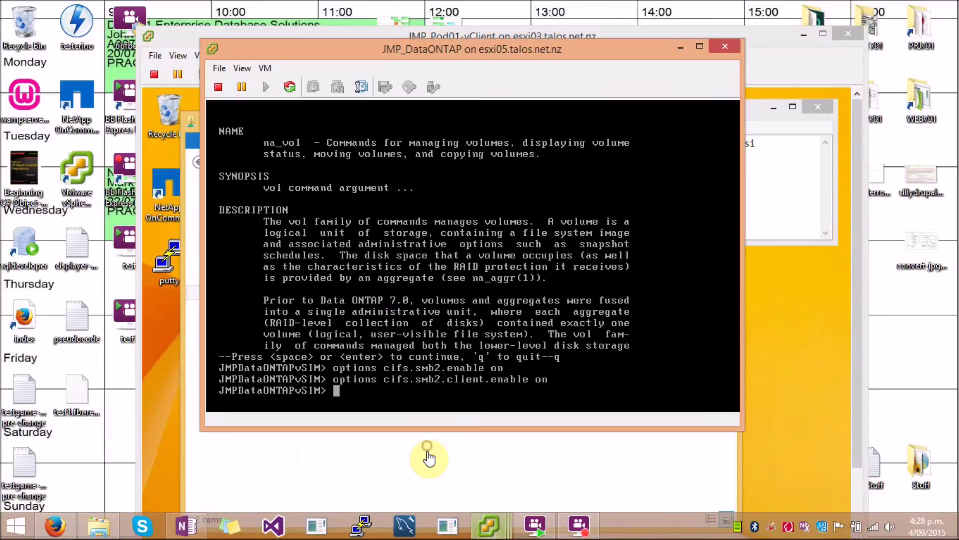
pyautogui.click(379, 393)
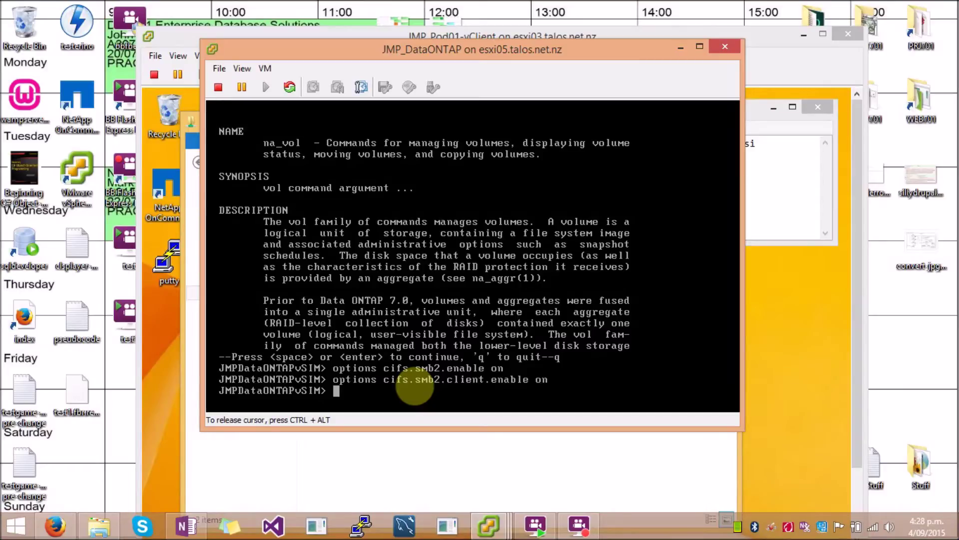
pyautogui.write('cifs sessions -p smb2')
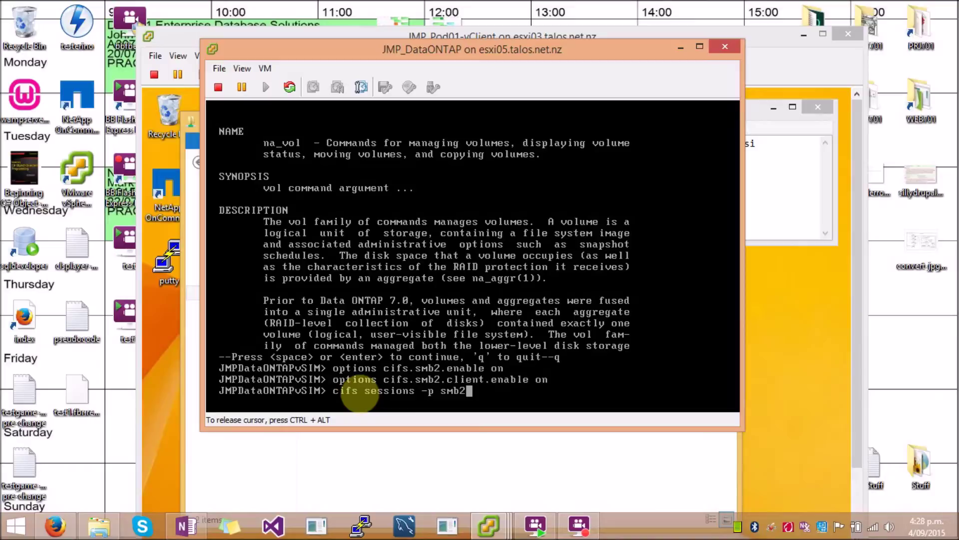
pyautogui.press('Return')
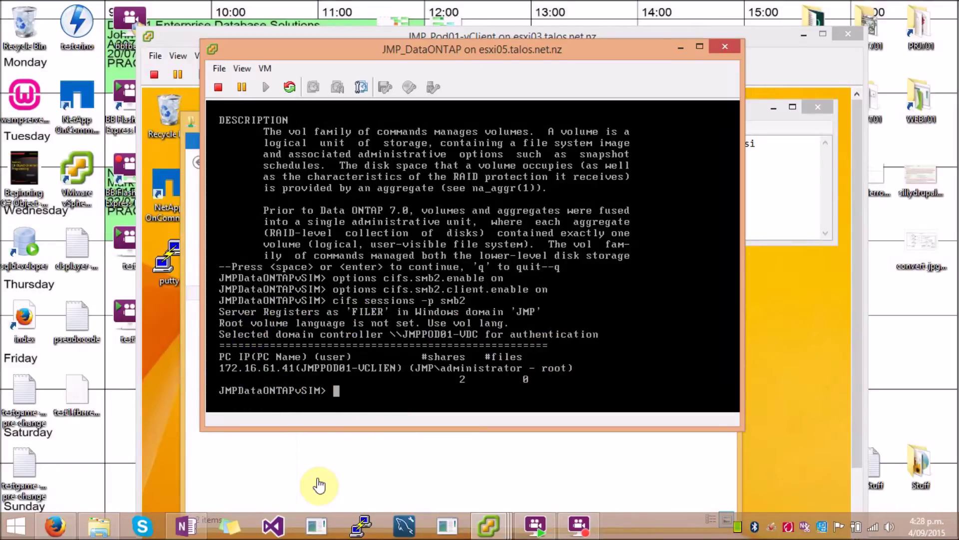
pyautogui.click(311, 476)
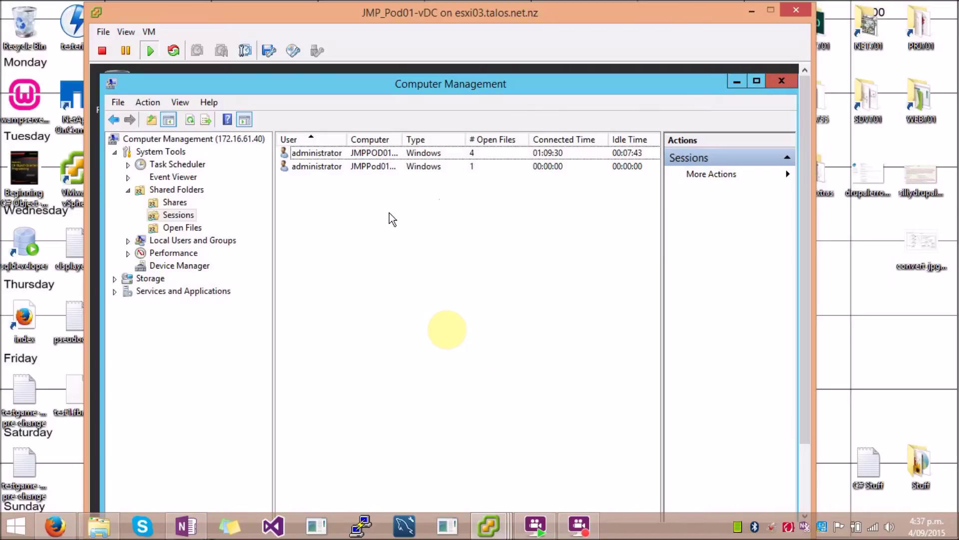
# Step: Attempt Disconnect All Sessions in Shared Folders > Sessions and dismiss the cannot-close error
pyautogui.moveTo(440, 81); pyautogui.dragTo(440, 79)
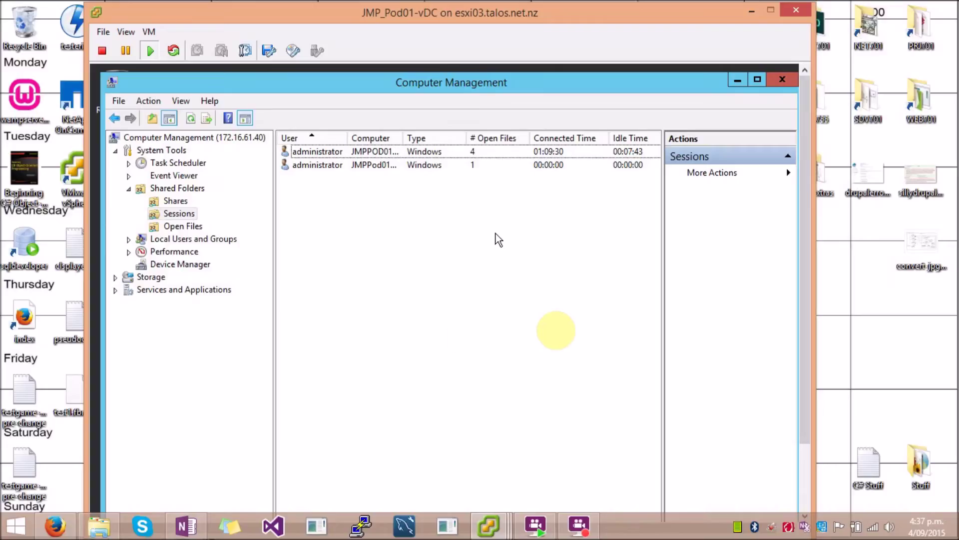
pyautogui.rightClick(398, 253)
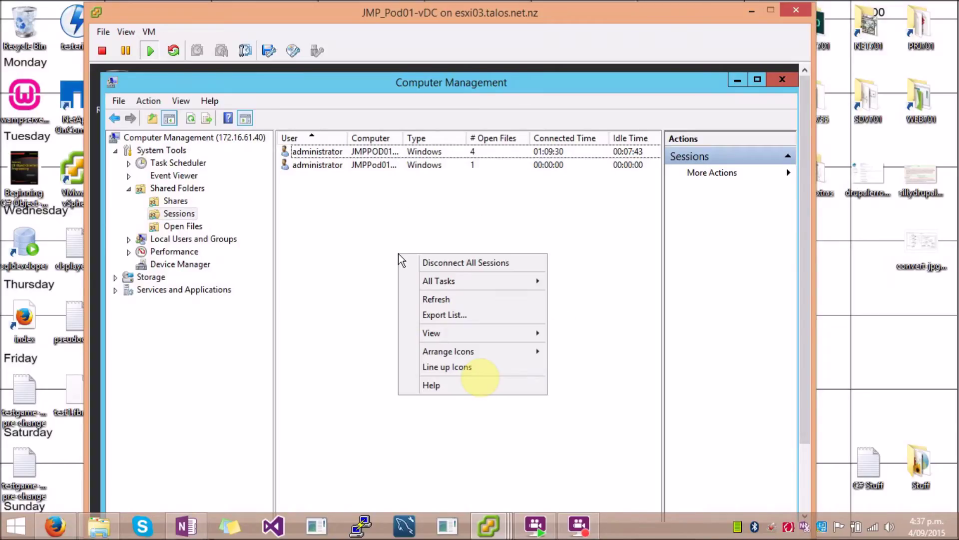
pyautogui.click(443, 265)
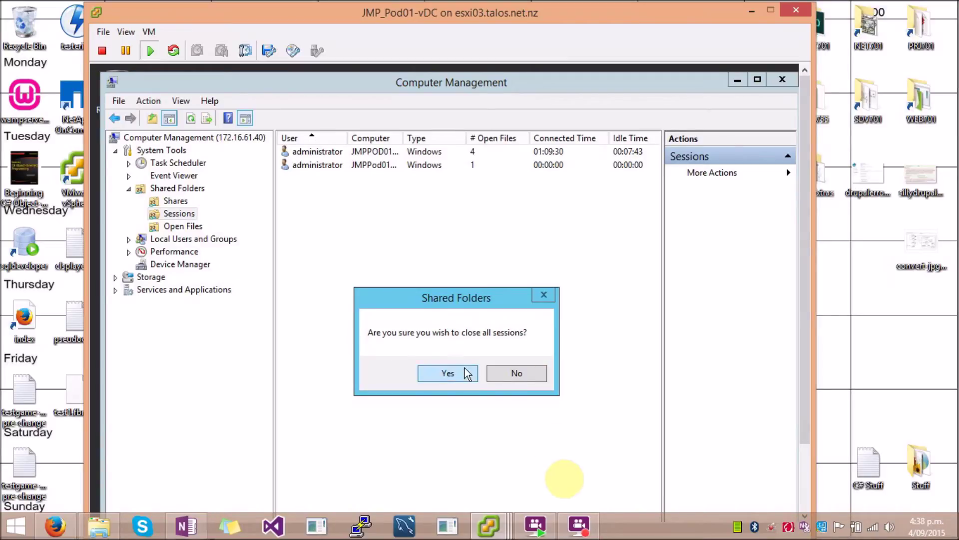
pyautogui.click(458, 373)
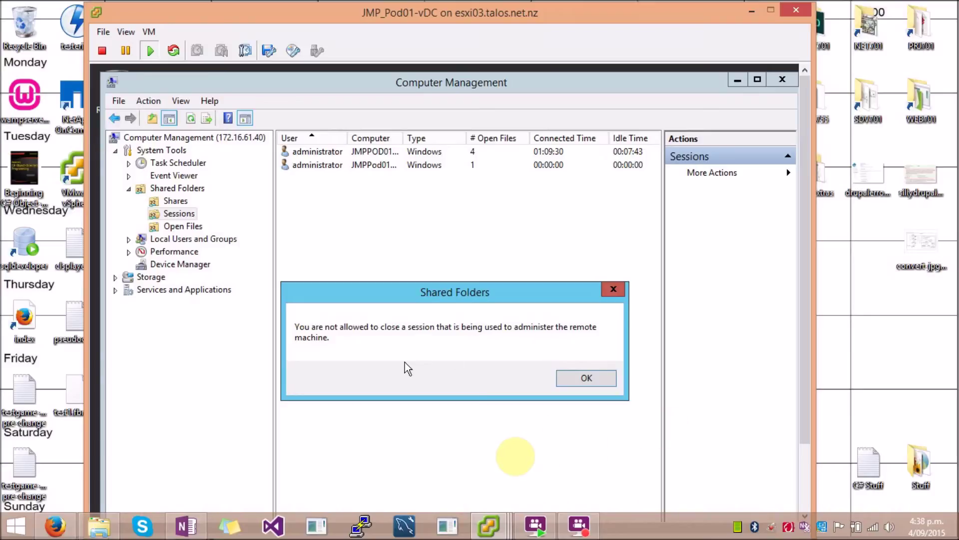
pyautogui.moveTo(518, 287); pyautogui.dragTo(525, 247)
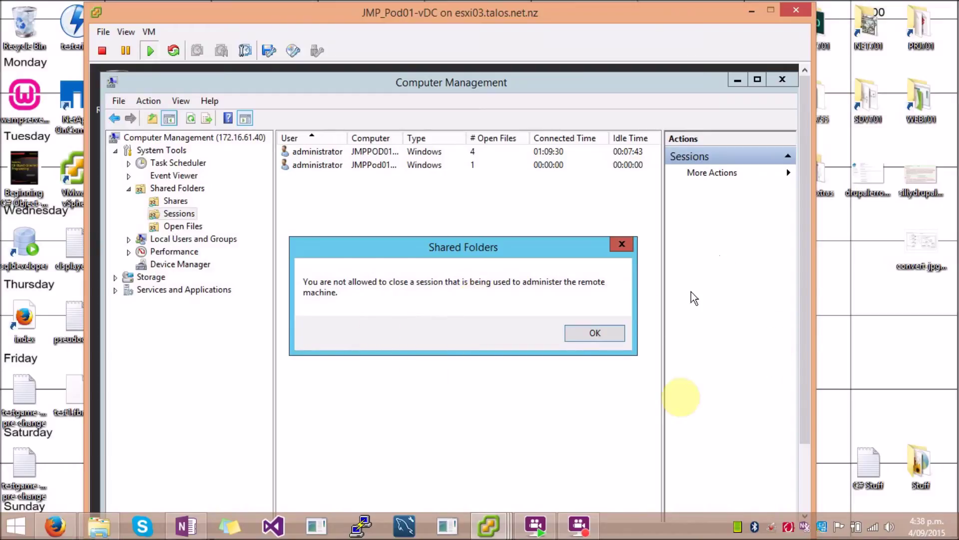
pyautogui.click(605, 338)
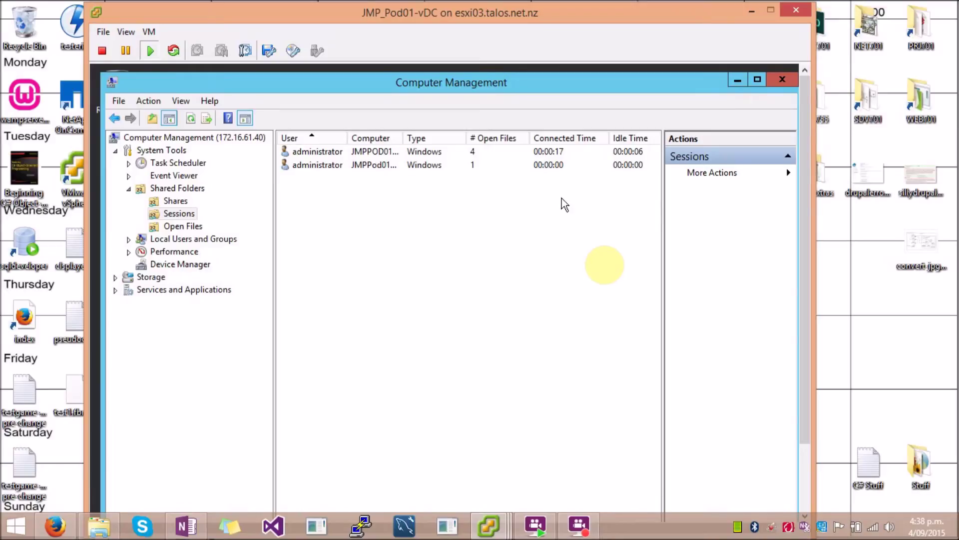
pyautogui.moveTo(488, 525)
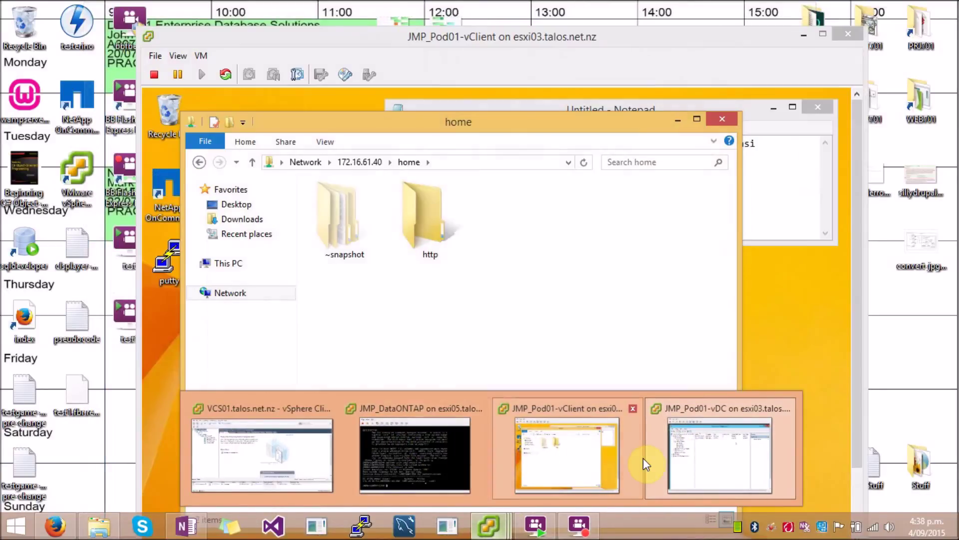
# Step: Stop the CIFS service under Configuration > Protocols > CIFS in System Manager
pyautogui.click(578, 453)
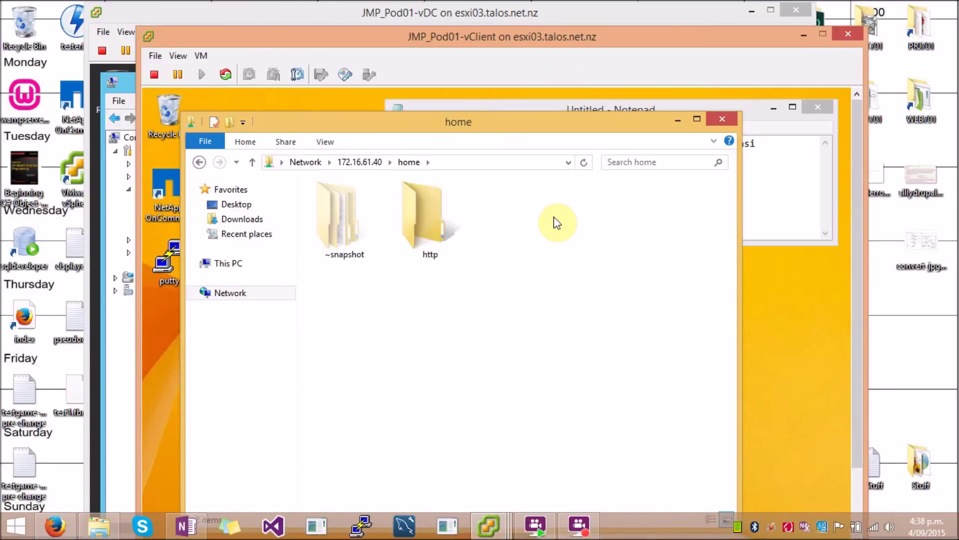
pyautogui.hotkey('alt', 'Tab')
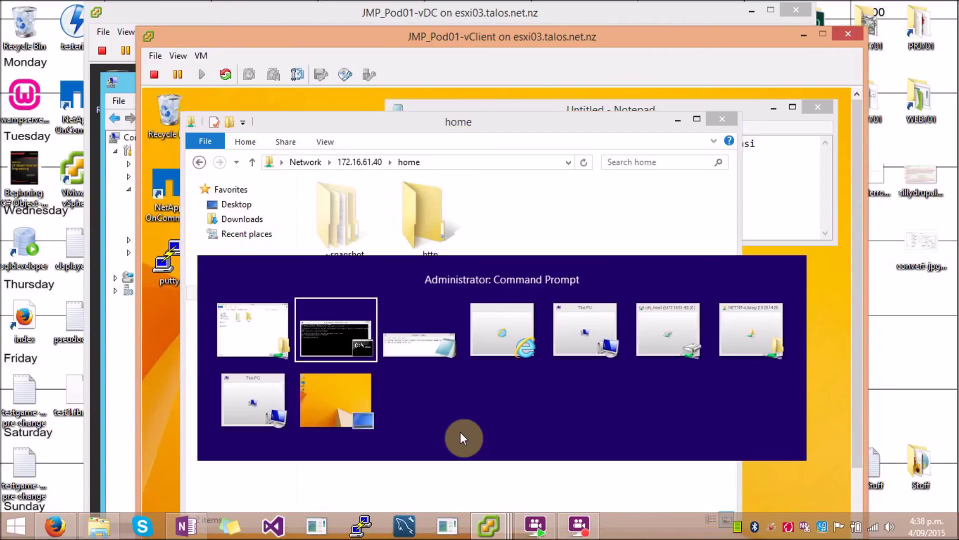
pyautogui.hotkey('alt', 'Tab')
pyautogui.hotkey('alt', 'Tab')
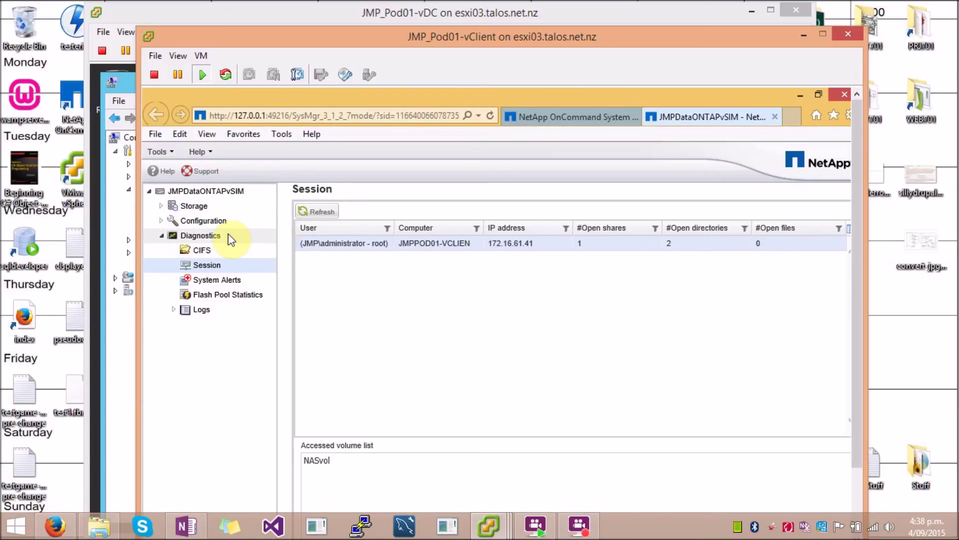
pyautogui.click(161, 236)
pyautogui.click(161, 221)
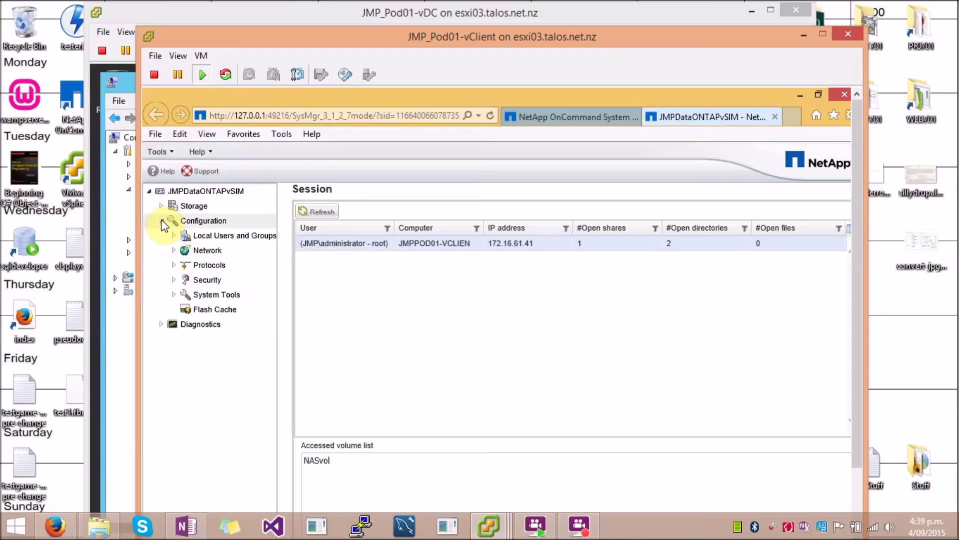
pyautogui.click(174, 264)
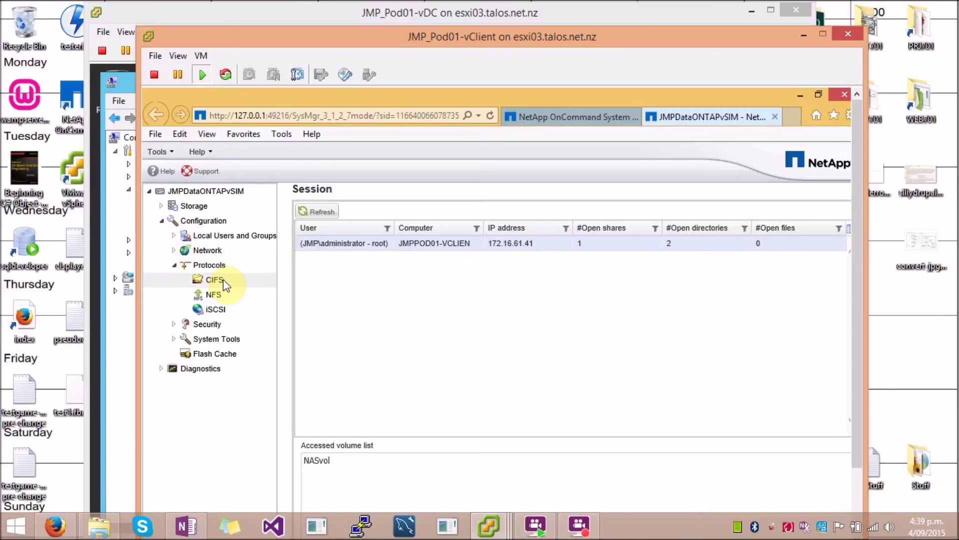
pyautogui.click(220, 281)
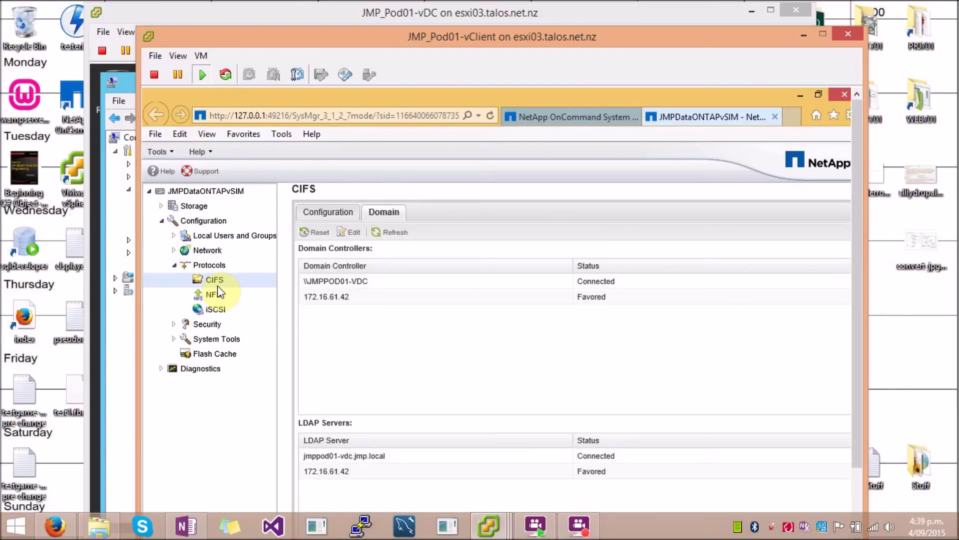
pyautogui.click(322, 214)
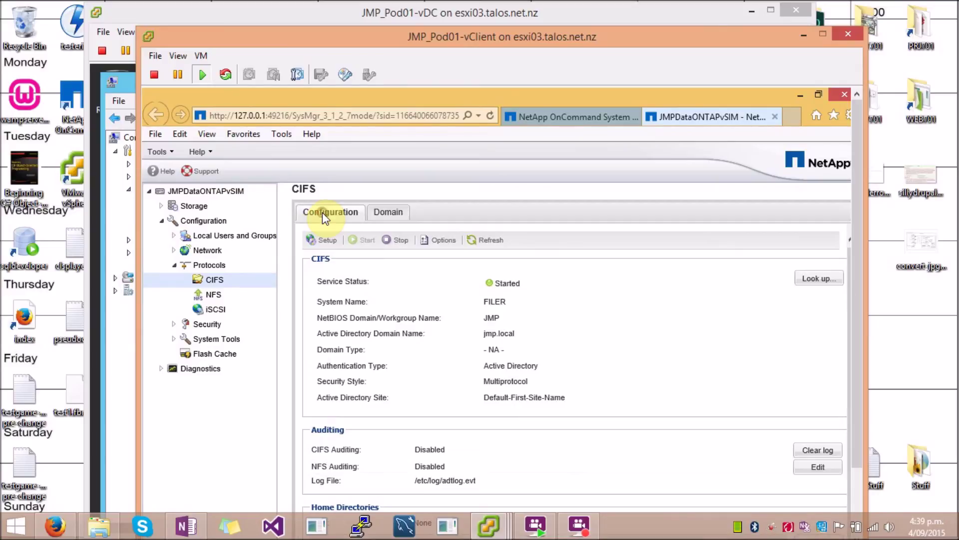
pyautogui.click(396, 242)
pyautogui.click(374, 383)
pyautogui.click(570, 410)
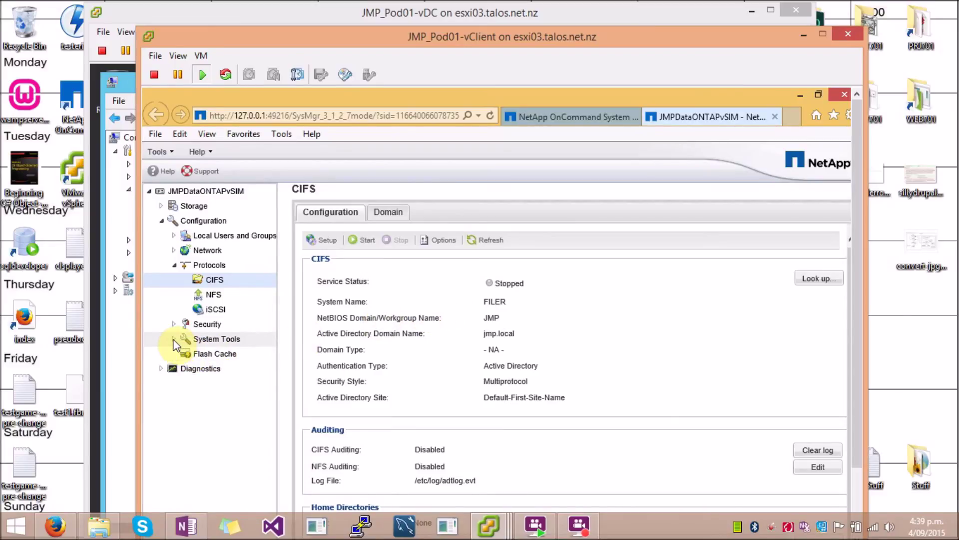
# Step: View CIFS per-client statistics under Diagnostics, then start the CIFS service again
pyautogui.click(162, 368)
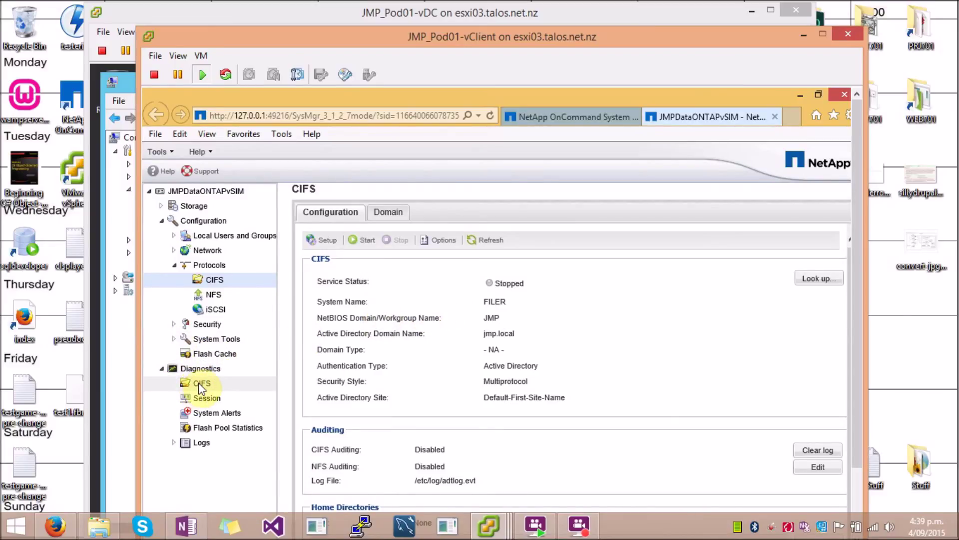
pyautogui.click(200, 384)
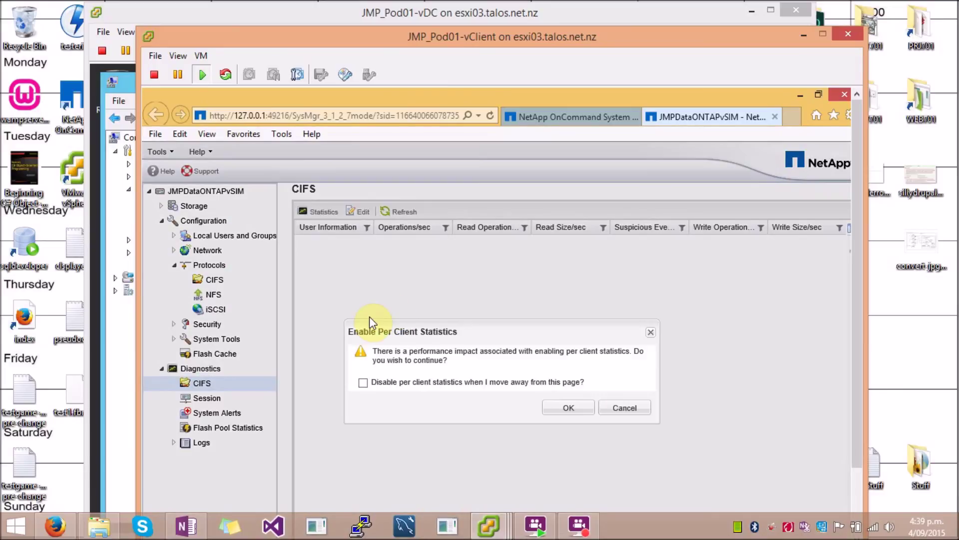
pyautogui.click(550, 408)
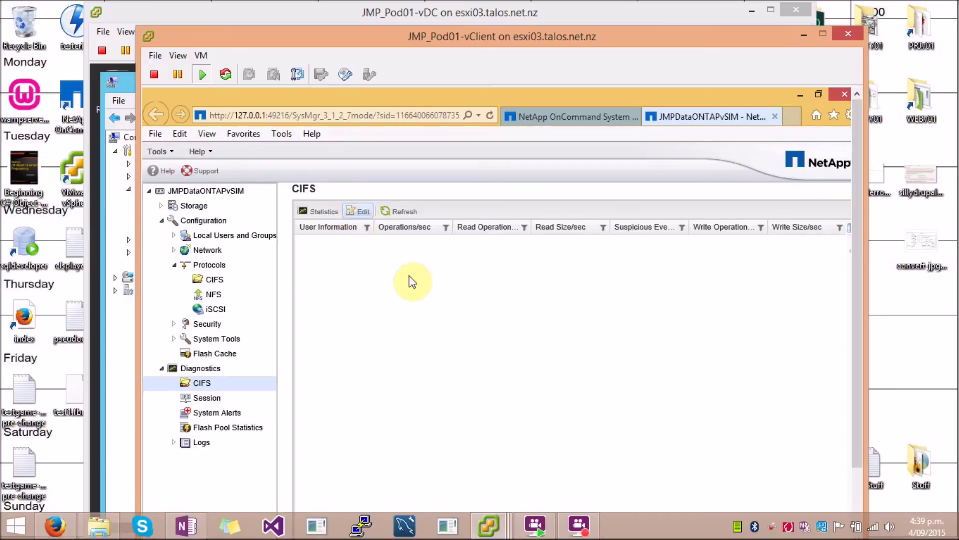
pyautogui.click(221, 280)
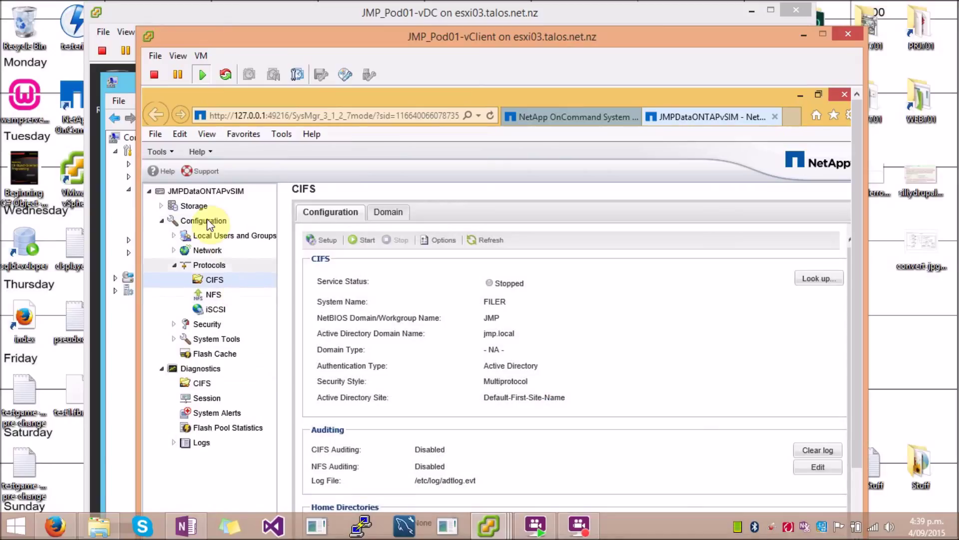
pyautogui.click(367, 241)
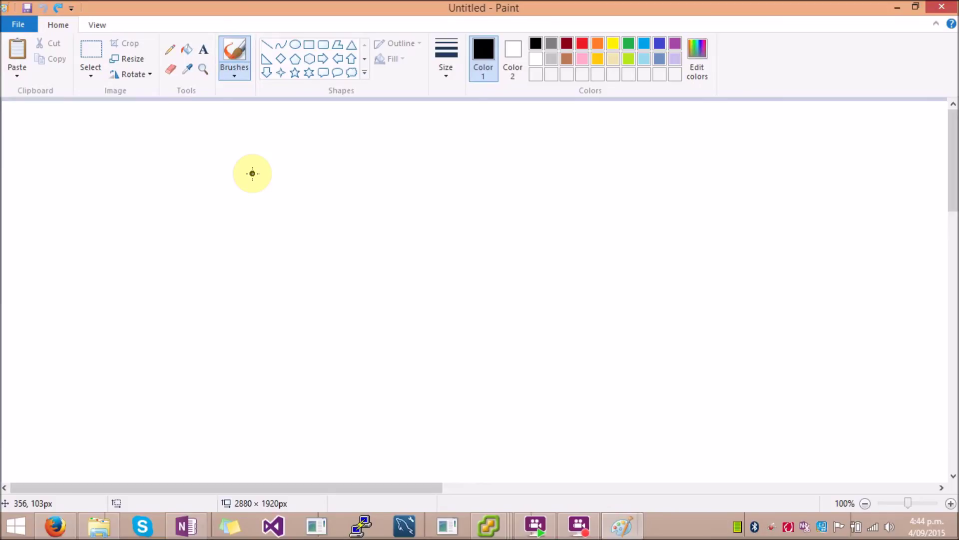
# Step: Draw two black vertical eye strokes and a curved mouth beneath them on the canvas
pyautogui.moveTo(255, 163); pyautogui.dragTo(257, 228)
pyautogui.moveTo(331, 162); pyautogui.dragTo(334, 234)
pyautogui.moveTo(237, 225)
pyautogui.mouseDown()
pyautogui.moveTo(323, 313)
pyautogui.moveTo(367, 227)
pyautogui.mouseUp()
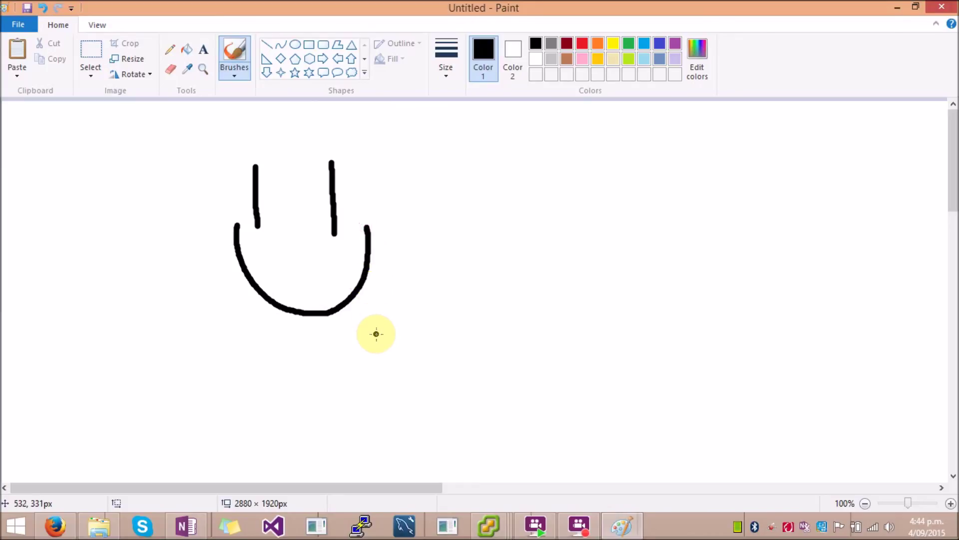